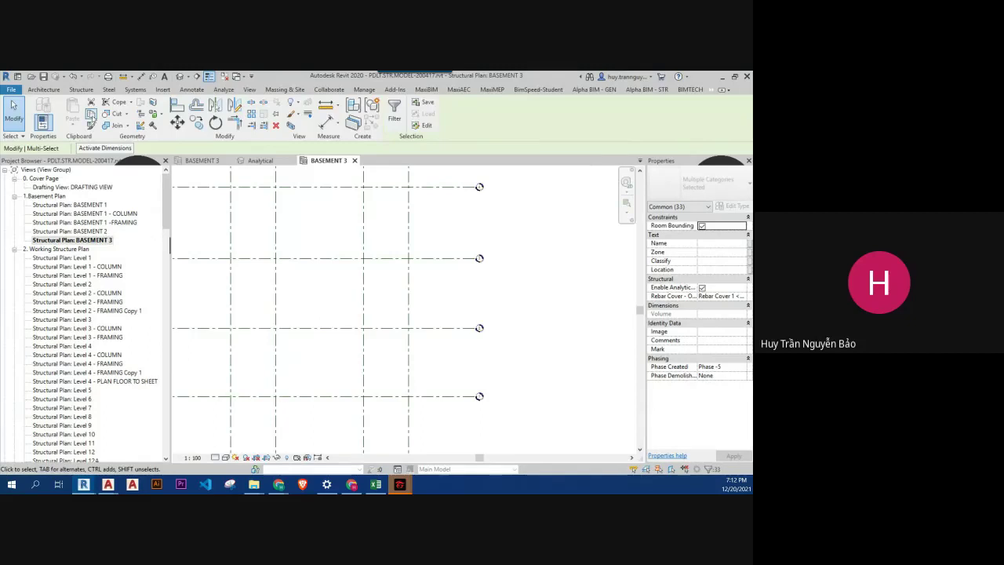
Step: Copy the basement walls and grids into the other project's BASEMENT 3 plan, aligned to the same place
{"action": "left_click", "coordinate": [209, 76]}
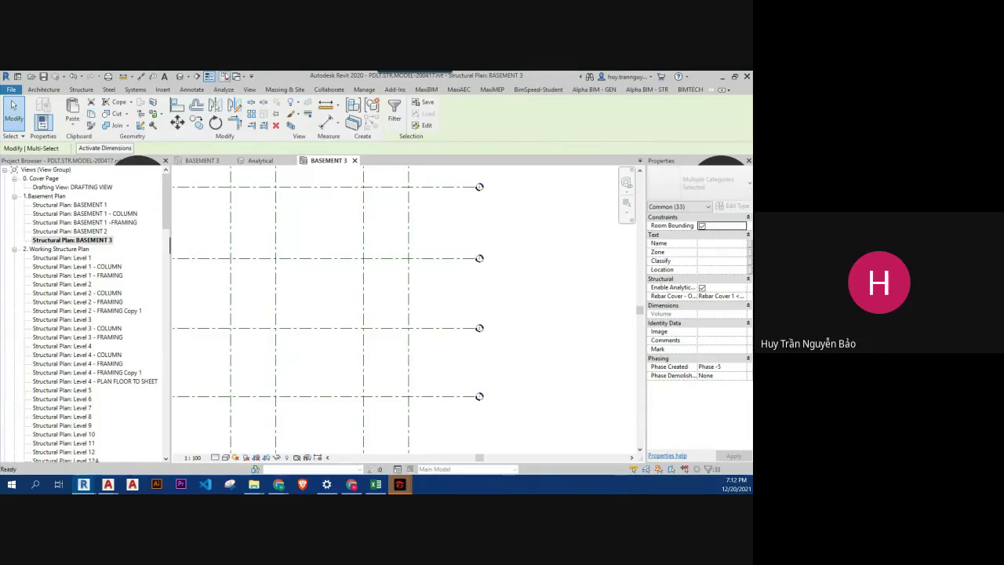
{"action": "left_click", "coordinate": [204, 163]}
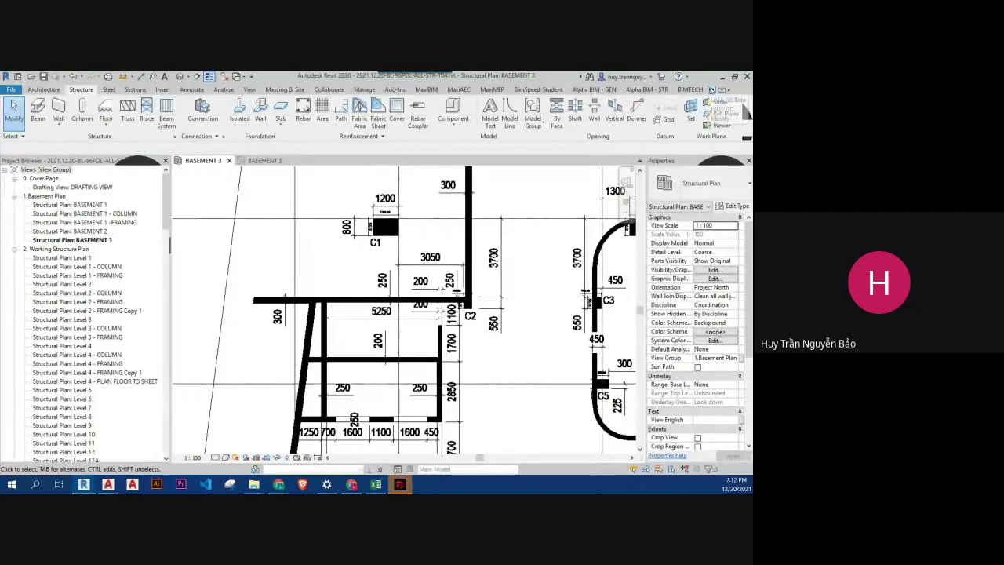
{"action": "left_click", "coordinate": [711, 88]}
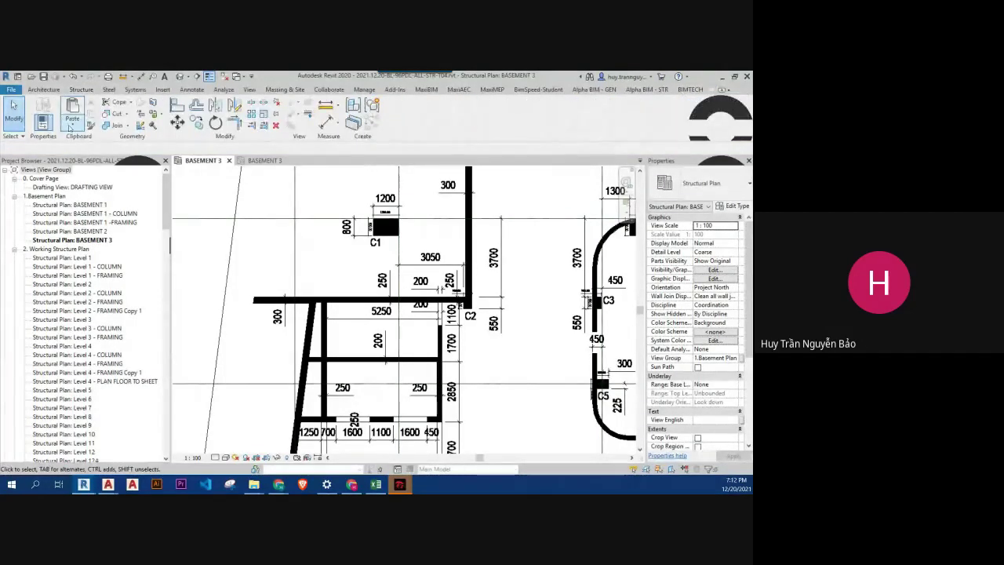
{"action": "left_click", "coordinate": [71, 128]}
{"action": "left_click", "coordinate": [102, 212]}
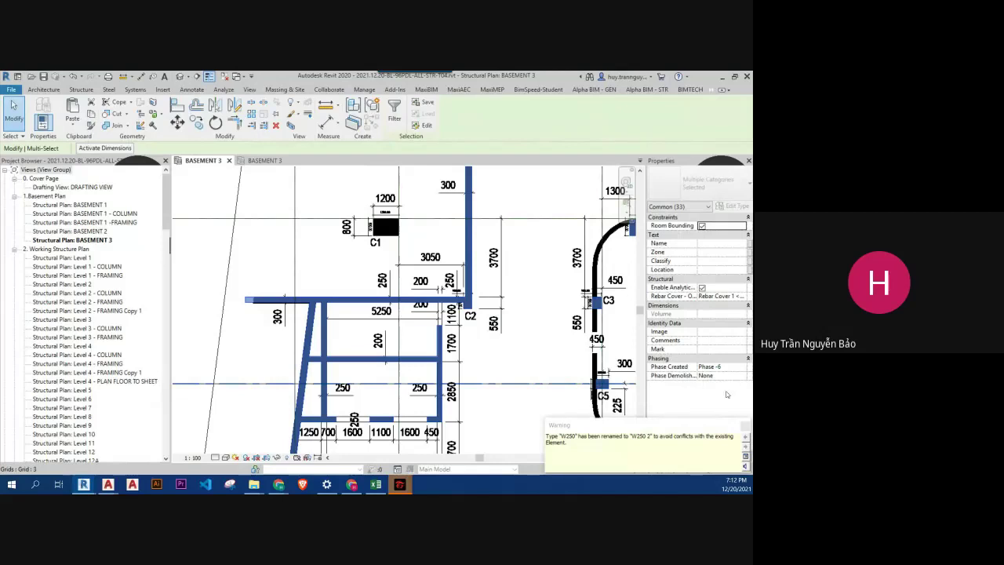
{"action": "scroll", "coordinate": [92, 342], "scroll_direction": "down", "scroll_amount": 3}
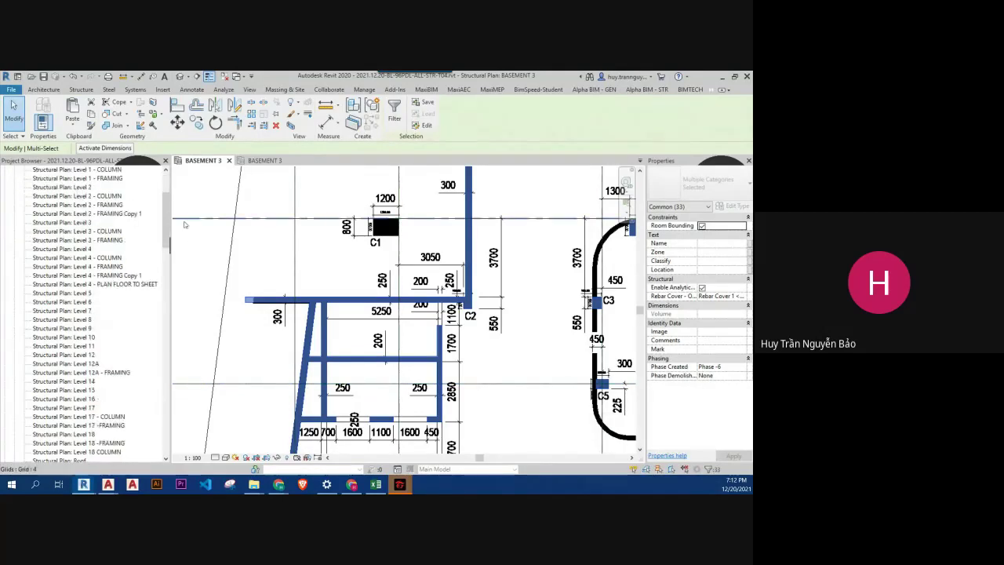
{"action": "key", "text": "Escape"}
{"action": "left_click_drag", "start_coordinate": [167, 219], "coordinate": [167, 285]}
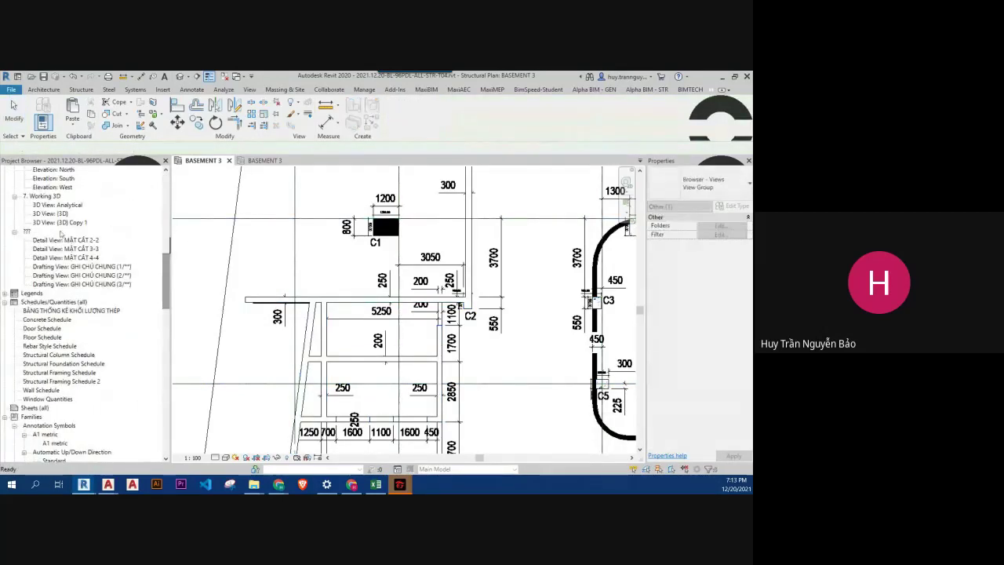
Step: Open the default 3D view and orbit the model to a new angle
{"action": "double_click", "coordinate": [51, 214]}
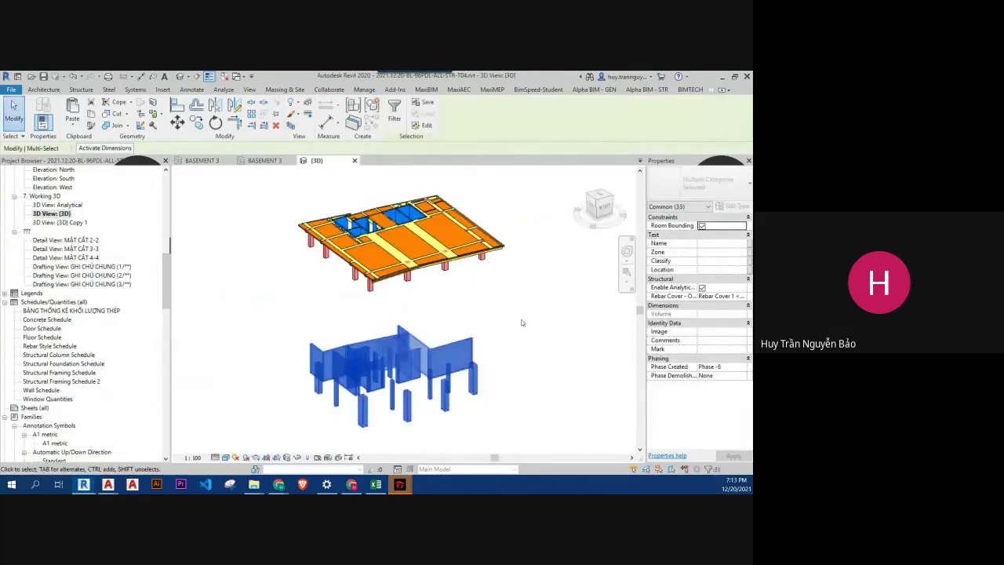
{"action": "mouse_move", "coordinate": [462, 273]}
{"action": "middle_mouse_down", "text": "shift"}
{"action": "mouse_move", "coordinate": [515, 296]}
{"action": "mouse_move", "coordinate": [455, 346]}
{"action": "middle_mouse_up", "text": "shift"}
{"action": "left_click", "coordinate": [501, 324]}
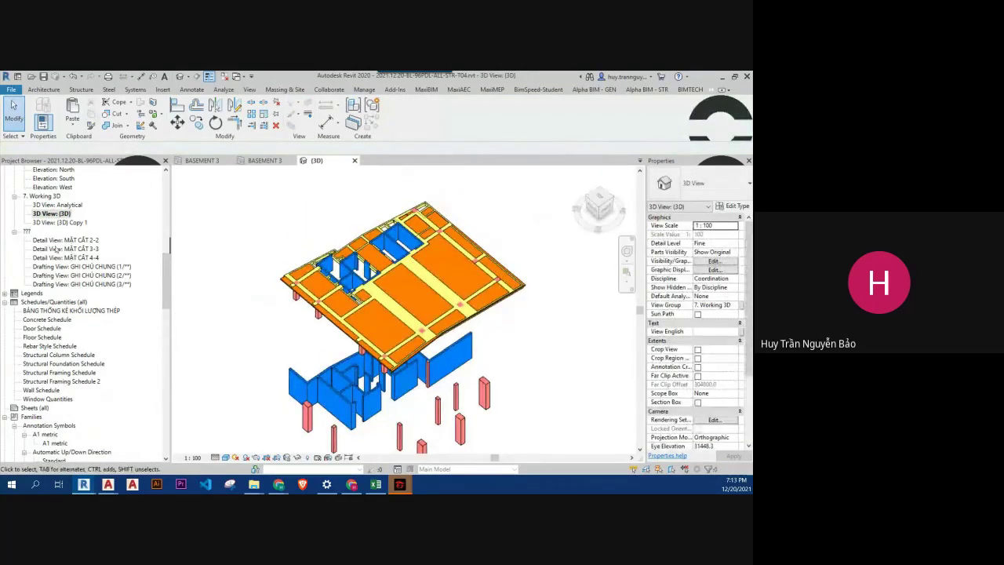
{"action": "scroll", "coordinate": [75, 243], "scroll_direction": "up", "scroll_amount": 4}
Step: Open the Level 18 -FRAMING plan, revisit BASEMENT 3, then return to the {3D} view
{"action": "left_click", "coordinate": [90, 223]}
{"action": "double_click", "coordinate": [91, 224]}
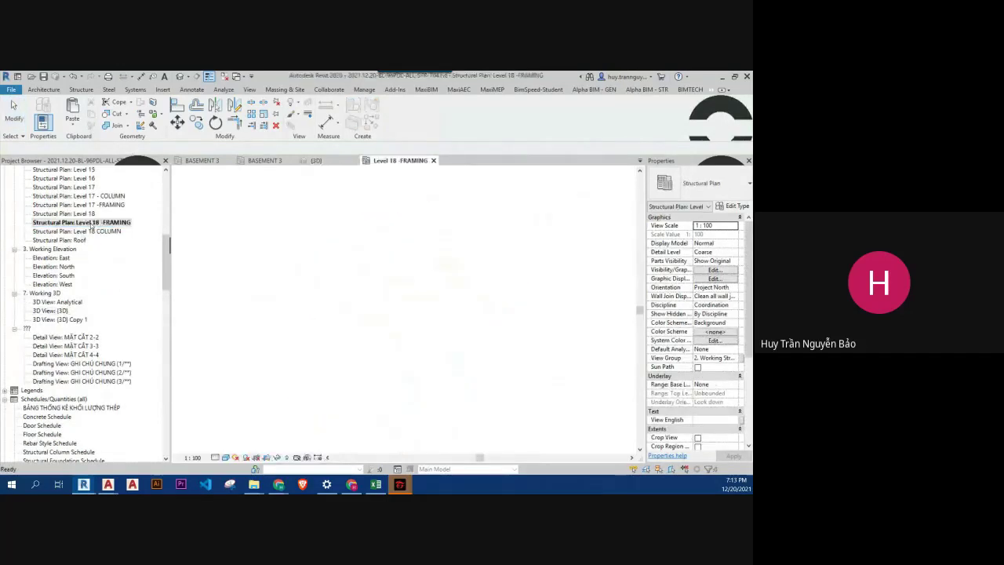
{"action": "scroll", "coordinate": [94, 251], "scroll_direction": "up", "scroll_amount": 3}
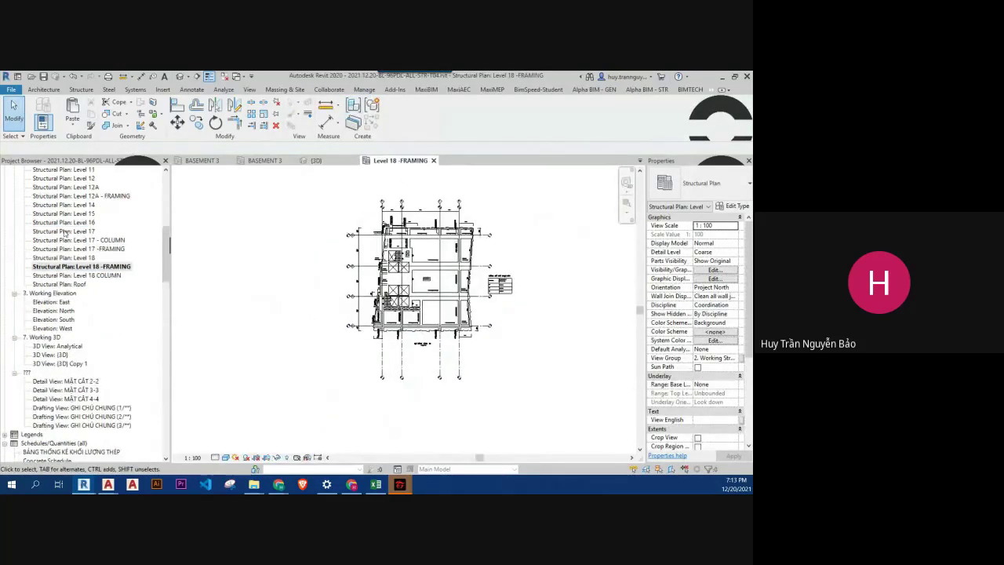
{"action": "scroll", "coordinate": [94, 251], "scroll_direction": "up", "scroll_amount": 4}
{"action": "scroll", "coordinate": [94, 251], "scroll_direction": "up", "scroll_amount": 2}
{"action": "scroll", "coordinate": [130, 267], "scroll_direction": "up", "scroll_amount": 2}
{"action": "scroll", "coordinate": [131, 263], "scroll_direction": "up", "scroll_amount": 2}
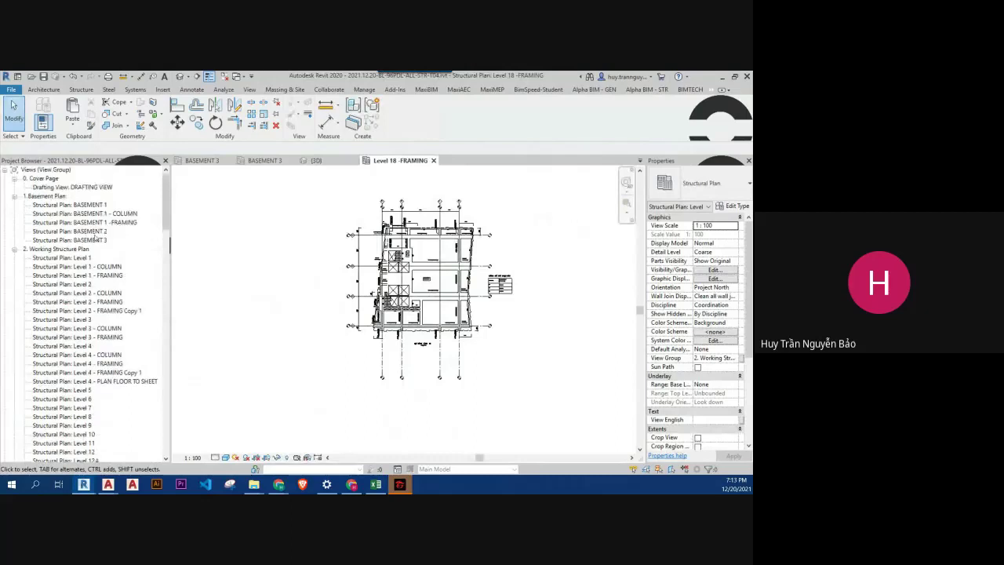
{"action": "double_click", "coordinate": [97, 240]}
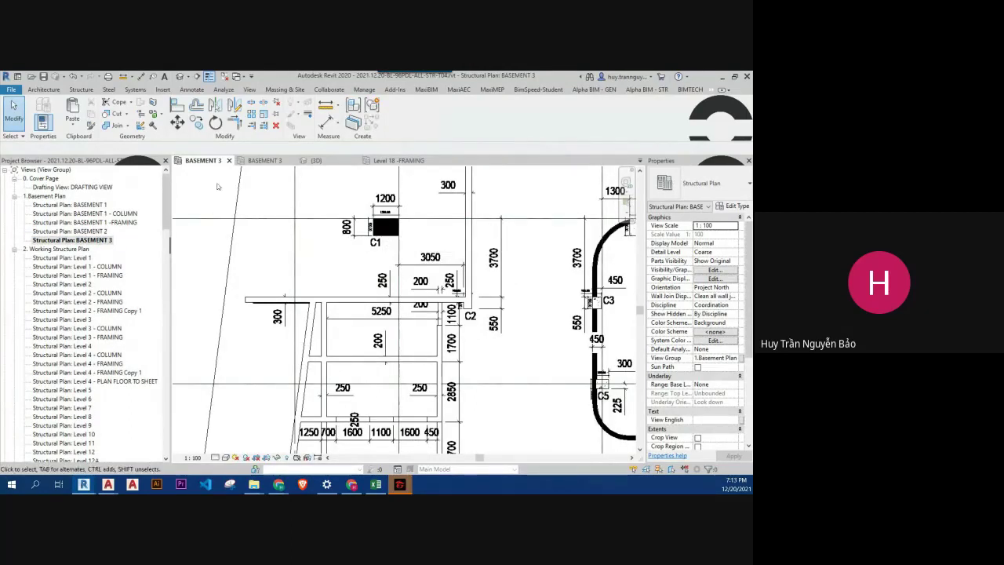
{"action": "left_click", "coordinate": [314, 160]}
Step: Start the Spot Elevation tool, then cancel it without placing anything
{"action": "middle_click_drag", "start_coordinate": [494, 345], "coordinate": [462, 311]}
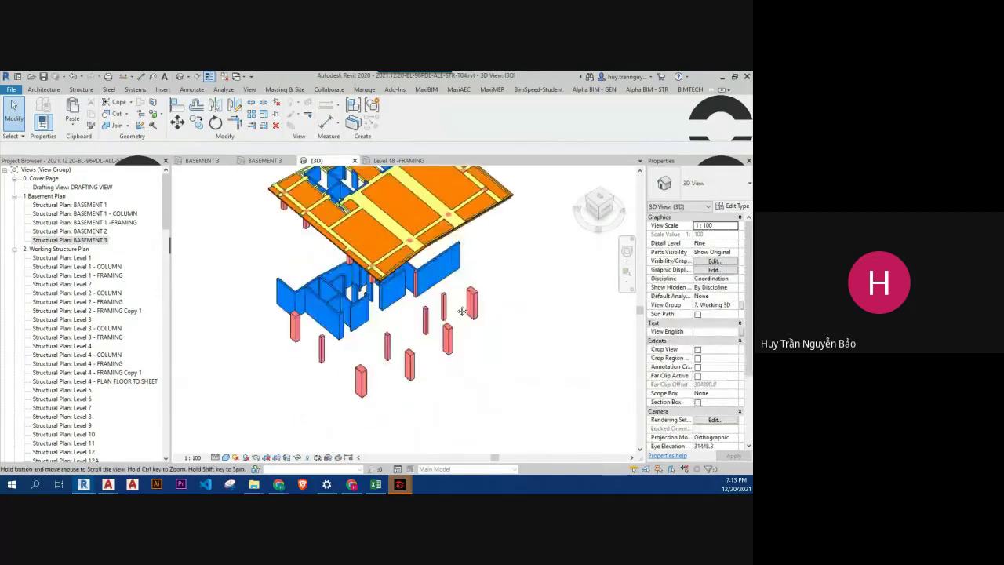
{"action": "key", "text": "e"}
{"action": "key", "text": "l"}
{"action": "scroll", "coordinate": [463, 306], "scroll_direction": "up", "scroll_amount": 2}
{"action": "scroll", "coordinate": [465, 298], "scroll_direction": "up", "scroll_amount": 2}
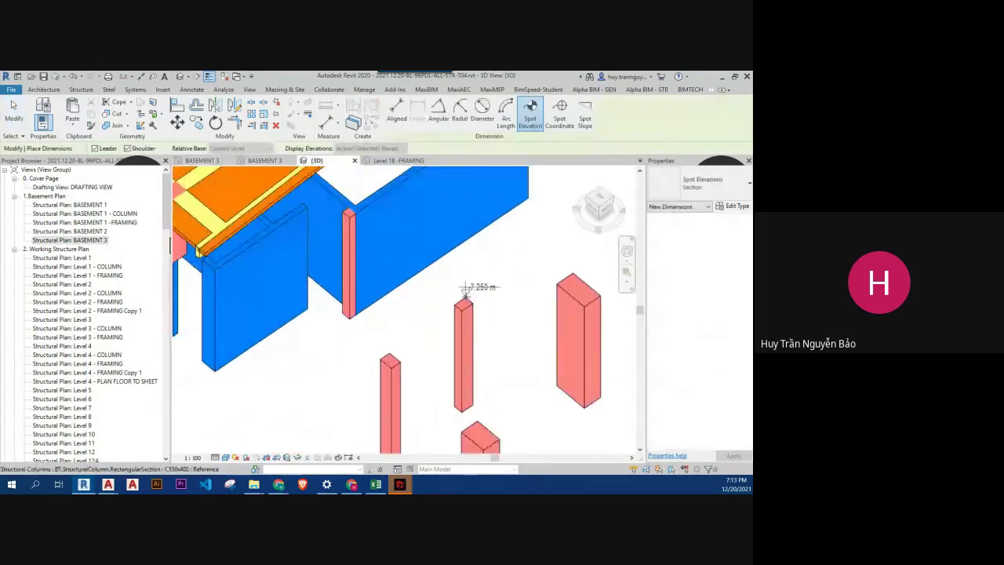
{"action": "scroll", "coordinate": [466, 292], "scroll_direction": "down", "scroll_amount": 2}
{"action": "scroll", "coordinate": [467, 294], "scroll_direction": "down", "scroll_amount": 1}
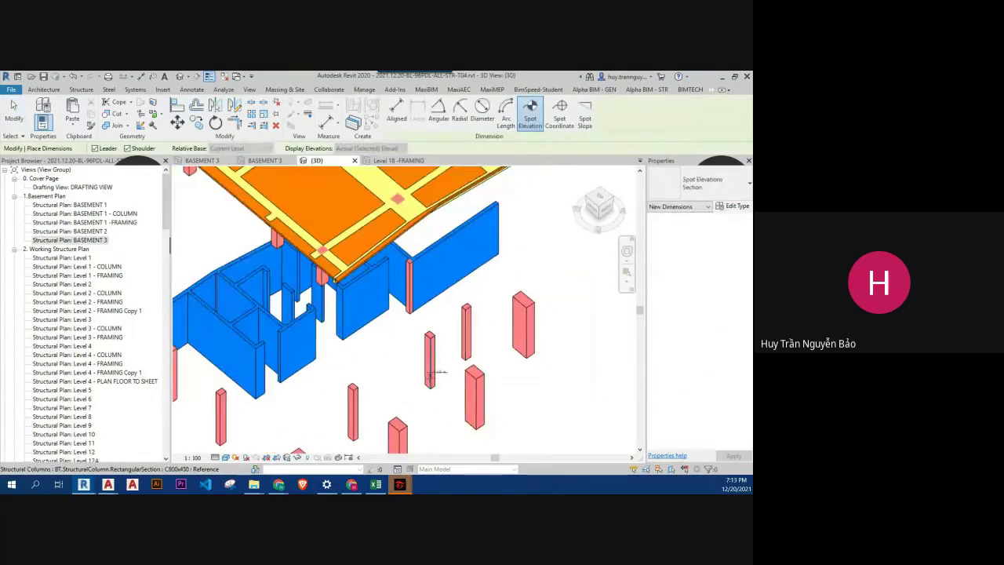
{"action": "scroll", "coordinate": [431, 373], "scroll_direction": "up", "scroll_amount": 1}
{"action": "scroll", "coordinate": [433, 376], "scroll_direction": "up", "scroll_amount": 2}
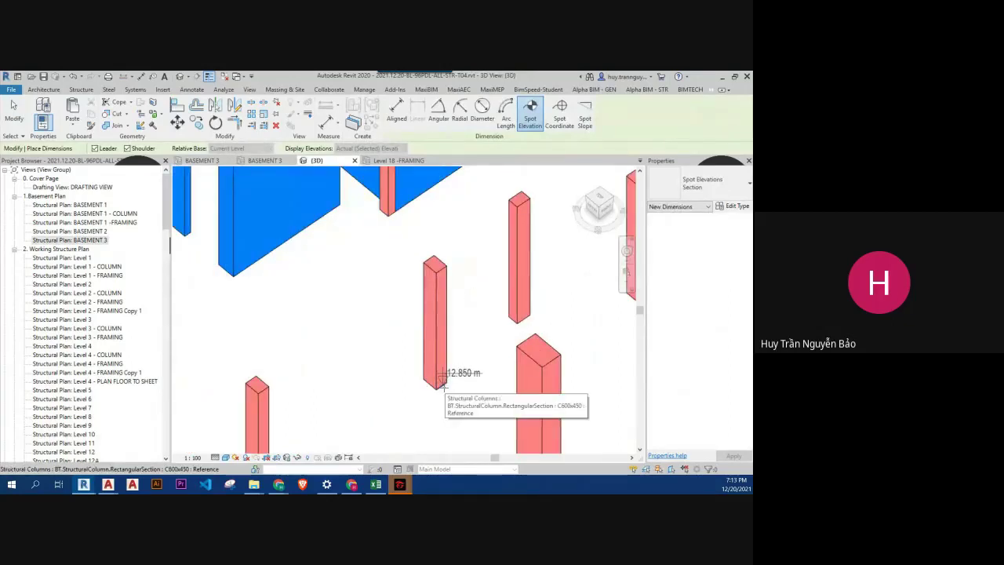
{"action": "key", "text": "Escape"}
{"action": "key", "text": "Escape"}
{"action": "scroll", "coordinate": [82, 318], "scroll_direction": "down", "scroll_amount": 2}
{"action": "scroll", "coordinate": [83, 318], "scroll_direction": "down", "scroll_amount": 2}
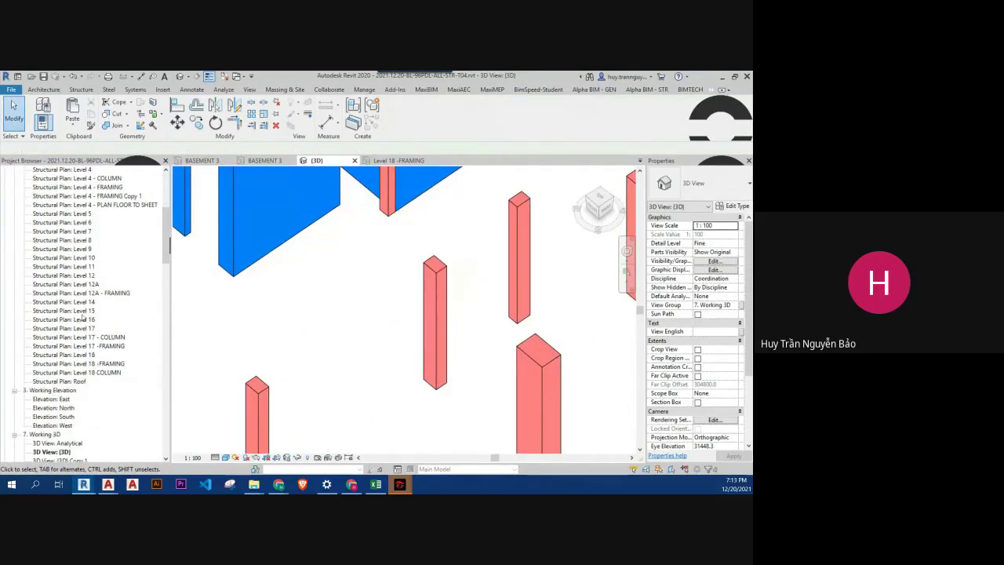
Step: Open the North and East elevation views
{"action": "double_click", "coordinate": [55, 407]}
{"action": "left_click", "coordinate": [63, 399]}
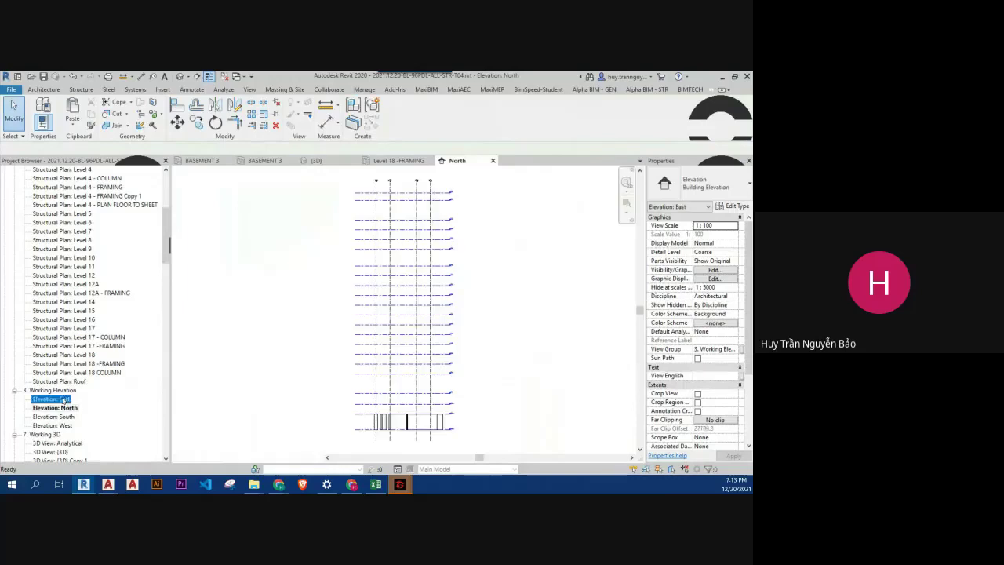
{"action": "double_click", "coordinate": [63, 399]}
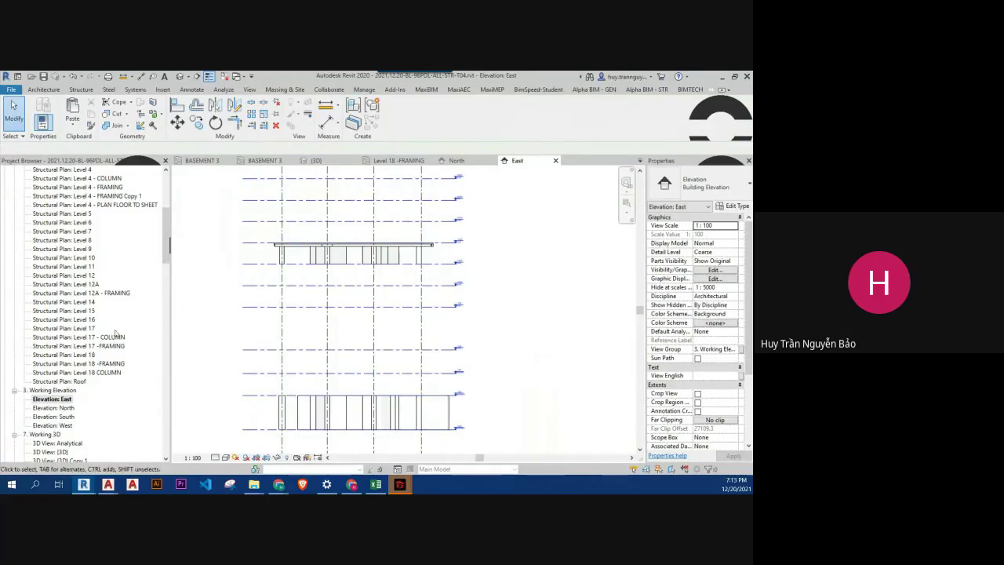
{"action": "scroll", "coordinate": [115, 333], "scroll_direction": "down", "scroll_amount": 3}
Step: Reopen the 3D view and orbit the basement walls and columns to a higher angle
{"action": "double_click", "coordinate": [51, 390]}
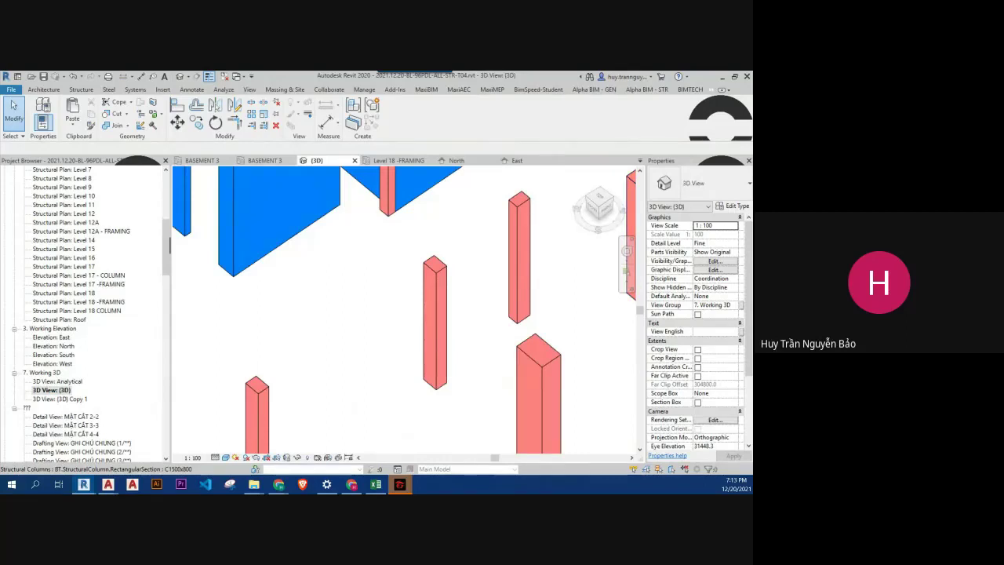
{"action": "scroll", "coordinate": [524, 284], "scroll_direction": "down", "scroll_amount": 3}
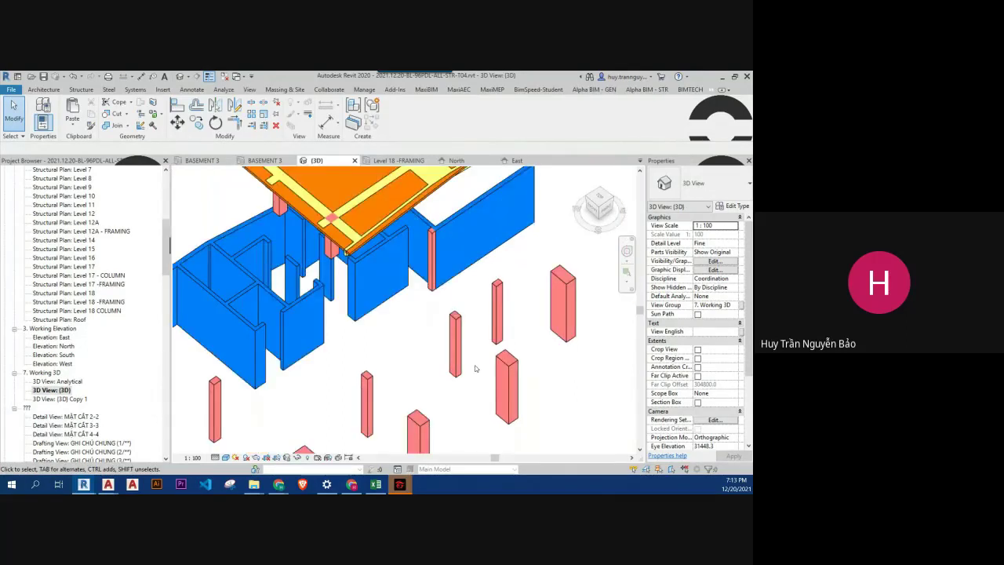
{"action": "scroll", "coordinate": [524, 285], "scroll_direction": "down", "scroll_amount": 2}
{"action": "scroll", "coordinate": [524, 284], "scroll_direction": "down", "scroll_amount": 3}
{"action": "scroll", "coordinate": [525, 284], "scroll_direction": "up", "scroll_amount": 1}
{"action": "scroll", "coordinate": [525, 285], "scroll_direction": "up", "scroll_amount": 2}
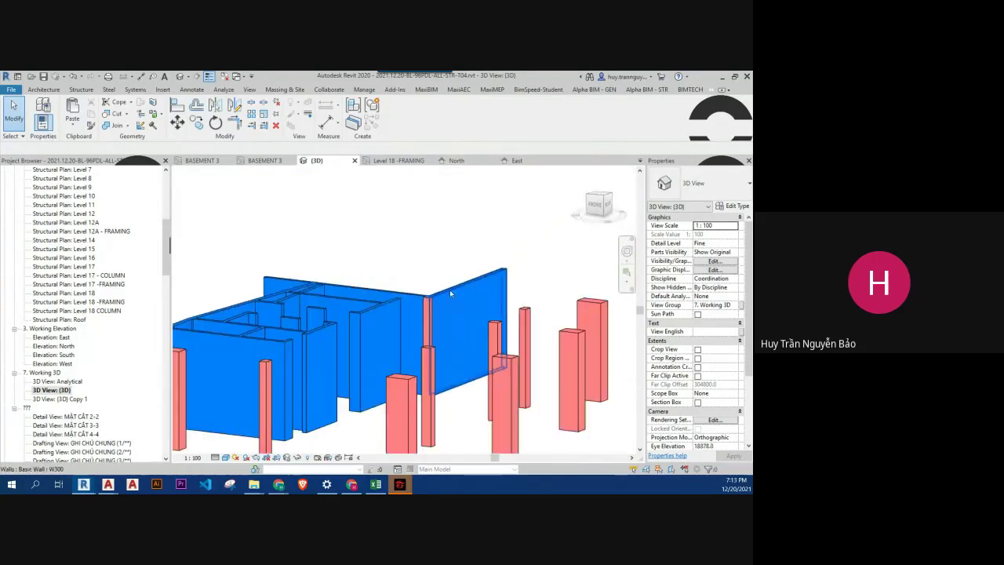
{"action": "scroll", "coordinate": [541, 287], "scroll_direction": "up", "scroll_amount": 2}
{"action": "mouse_move", "coordinate": [555, 289]}
{"action": "middle_mouse_down", "text": "shift"}
{"action": "mouse_move", "coordinate": [626, 364]}
{"action": "mouse_move", "coordinate": [525, 359]}
{"action": "mouse_move", "coordinate": [553, 364]}
{"action": "middle_mouse_up", "text": "shift"}
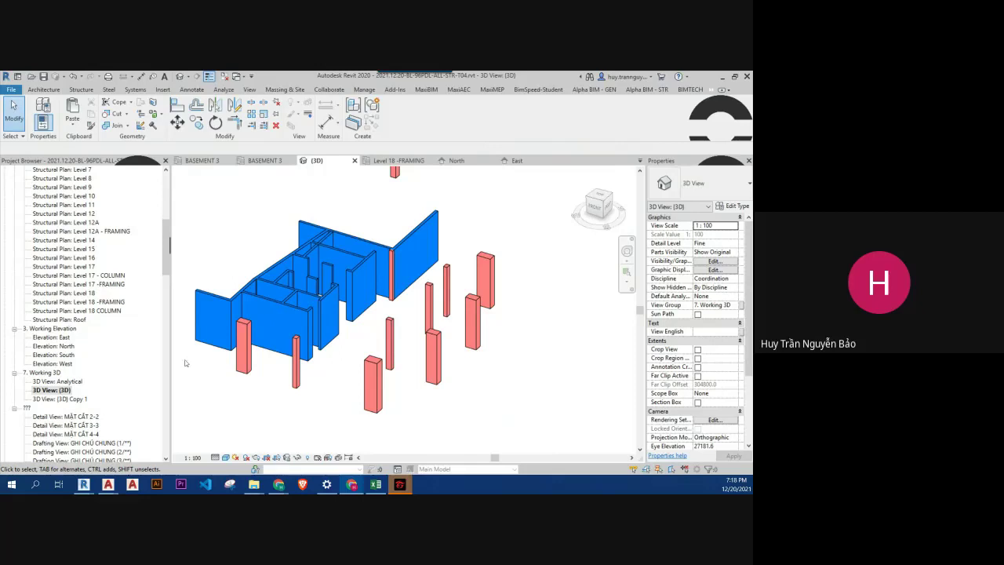
{"action": "scroll", "coordinate": [280, 308], "scroll_direction": "up", "scroll_amount": 2}
{"action": "left_click", "coordinate": [280, 307]}
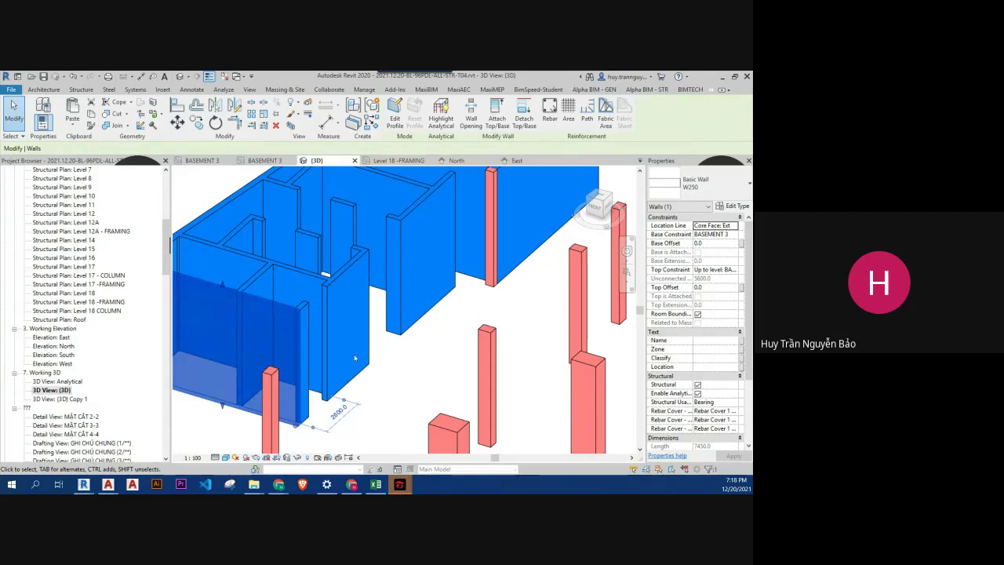
{"action": "left_click", "coordinate": [413, 376]}
{"action": "scroll", "coordinate": [412, 376], "scroll_direction": "down", "scroll_amount": 4}
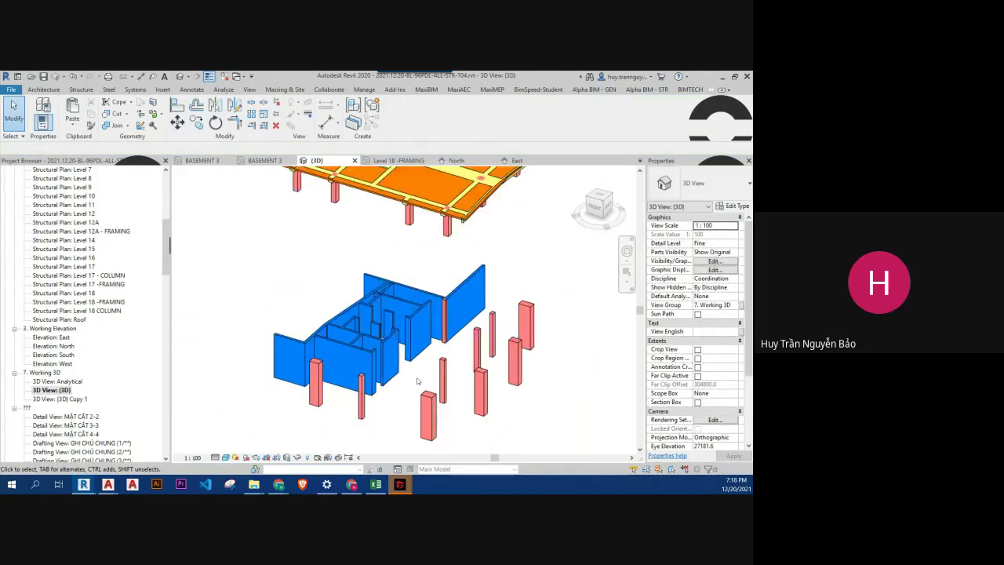
{"action": "scroll", "coordinate": [417, 382], "scroll_direction": "down", "scroll_amount": 4}
{"action": "scroll", "coordinate": [499, 330], "scroll_direction": "up", "scroll_amount": 2}
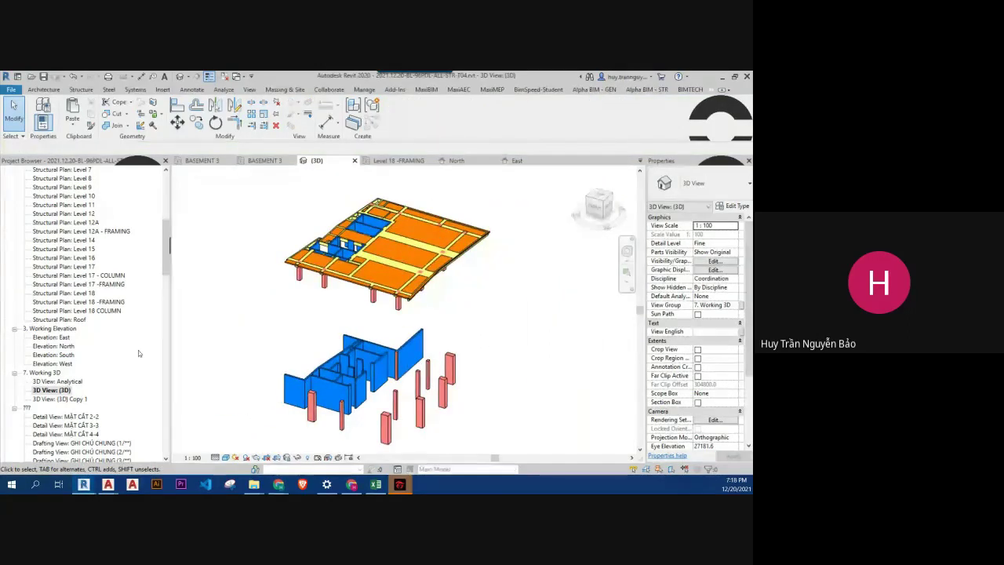
{"action": "scroll", "coordinate": [93, 296], "scroll_direction": "up", "scroll_amount": 3}
{"action": "scroll", "coordinate": [92, 297], "scroll_direction": "up", "scroll_amount": 3}
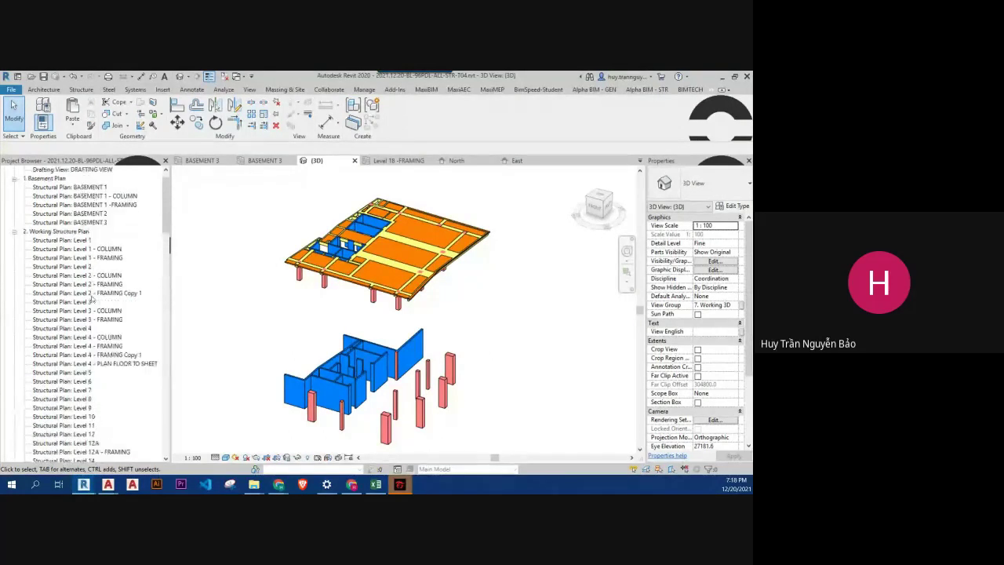
{"action": "scroll", "coordinate": [92, 297], "scroll_direction": "up", "scroll_amount": 3}
Step: Open the BASEMENT 3 structural plan with the Shaded visual style
{"action": "double_click", "coordinate": [86, 240]}
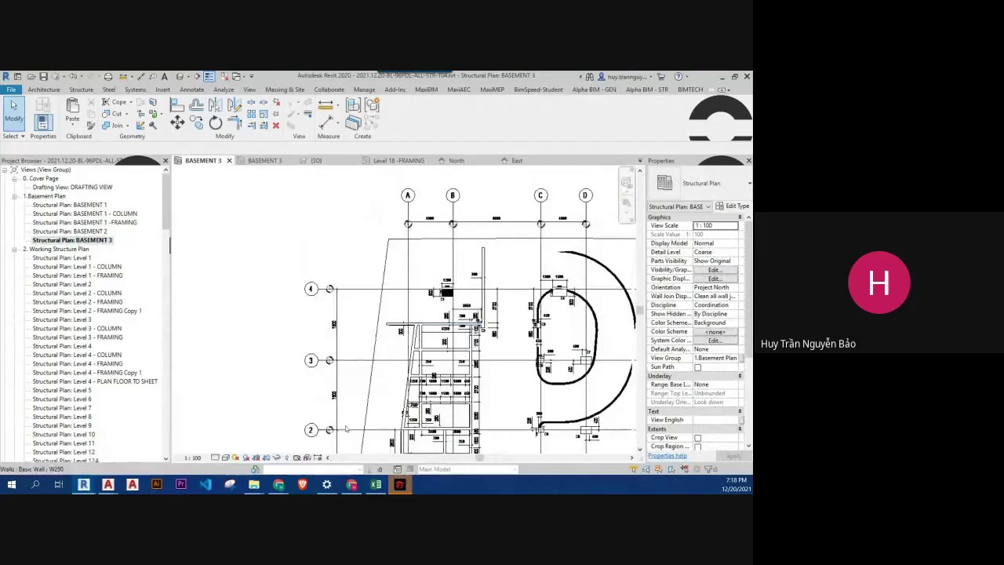
{"action": "left_click", "coordinate": [225, 458]}
{"action": "left_click", "coordinate": [242, 420]}
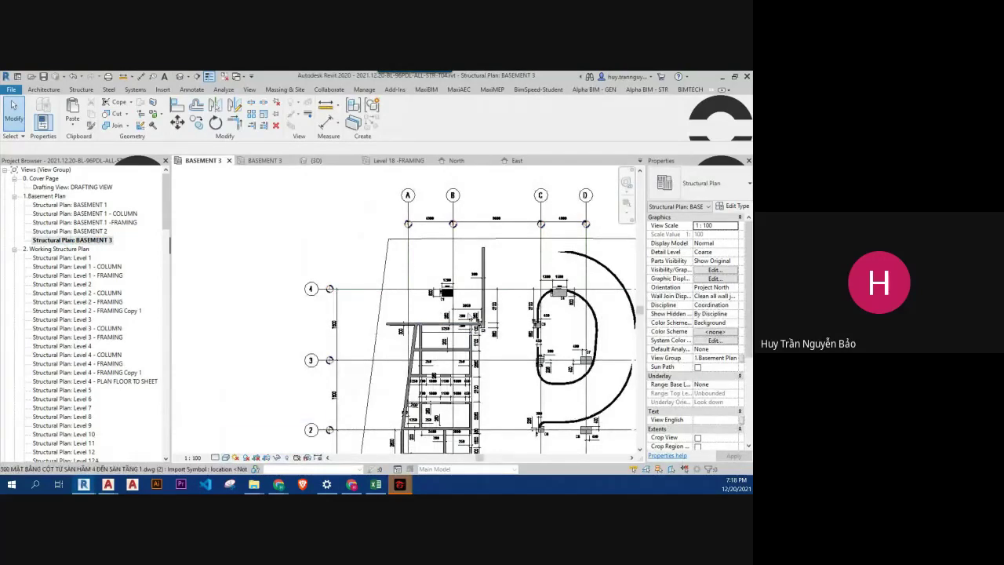
{"action": "scroll", "coordinate": [459, 295], "scroll_direction": "up", "scroll_amount": 3}
{"action": "scroll", "coordinate": [458, 296], "scroll_direction": "up", "scroll_amount": 2}
Step: Delete the imported DWG drawing from the plan and return to the {3D} view
{"action": "left_click", "coordinate": [459, 295]}
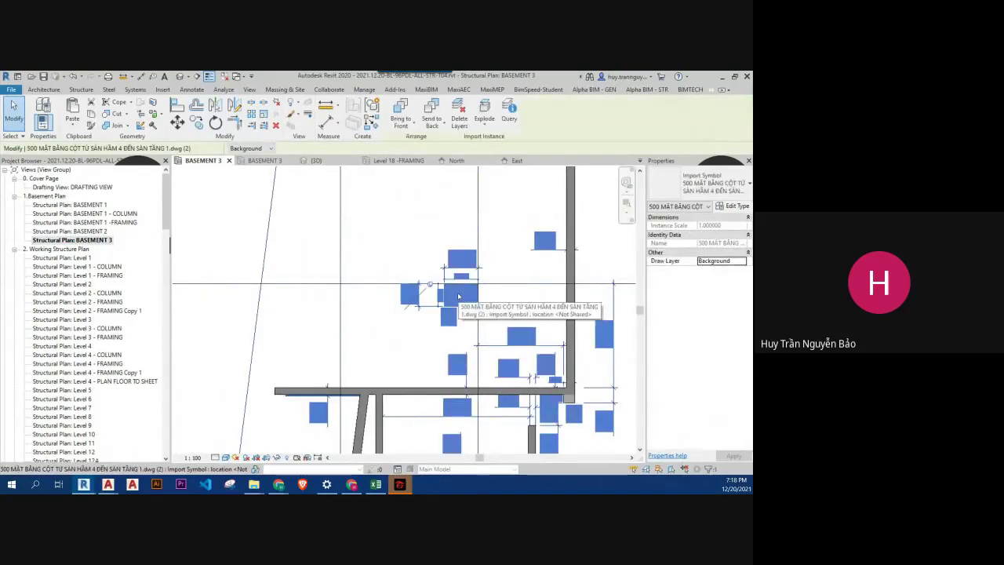
{"action": "key", "text": "Delete"}
{"action": "scroll", "coordinate": [459, 295], "scroll_direction": "down", "scroll_amount": 3}
{"action": "scroll", "coordinate": [459, 295], "scroll_direction": "down", "scroll_amount": 2}
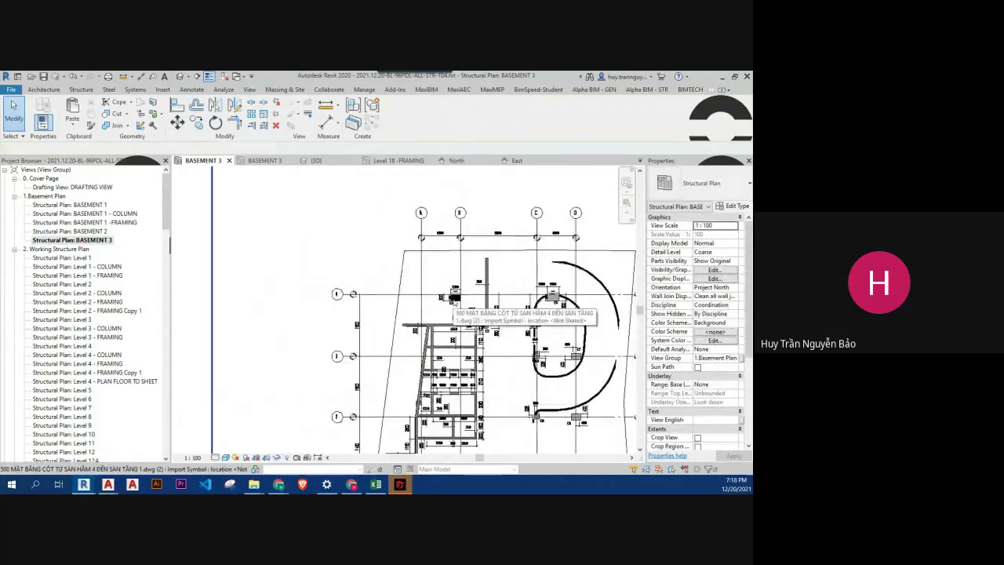
{"action": "scroll", "coordinate": [451, 302], "scroll_direction": "up", "scroll_amount": 3}
{"action": "scroll", "coordinate": [452, 302], "scroll_direction": "up", "scroll_amount": 2}
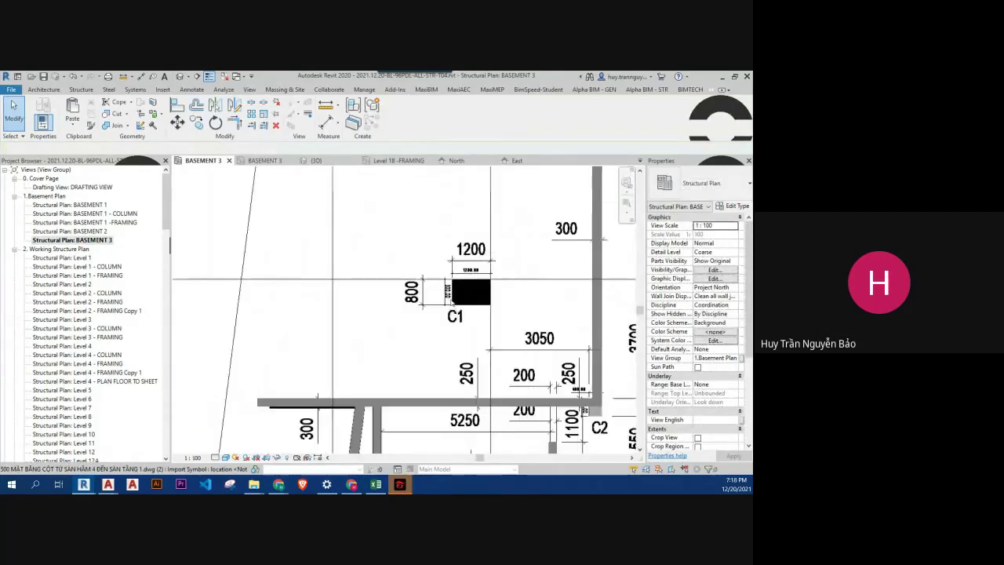
{"action": "scroll", "coordinate": [452, 302], "scroll_direction": "down", "scroll_amount": 3}
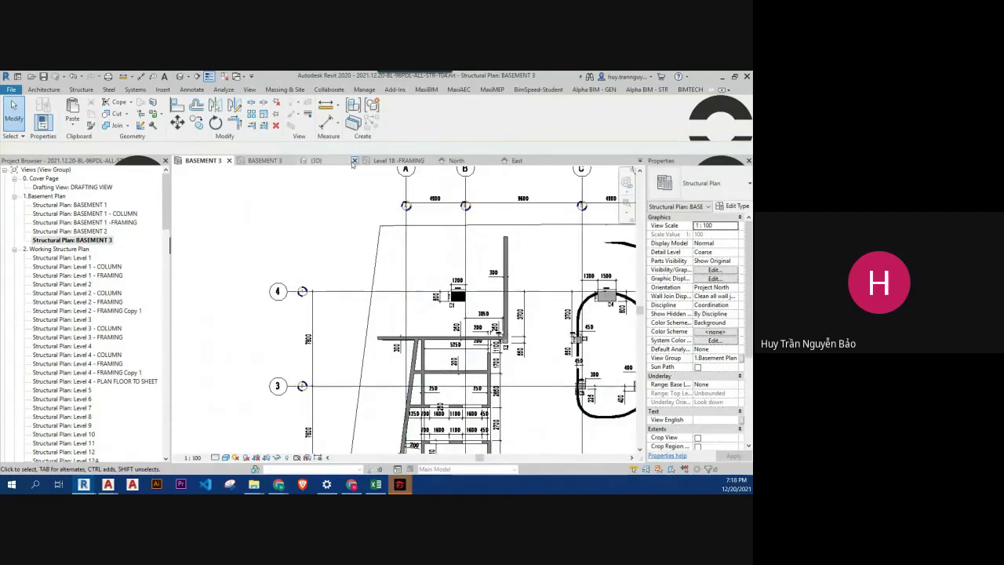
{"action": "left_click", "coordinate": [314, 160]}
{"action": "mouse_move", "coordinate": [509, 424]}
{"action": "middle_mouse_down", "text": "shift"}
{"action": "mouse_move", "coordinate": [572, 352]}
{"action": "mouse_move", "coordinate": [516, 413]}
{"action": "middle_mouse_up", "text": "shift"}
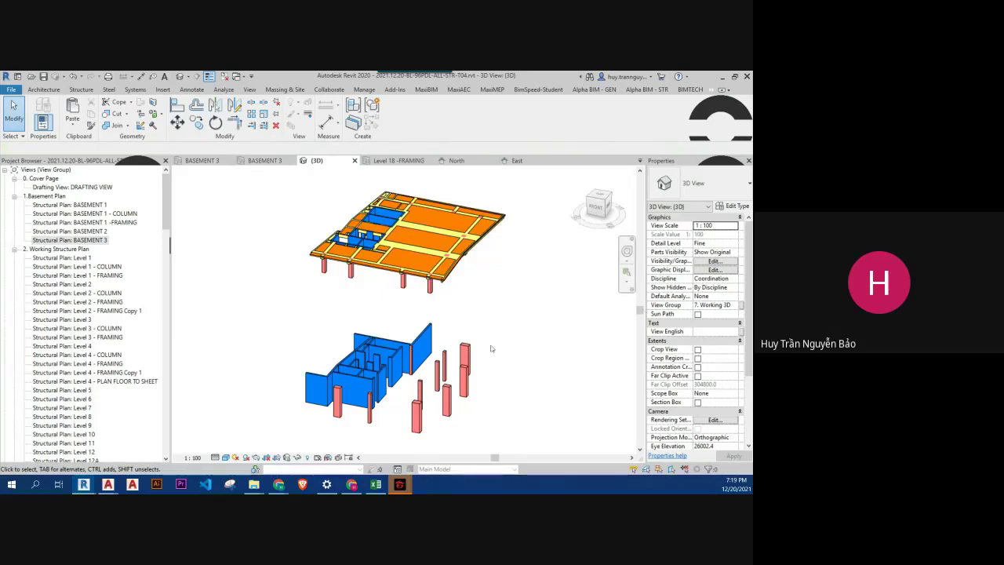
{"action": "scroll", "coordinate": [491, 348], "scroll_direction": "up", "scroll_amount": 3}
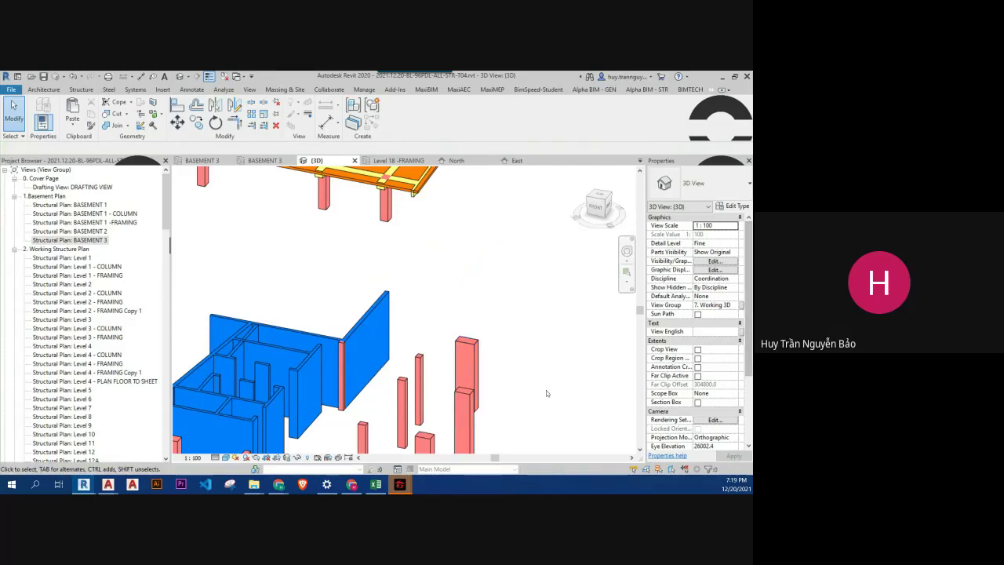
{"action": "scroll", "coordinate": [546, 393], "scroll_direction": "down", "scroll_amount": 3}
{"action": "scroll", "coordinate": [547, 393], "scroll_direction": "down", "scroll_amount": 2}
{"action": "mouse_move", "coordinate": [547, 393]}
{"action": "middle_mouse_down", "text": "shift"}
{"action": "mouse_move", "coordinate": [518, 303]}
{"action": "mouse_move", "coordinate": [444, 369]}
{"action": "middle_mouse_up", "text": "shift"}
{"action": "scroll", "coordinate": [444, 368], "scroll_direction": "up", "scroll_amount": 2}
{"action": "scroll", "coordinate": [444, 368], "scroll_direction": "up", "scroll_amount": 2}
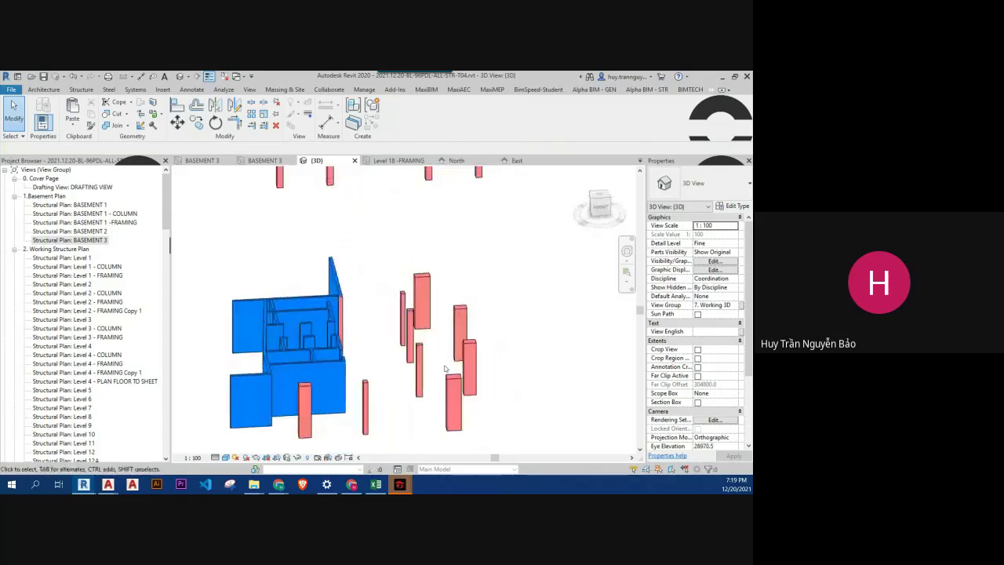
{"action": "scroll", "coordinate": [444, 369], "scroll_direction": "up", "scroll_amount": 2}
{"action": "scroll", "coordinate": [444, 369], "scroll_direction": "down", "scroll_amount": 3}
{"action": "left_click", "coordinate": [416, 364]}
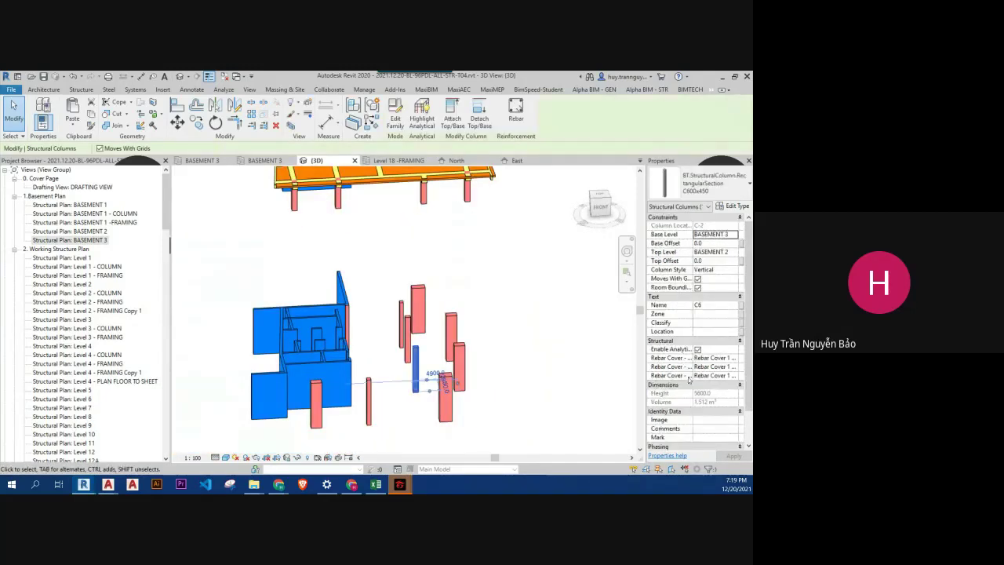
{"action": "scroll", "coordinate": [688, 380], "scroll_direction": "down", "scroll_amount": 2}
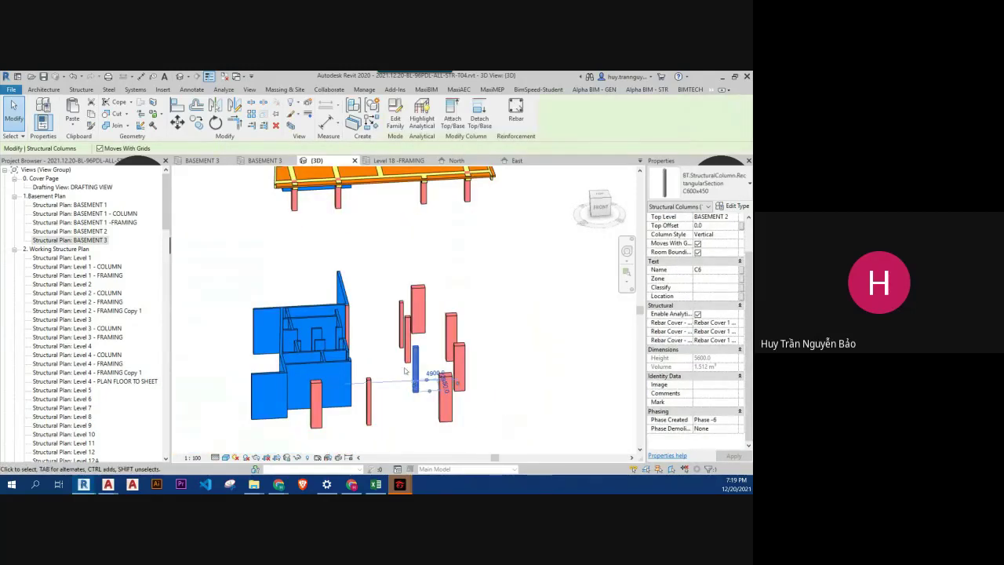
{"action": "left_click", "coordinate": [526, 369]}
{"action": "mouse_move", "coordinate": [526, 369]}
{"action": "middle_mouse_down", "text": "shift"}
{"action": "mouse_move", "coordinate": [497, 392]}
{"action": "mouse_move", "coordinate": [377, 416]}
{"action": "middle_mouse_up", "text": "shift"}
{"action": "scroll", "coordinate": [377, 415], "scroll_direction": "up", "scroll_amount": 2}
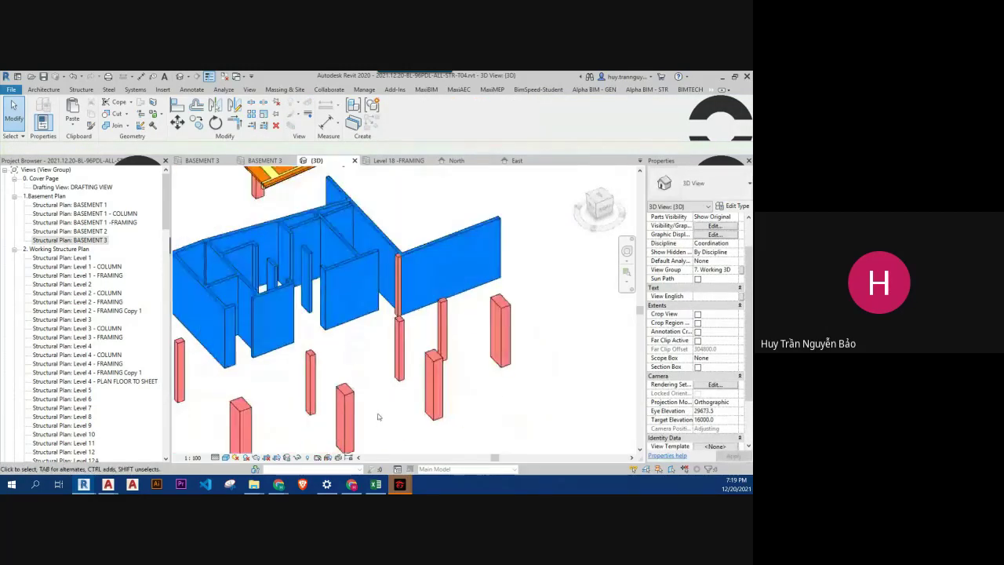
{"action": "scroll", "coordinate": [377, 416], "scroll_direction": "down", "scroll_amount": 3}
{"action": "left_click", "coordinate": [356, 416]}
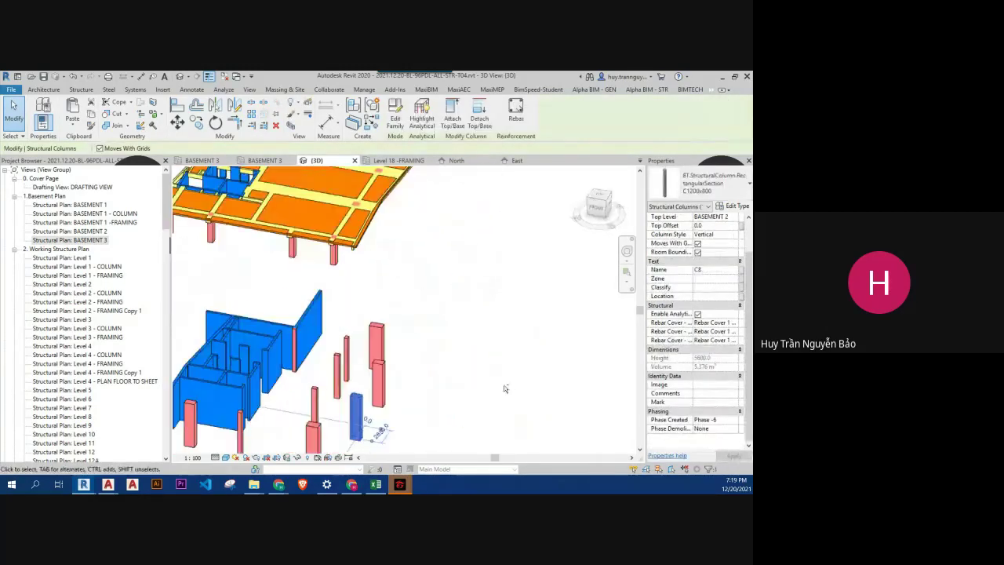
{"action": "left_click", "coordinate": [432, 403]}
{"action": "middle_click_drag", "start_coordinate": [433, 403], "coordinate": [440, 367], "text": "shift"}
{"action": "scroll", "coordinate": [439, 367], "scroll_direction": "up", "scroll_amount": 2}
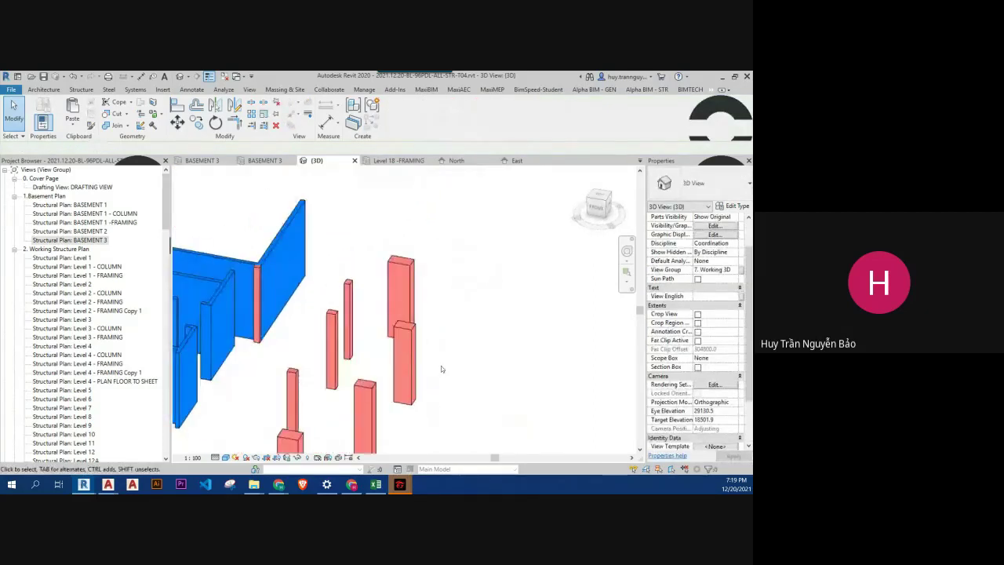
{"action": "scroll", "coordinate": [444, 366], "scroll_direction": "down", "scroll_amount": 2}
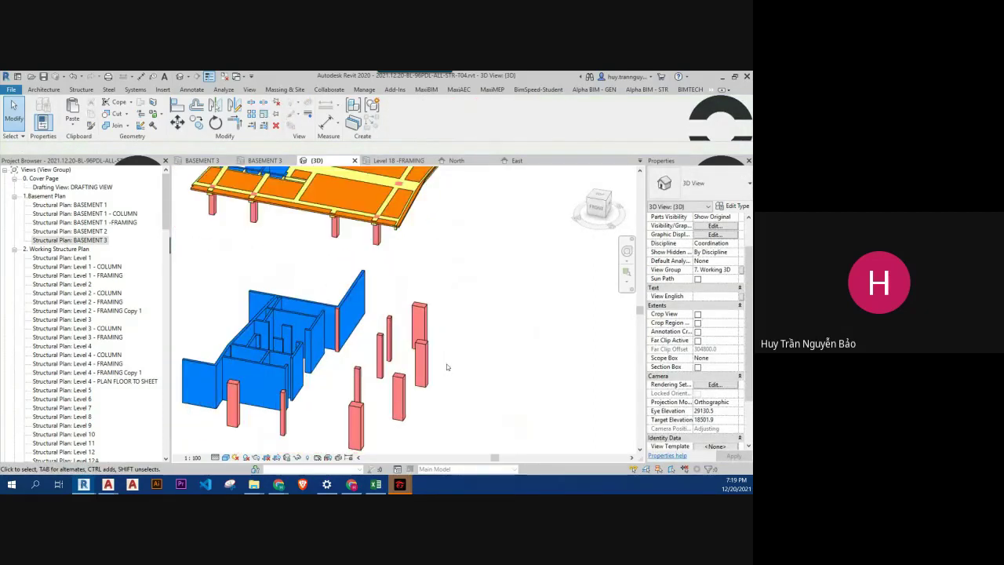
{"action": "scroll", "coordinate": [470, 368], "scroll_direction": "down", "scroll_amount": 1}
{"action": "scroll", "coordinate": [486, 376], "scroll_direction": "down", "scroll_amount": 1}
{"action": "scroll", "coordinate": [479, 381], "scroll_direction": "down", "scroll_amount": 2}
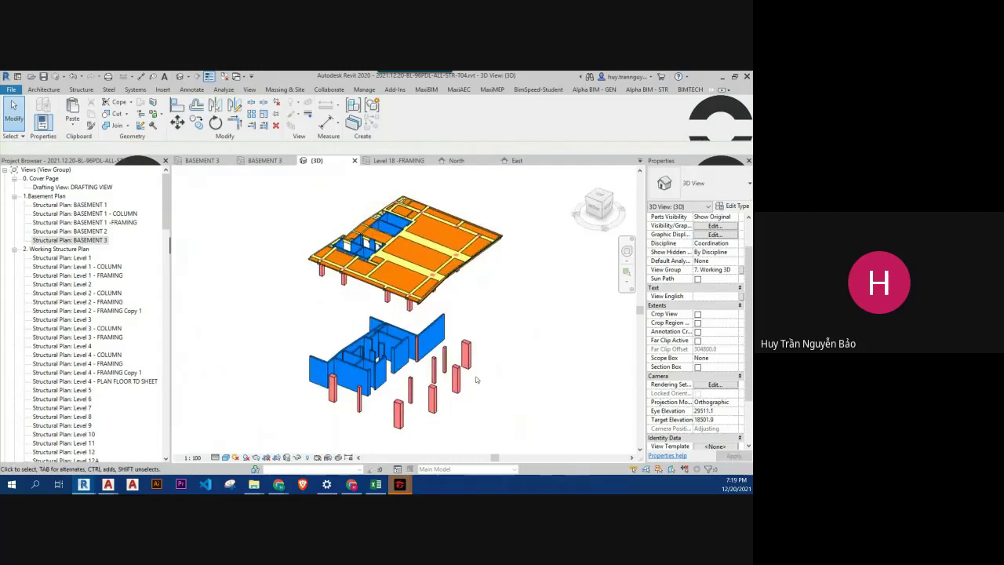
{"action": "scroll", "coordinate": [476, 379], "scroll_direction": "up", "scroll_amount": 3}
{"action": "left_click", "coordinate": [370, 284]}
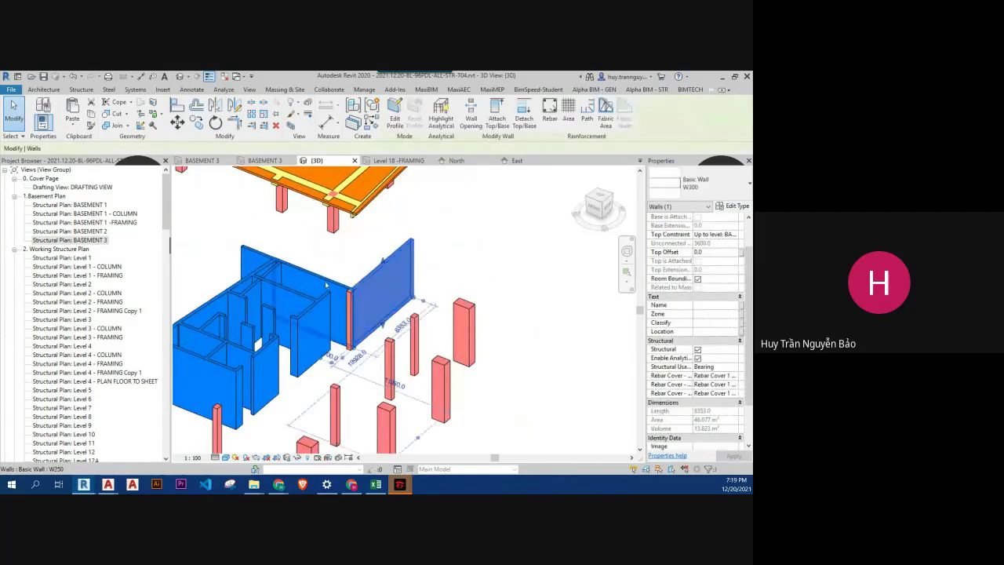
{"action": "left_click", "coordinate": [492, 291]}
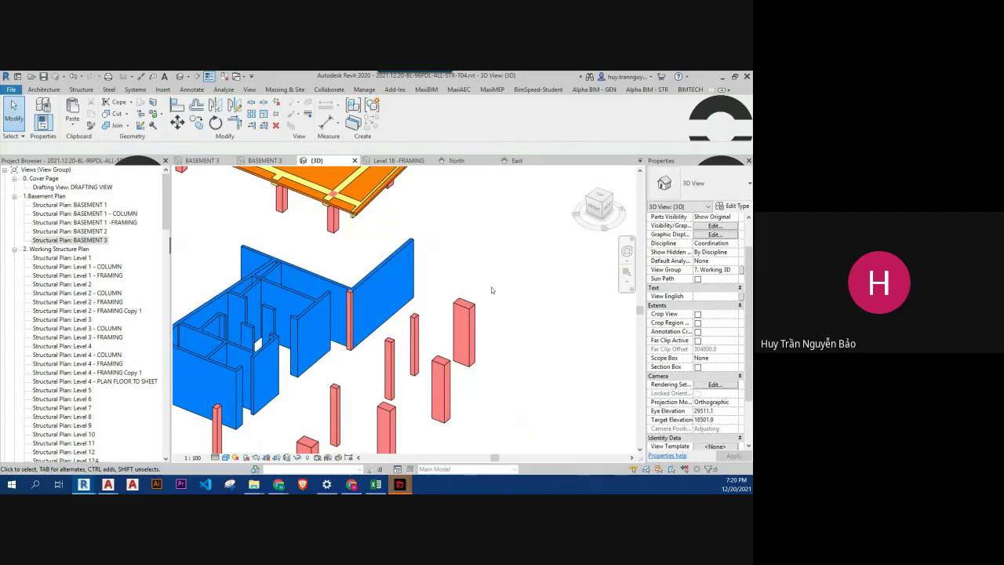
{"action": "left_click", "coordinate": [377, 291]}
{"action": "scroll", "coordinate": [374, 286], "scroll_direction": "up", "scroll_amount": 2}
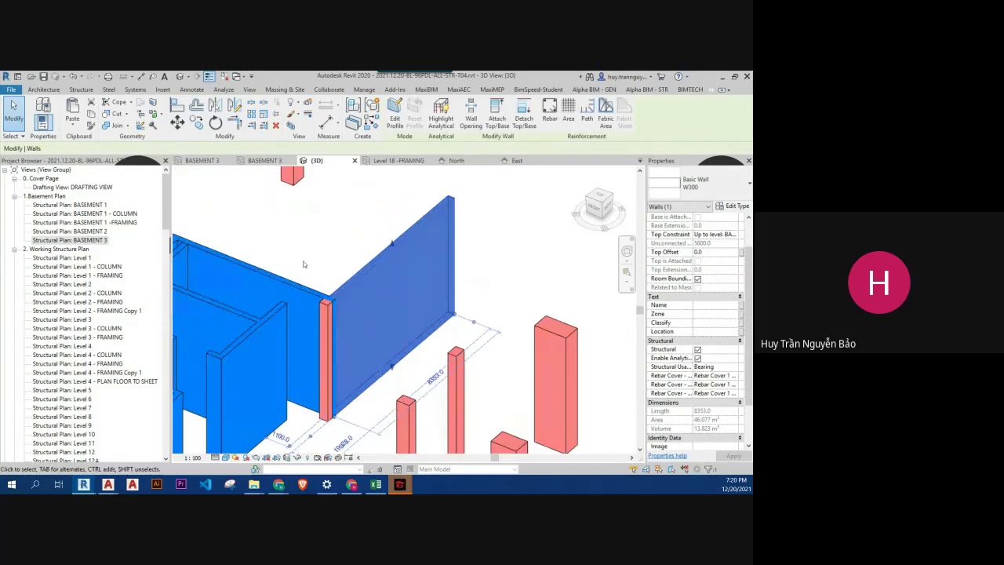
{"action": "scroll", "coordinate": [306, 263], "scroll_direction": "up", "scroll_amount": 2}
{"action": "key", "text": "Escape"}
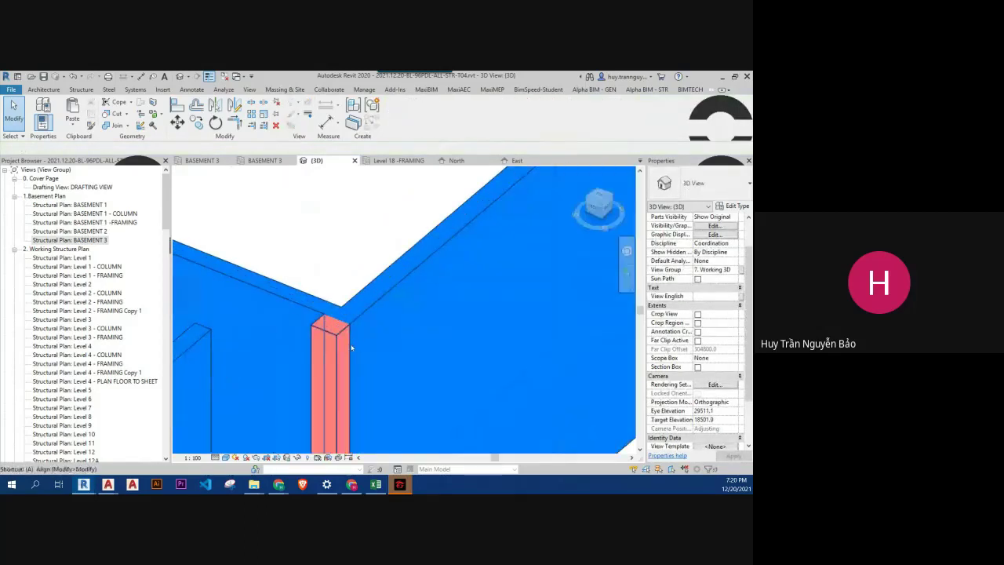
{"action": "scroll", "coordinate": [385, 354], "scroll_direction": "down", "scroll_amount": 3}
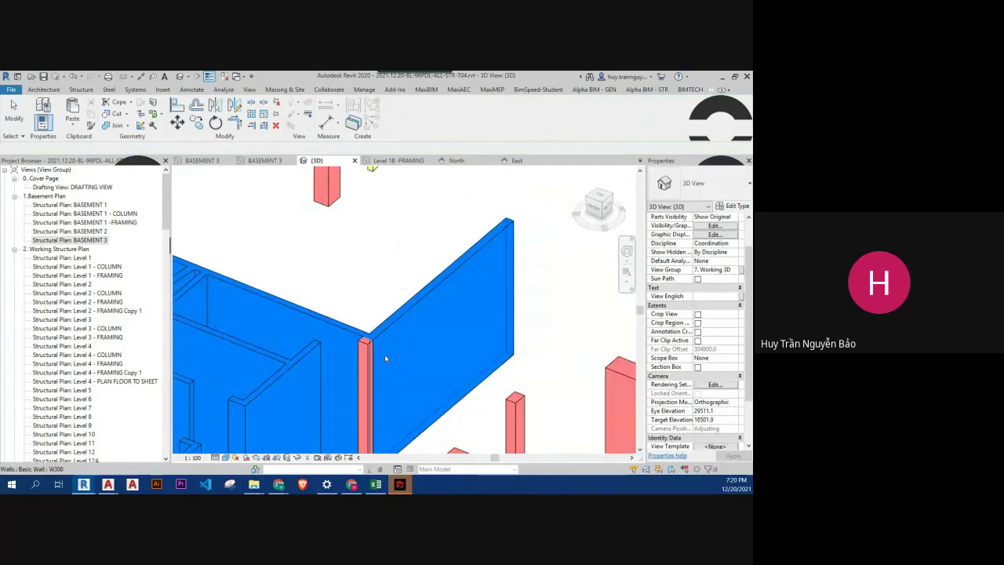
{"action": "scroll", "coordinate": [385, 359], "scroll_direction": "down", "scroll_amount": 2}
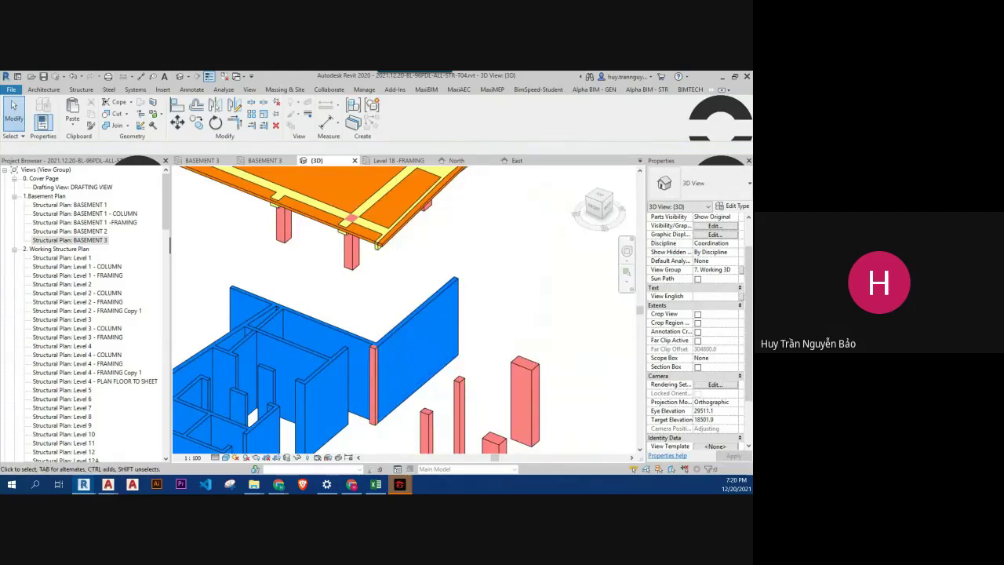
{"action": "scroll", "coordinate": [564, 312], "scroll_direction": "down", "scroll_amount": 2}
{"action": "scroll", "coordinate": [569, 306], "scroll_direction": "down", "scroll_amount": 2}
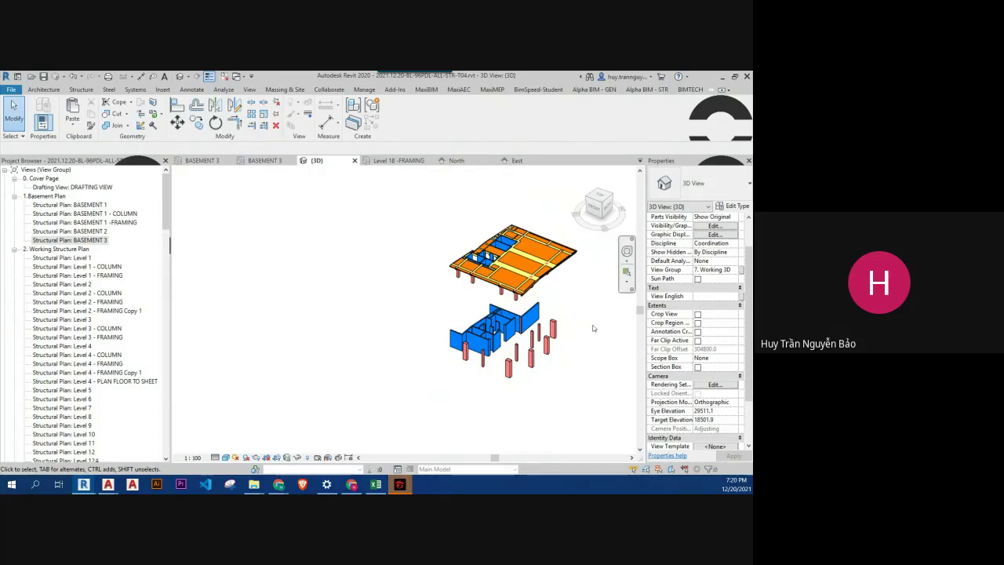
{"action": "scroll", "coordinate": [525, 322], "scroll_direction": "up", "scroll_amount": 5}
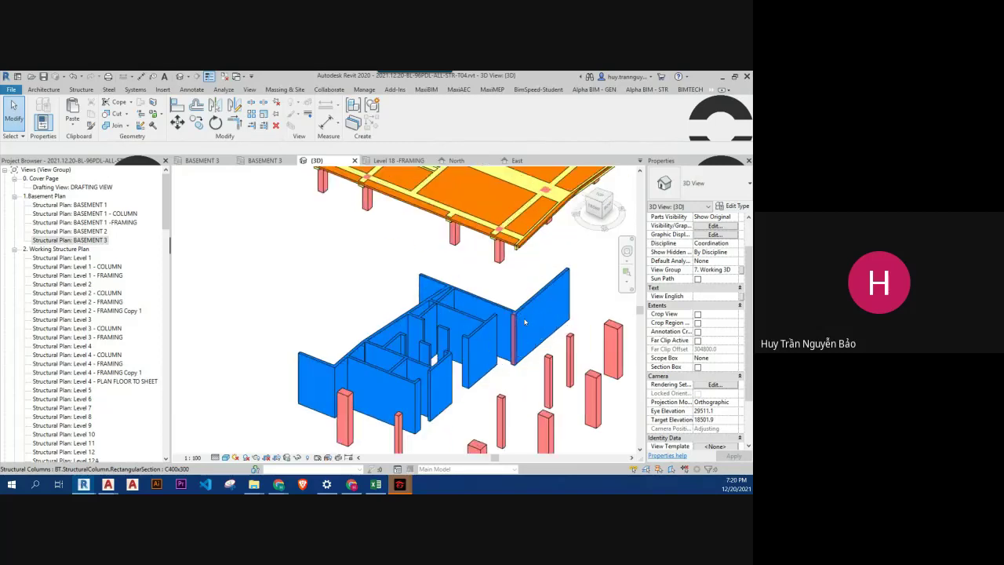
{"action": "scroll", "coordinate": [525, 321], "scroll_direction": "down", "scroll_amount": 1}
{"action": "scroll", "coordinate": [549, 318], "scroll_direction": "down", "scroll_amount": 4}
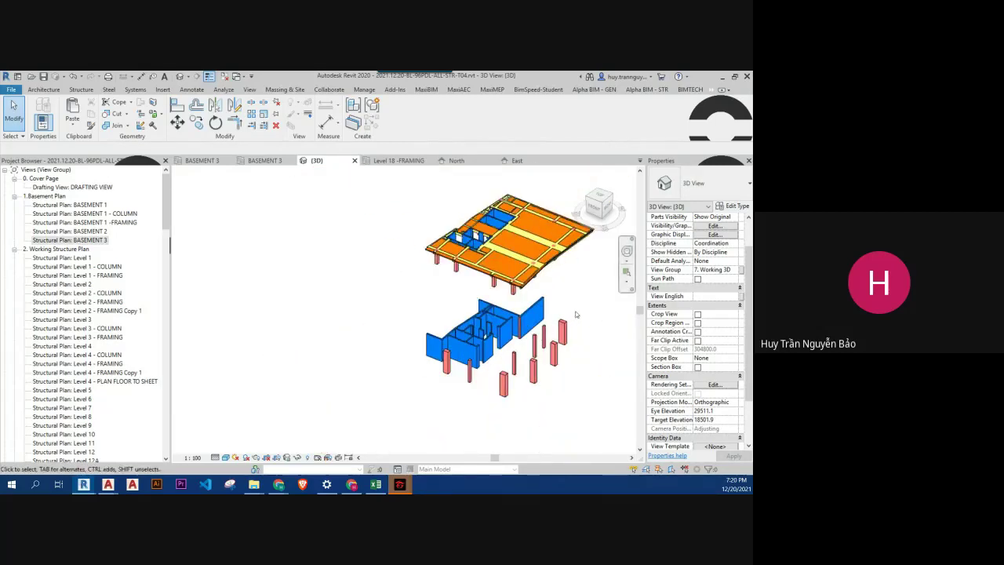
{"action": "scroll", "coordinate": [494, 314], "scroll_direction": "up", "scroll_amount": 2}
{"action": "scroll", "coordinate": [492, 314], "scroll_direction": "up", "scroll_amount": 1}
{"action": "scroll", "coordinate": [490, 315], "scroll_direction": "up", "scroll_amount": 2}
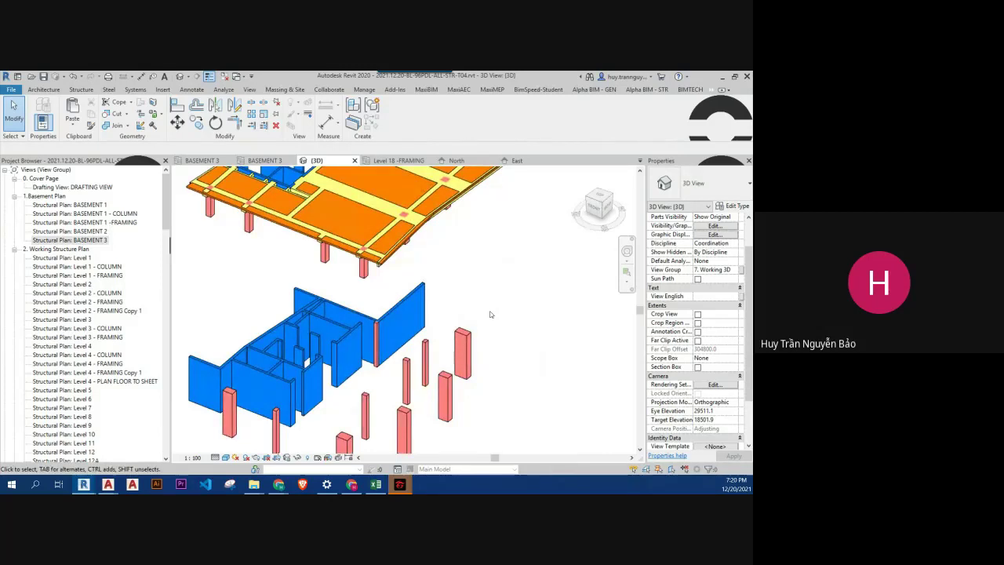
{"action": "scroll", "coordinate": [490, 314], "scroll_direction": "down", "scroll_amount": 2}
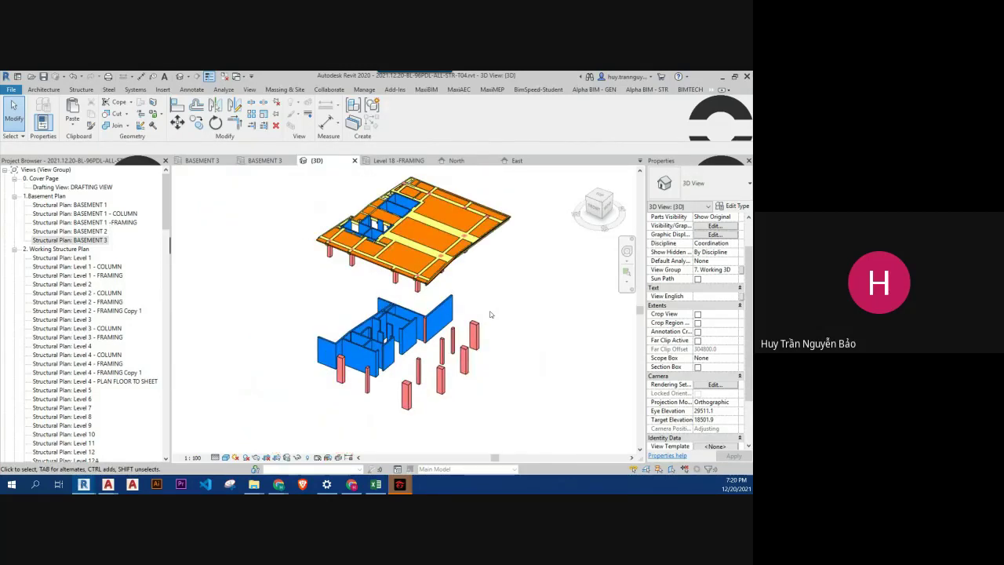
{"action": "scroll", "coordinate": [490, 315], "scroll_direction": "up", "scroll_amount": 1}
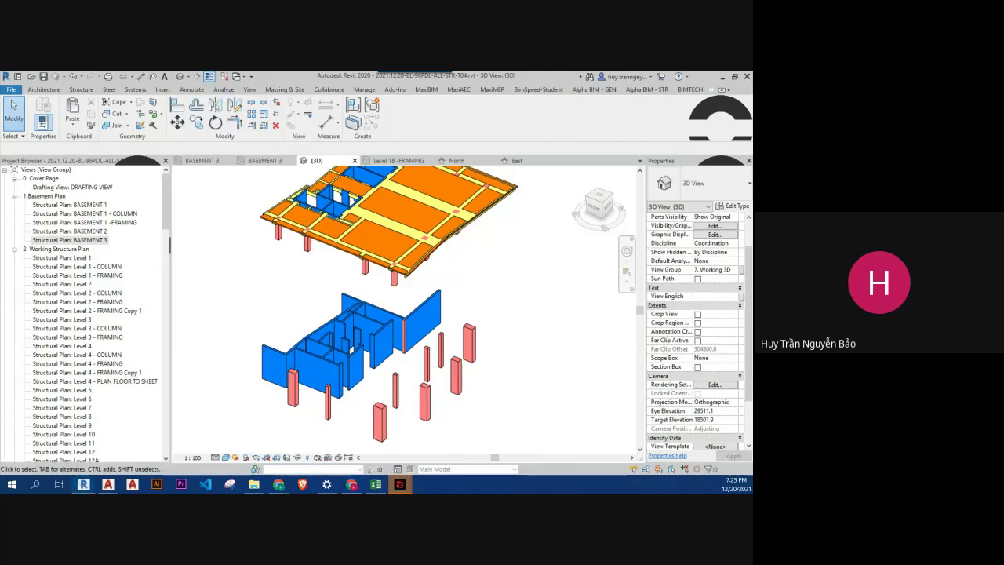
{"action": "mouse_move", "coordinate": [451, 434]}
{"action": "middle_mouse_down", "text": "shift"}
{"action": "mouse_move", "coordinate": [504, 318]}
{"action": "mouse_move", "coordinate": [408, 298]}
{"action": "middle_mouse_up", "text": "shift"}
{"action": "scroll", "coordinate": [357, 279], "scroll_direction": "up", "scroll_amount": 3}
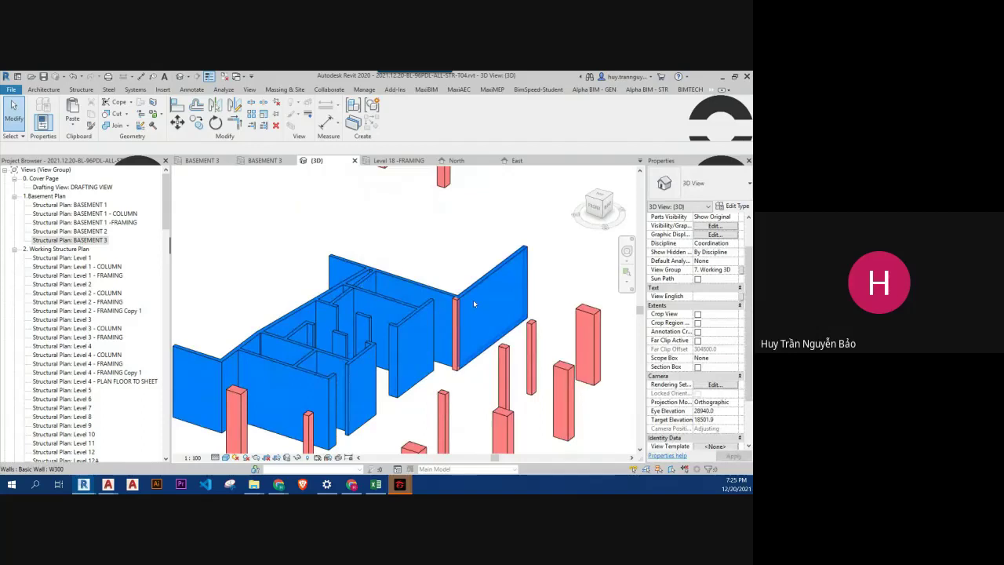
{"action": "scroll", "coordinate": [473, 299], "scroll_direction": "down", "scroll_amount": 2}
{"action": "scroll", "coordinate": [457, 307], "scroll_direction": "down", "scroll_amount": 1}
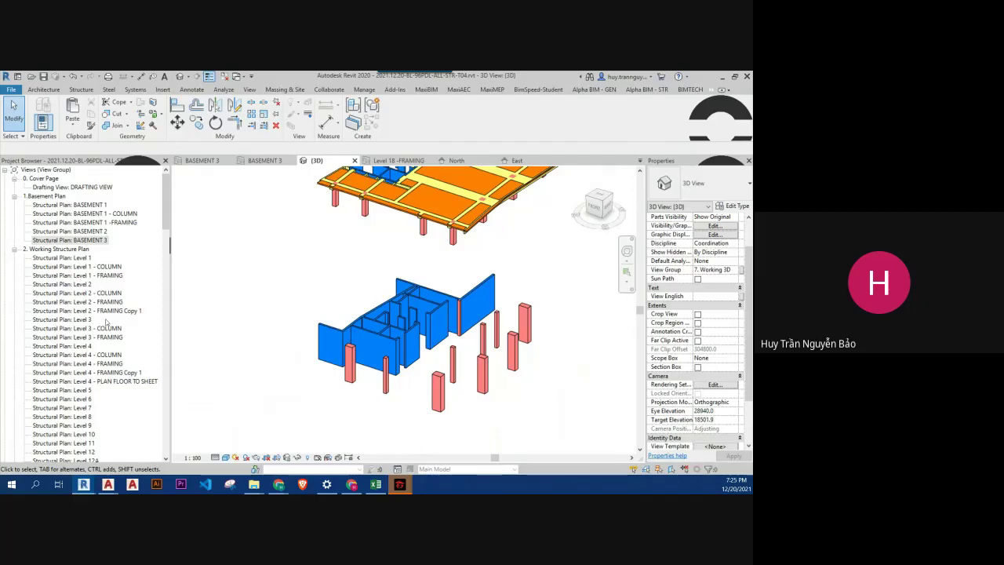
{"action": "mouse_move", "coordinate": [253, 484]}
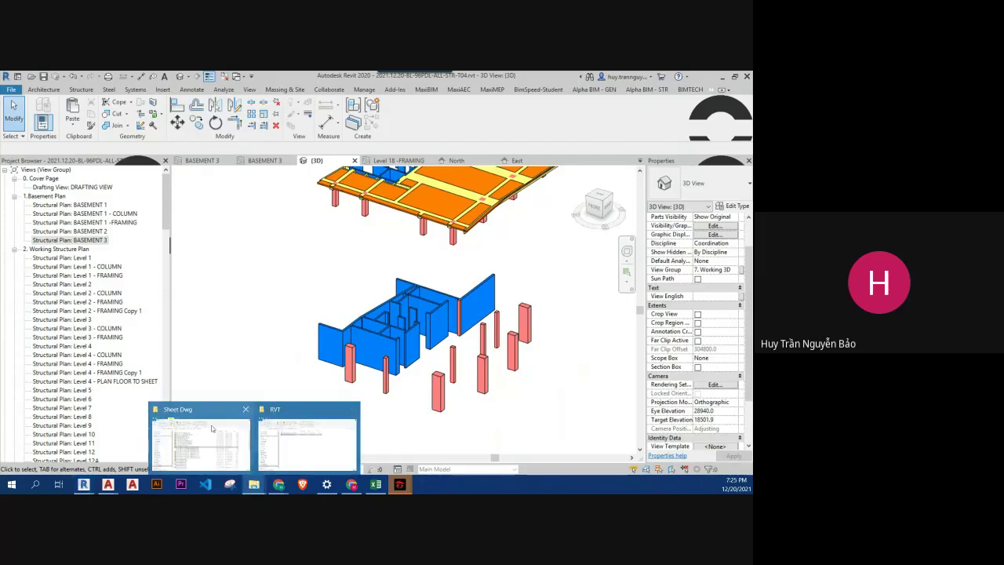
Step: Open 601 MẶT BẰNG HẦM 3.dwg from the Sheet Dwg folder in AutoCAD
{"action": "left_click", "coordinate": [203, 431]}
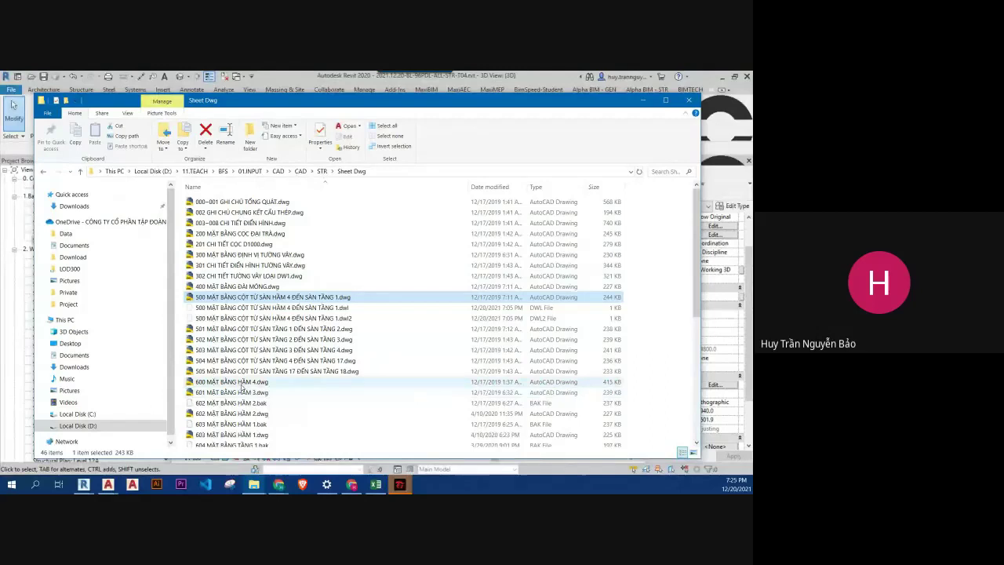
{"action": "left_click", "coordinate": [244, 393]}
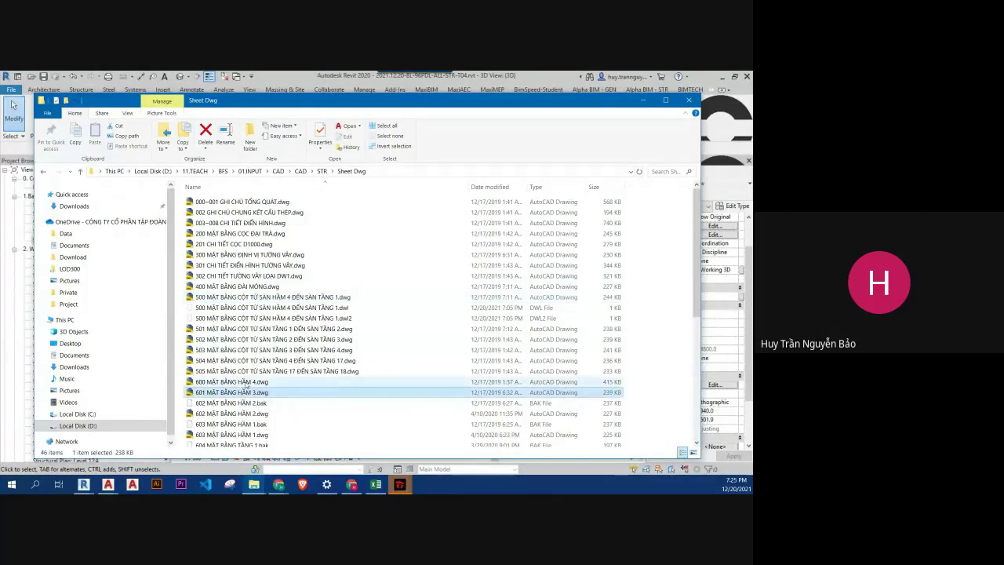
{"action": "double_click", "coordinate": [239, 394]}
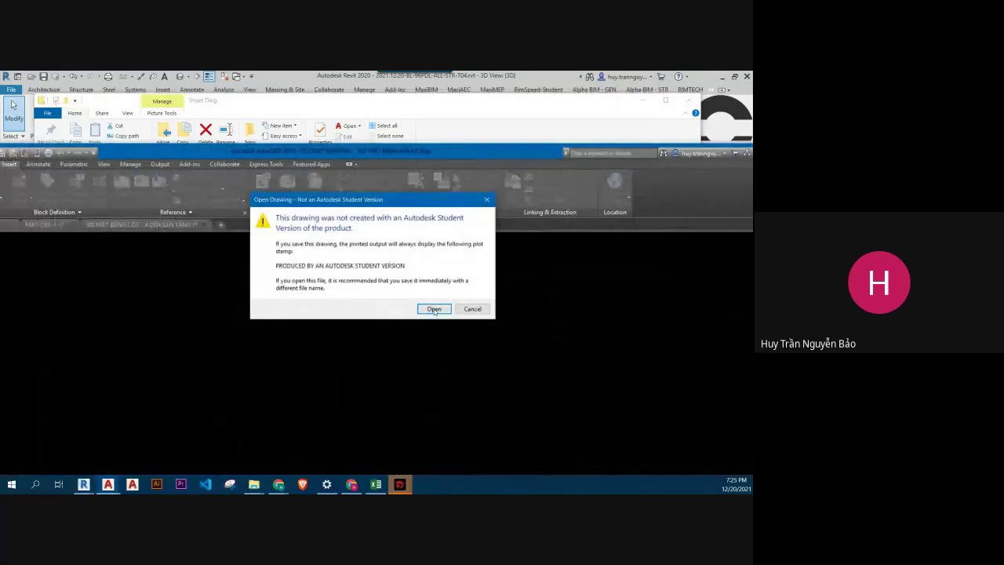
Step: Get past the student-version warning and sheet-set message, then zoom around the basement 3 plan
{"action": "left_click", "coordinate": [434, 310]}
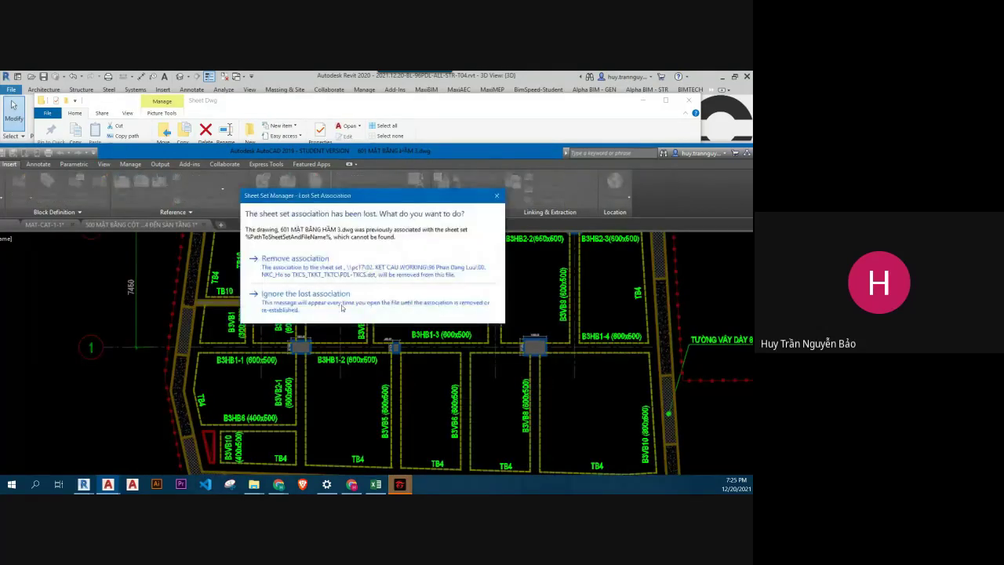
{"action": "key", "text": "Escape"}
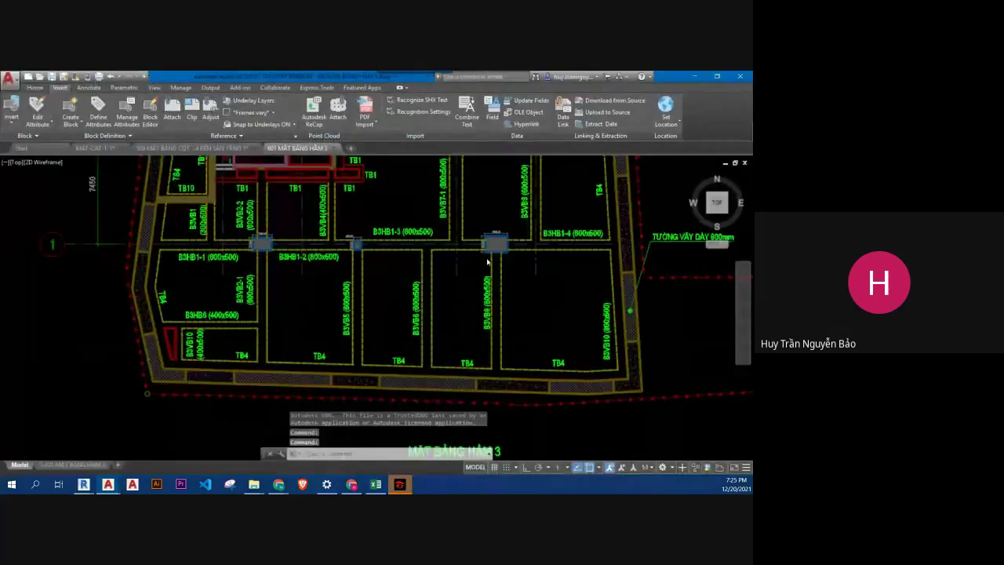
{"action": "scroll", "coordinate": [487, 267], "scroll_direction": "down", "scroll_amount": 3}
{"action": "scroll", "coordinate": [487, 267], "scroll_direction": "down", "scroll_amount": 2}
{"action": "scroll", "coordinate": [405, 217], "scroll_direction": "up", "scroll_amount": 3}
{"action": "scroll", "coordinate": [428, 262], "scroll_direction": "up", "scroll_amount": 1}
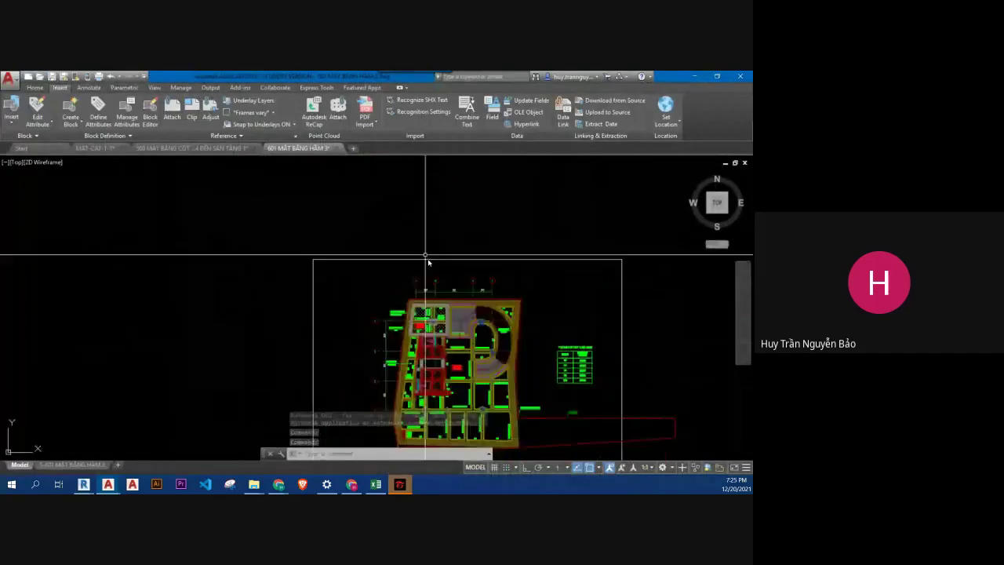
{"action": "scroll", "coordinate": [462, 327], "scroll_direction": "up", "scroll_amount": 2}
{"action": "scroll", "coordinate": [463, 327], "scroll_direction": "up", "scroll_amount": 2}
{"action": "scroll", "coordinate": [470, 329], "scroll_direction": "up", "scroll_amount": 1}
{"action": "scroll", "coordinate": [623, 340], "scroll_direction": "down", "scroll_amount": 4}
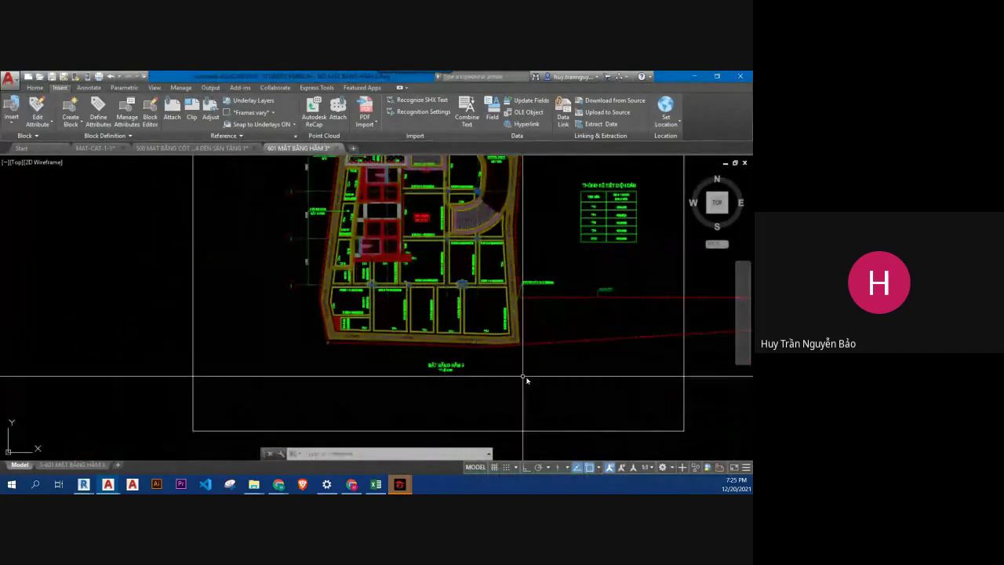
{"action": "scroll", "coordinate": [534, 358], "scroll_direction": "down", "scroll_amount": 2}
{"action": "scroll", "coordinate": [467, 261], "scroll_direction": "up", "scroll_amount": 4}
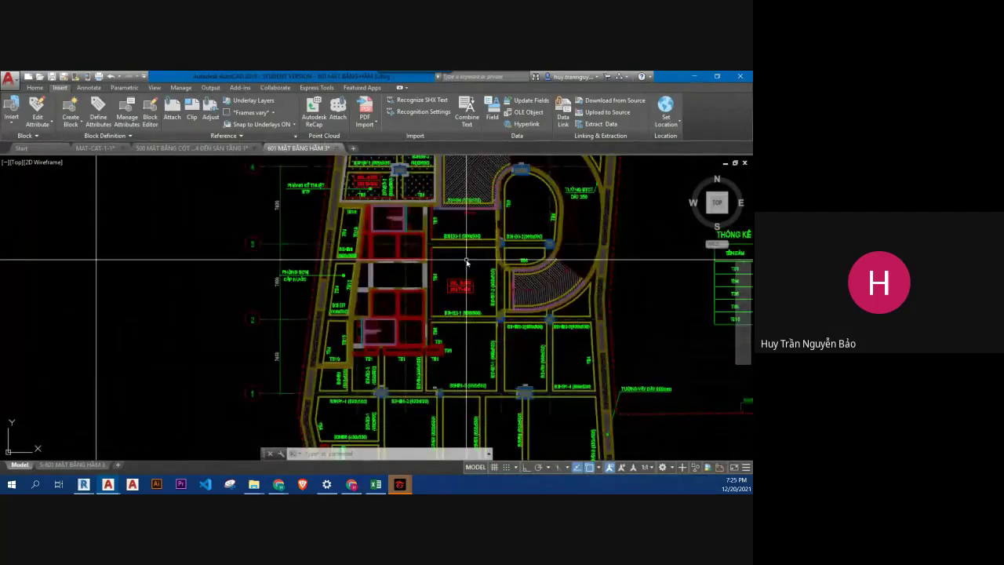
{"action": "scroll", "coordinate": [465, 265], "scroll_direction": "up", "scroll_amount": 2}
{"action": "scroll", "coordinate": [466, 254], "scroll_direction": "up", "scroll_amount": 1}
{"action": "scroll", "coordinate": [455, 283], "scroll_direction": "up", "scroll_amount": 1}
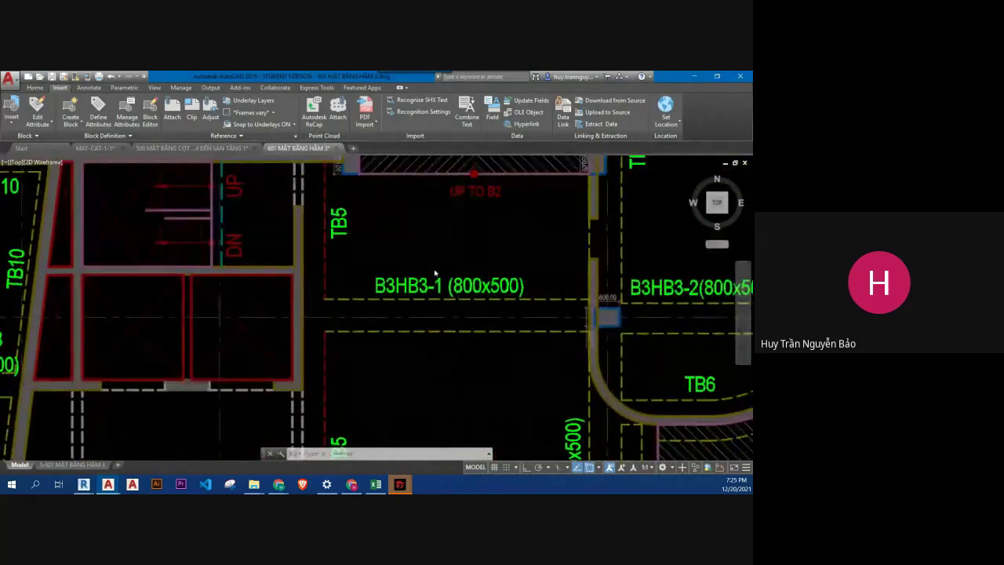
{"action": "scroll", "coordinate": [434, 272], "scroll_direction": "down", "scroll_amount": 3}
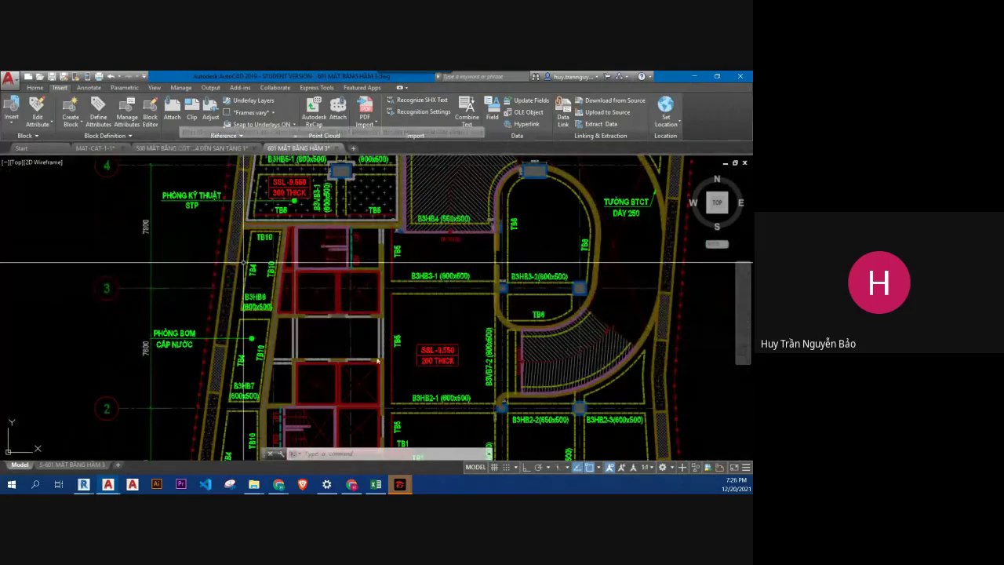
Step: Window-select the SSL -9.550 200 THICK slab note, then clear the selection
{"action": "left_click", "coordinate": [468, 373]}
{"action": "left_click", "coordinate": [422, 338]}
{"action": "scroll", "coordinate": [439, 349], "scroll_direction": "up", "scroll_amount": 5}
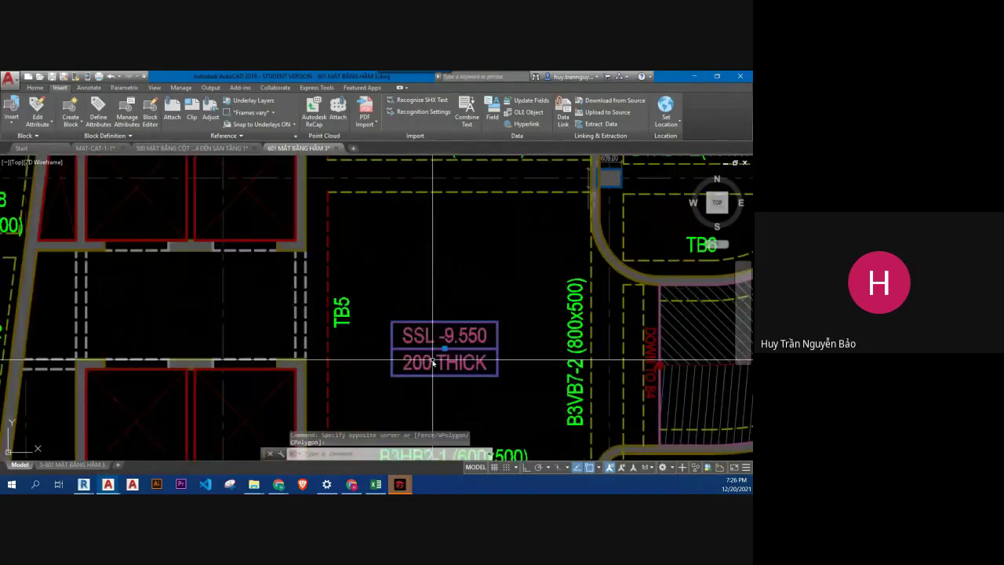
{"action": "scroll", "coordinate": [443, 357], "scroll_direction": "down", "scroll_amount": 4}
{"action": "key", "text": "Escape"}
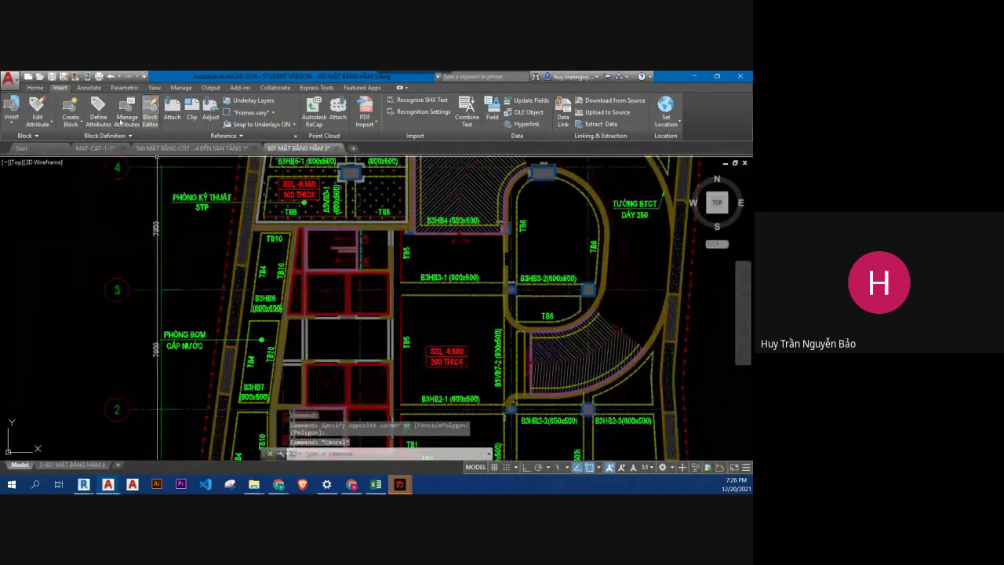
{"action": "left_click", "coordinate": [83, 485]}
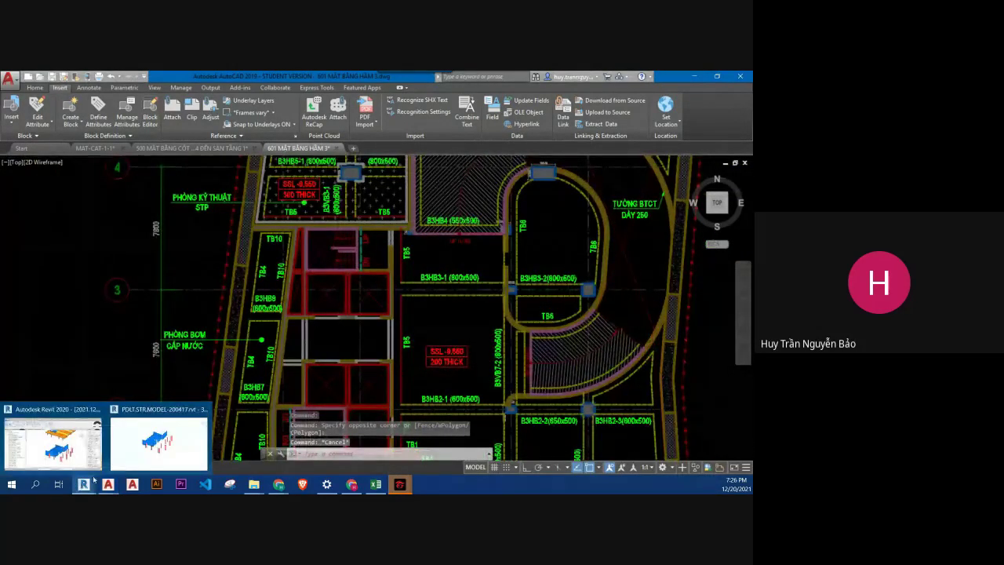
Step: Back in Revit, duplicate the BASEMENT 3 structural plan without annotations
{"action": "left_click", "coordinate": [52, 441]}
{"action": "mouse_move", "coordinate": [510, 235]}
{"action": "middle_mouse_down", "text": "shift"}
{"action": "mouse_move", "coordinate": [464, 284]}
{"action": "mouse_move", "coordinate": [475, 273]}
{"action": "middle_mouse_up", "text": "shift"}
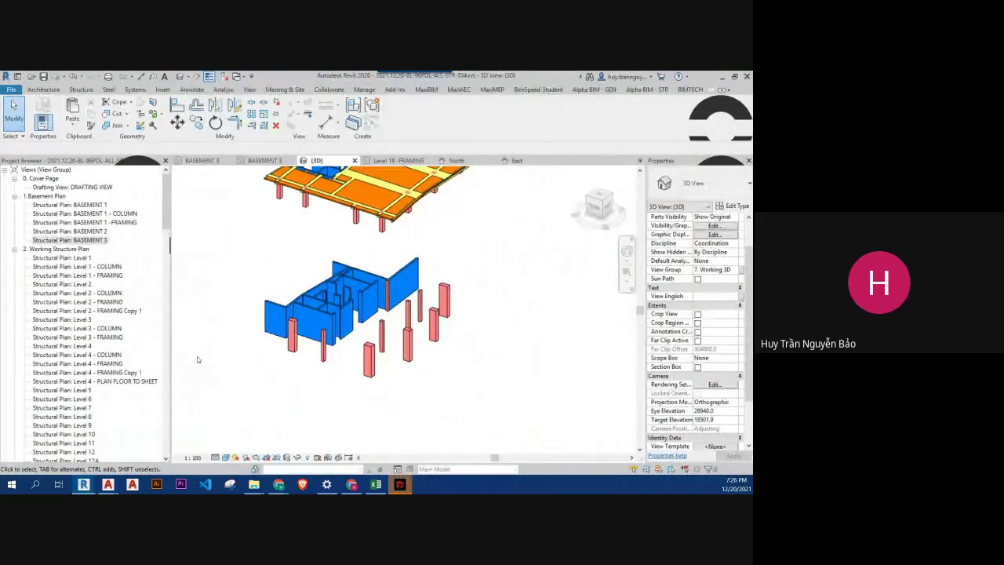
{"action": "double_click", "coordinate": [79, 240]}
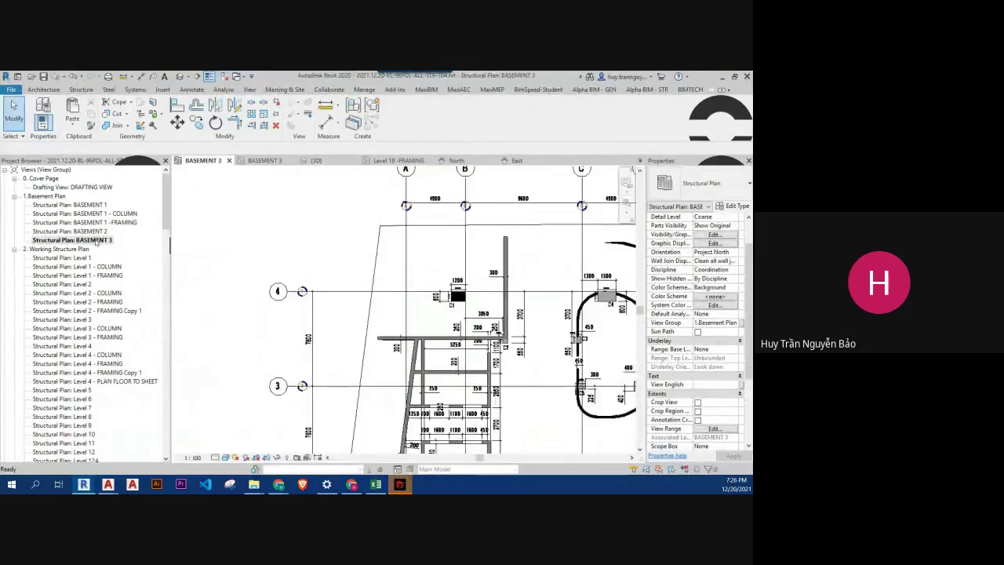
{"action": "scroll", "coordinate": [335, 252], "scroll_direction": "up", "scroll_amount": 3}
{"action": "scroll", "coordinate": [334, 254], "scroll_direction": "down", "scroll_amount": 3}
{"action": "right_click", "coordinate": [86, 240]}
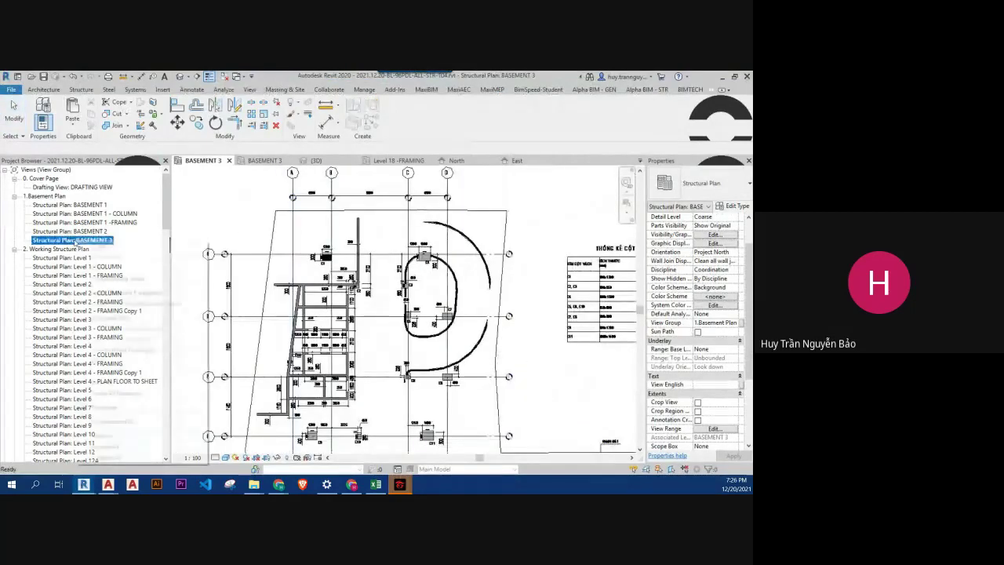
{"action": "left_click", "coordinate": [231, 317]}
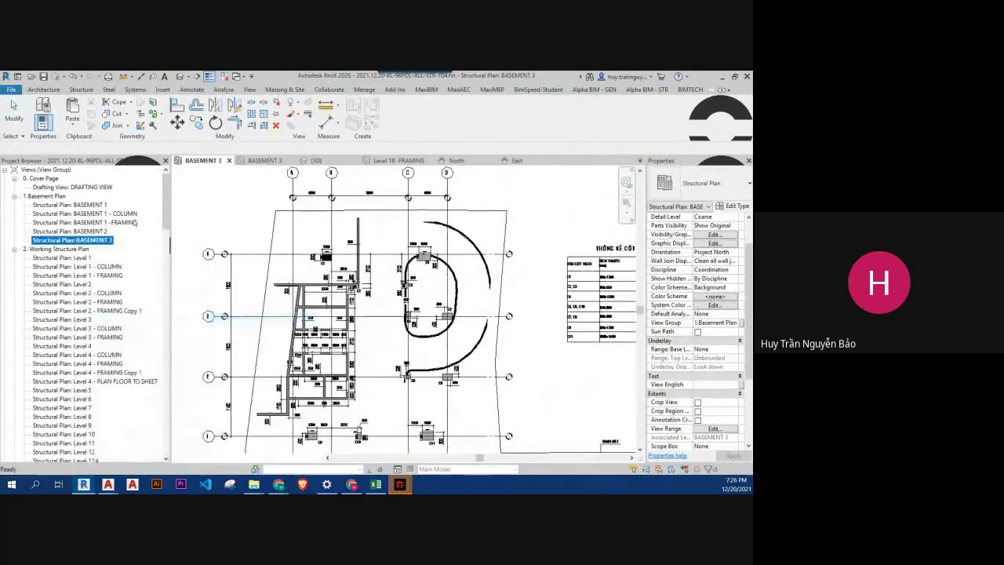
Step: Rename BASEMENT 3 Copy 1 to 'BASEMENT 3 - MẶT BẰNG DẦM SÀN'
{"action": "left_click", "coordinate": [95, 249]}
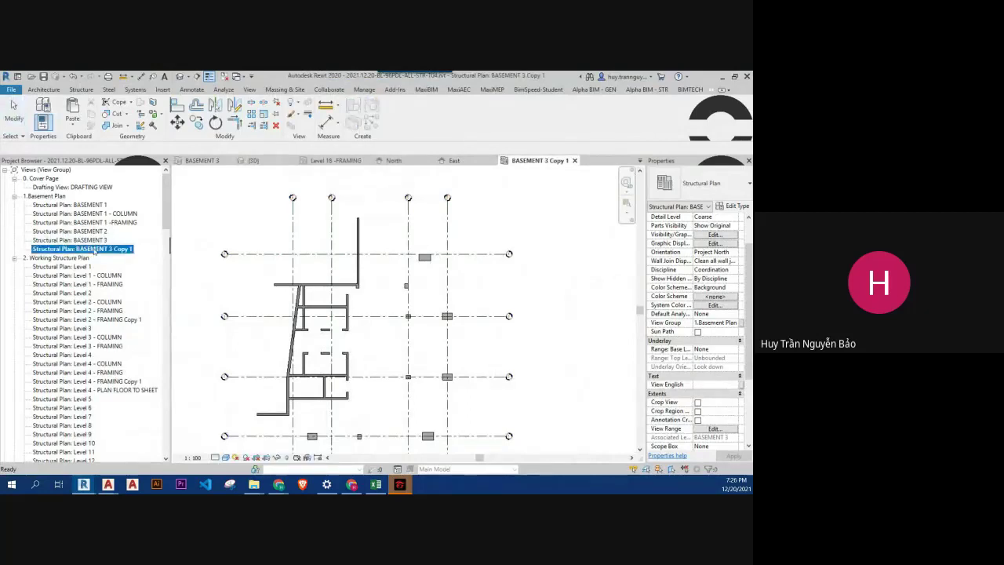
{"action": "left_click", "coordinate": [94, 249]}
{"action": "type", "text": "BASEMENT 3 - MẶT BẰNG DẦM SÀN"}
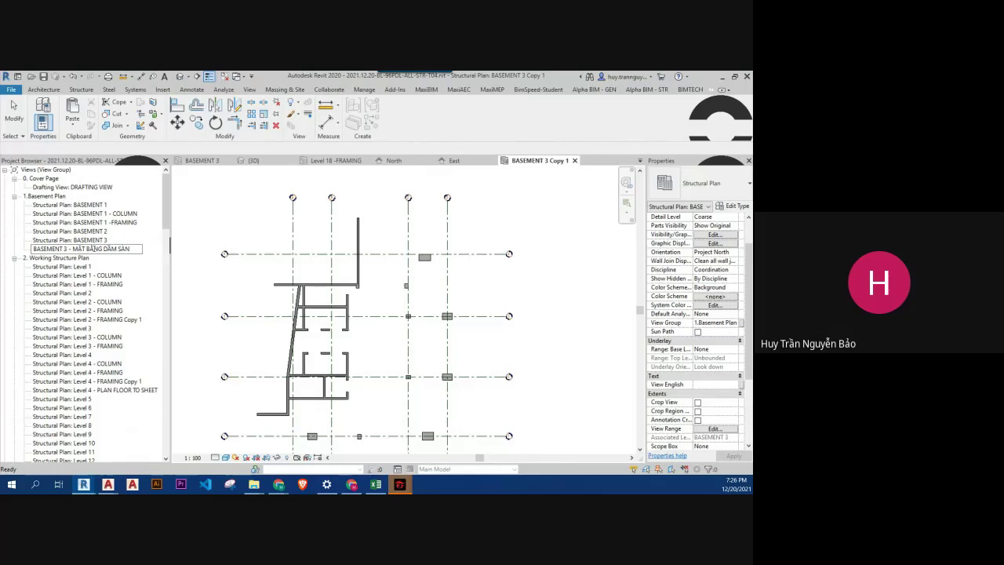
{"action": "key", "text": "Return"}
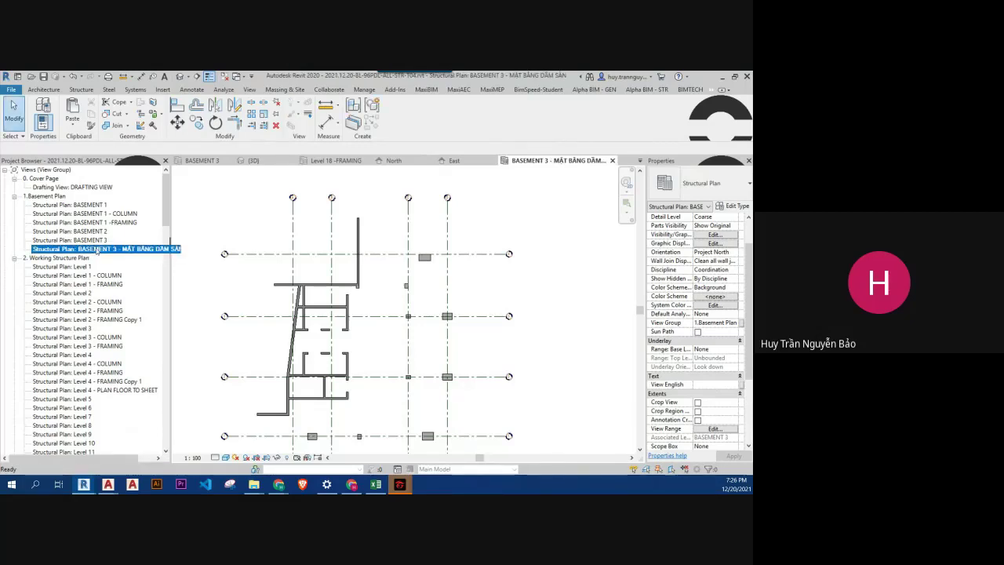
{"action": "left_click", "coordinate": [164, 90]}
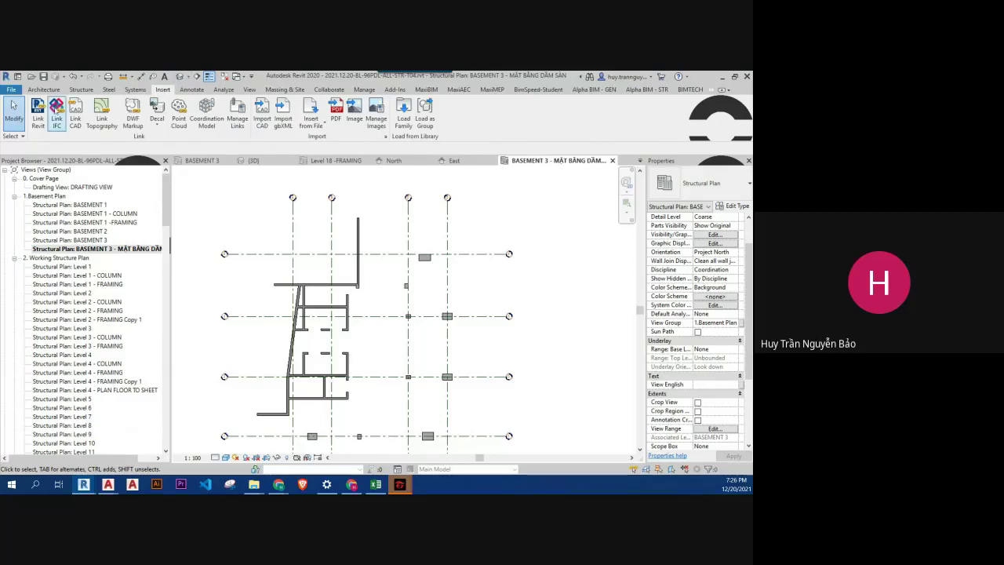
Step: Start Import CAD and browse via 11.TEACH and BFS to the 01.INPUT\CAD folder
{"action": "left_click", "coordinate": [266, 114]}
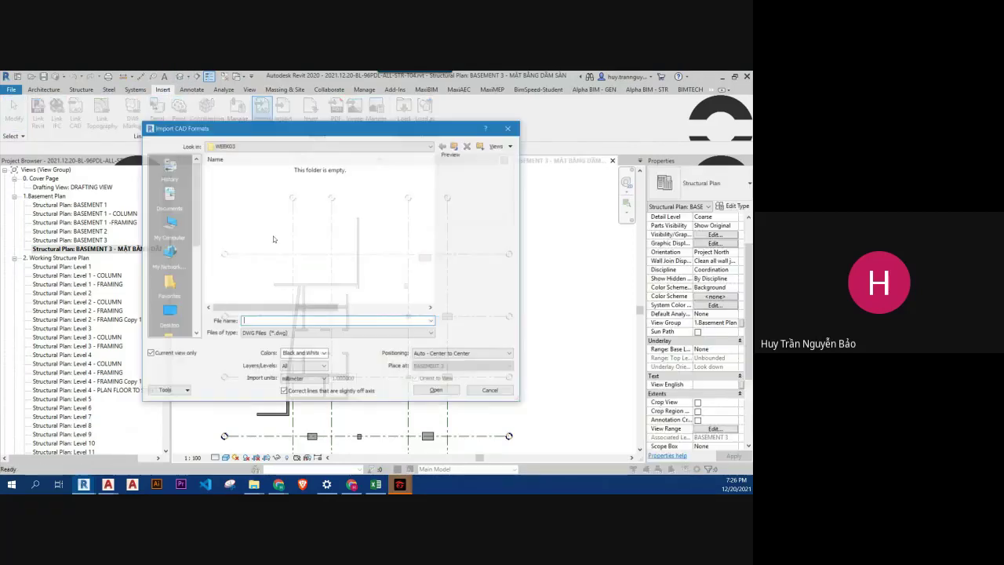
{"action": "left_click", "coordinate": [454, 146]}
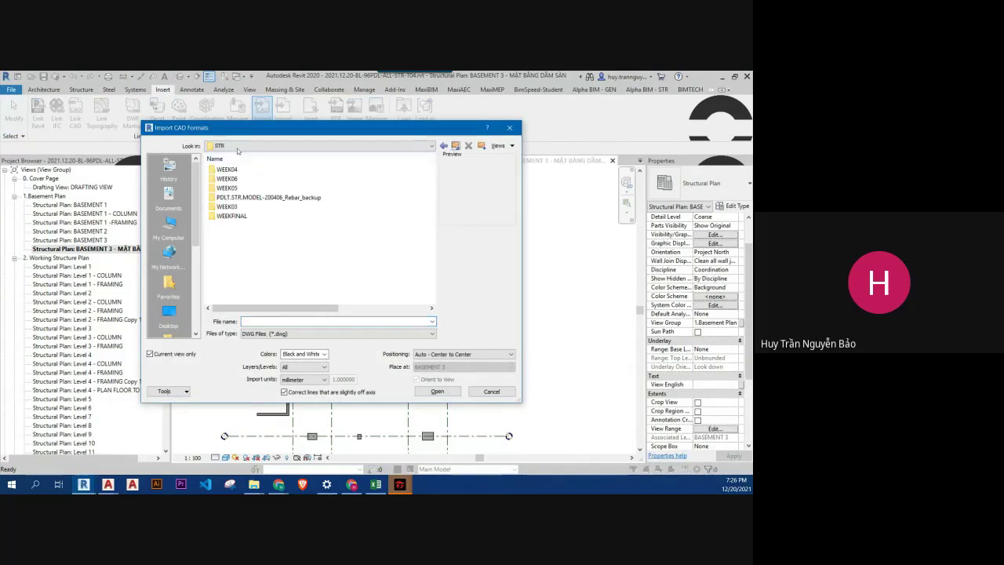
{"action": "left_click", "coordinate": [259, 146]}
{"action": "left_click", "coordinate": [255, 187]}
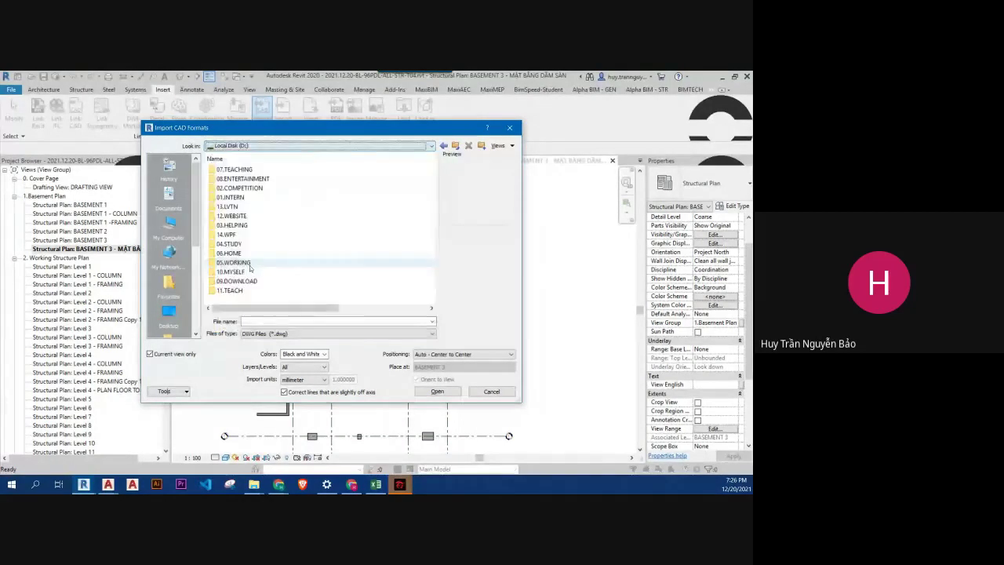
{"action": "double_click", "coordinate": [236, 294]}
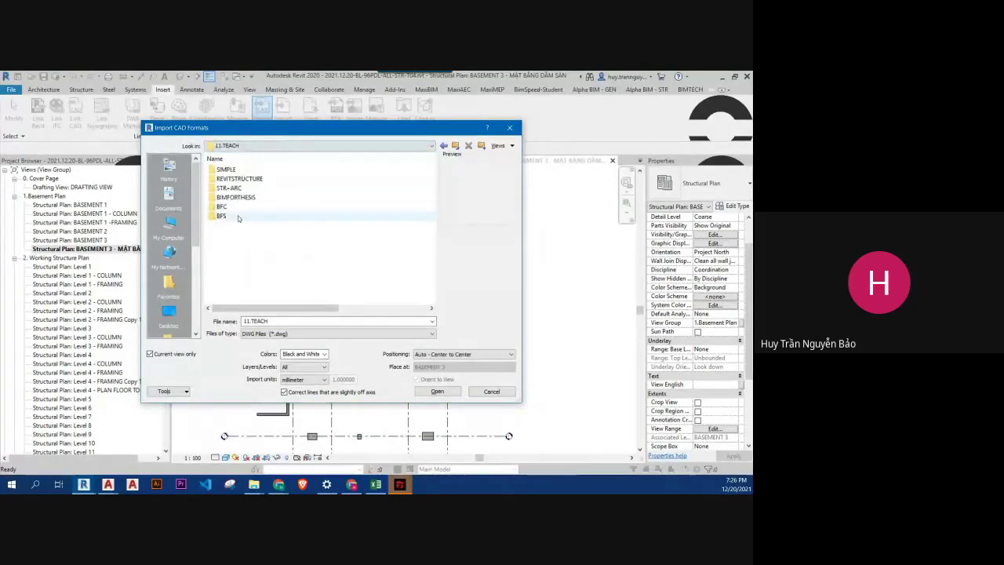
{"action": "double_click", "coordinate": [237, 216]}
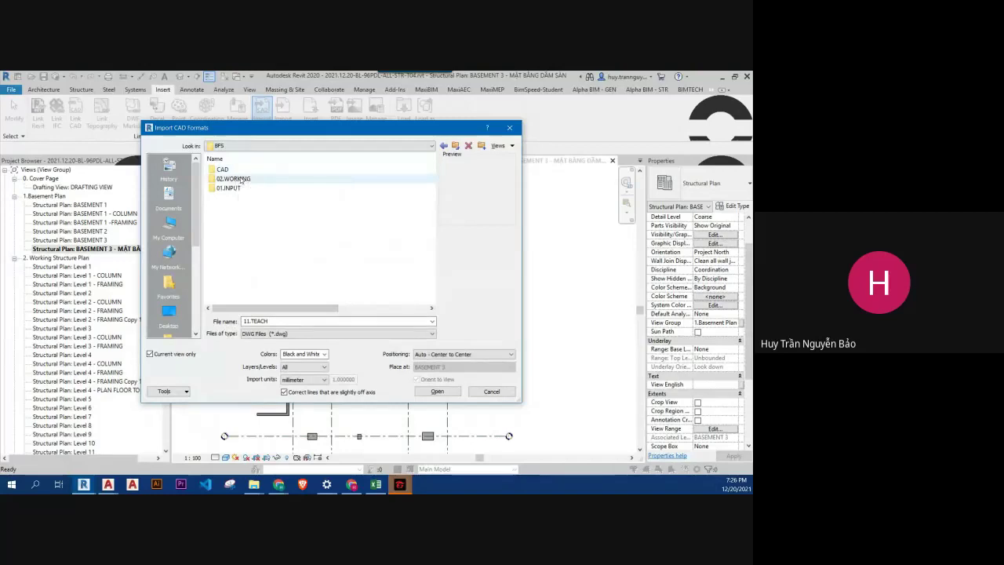
{"action": "double_click", "coordinate": [236, 179]}
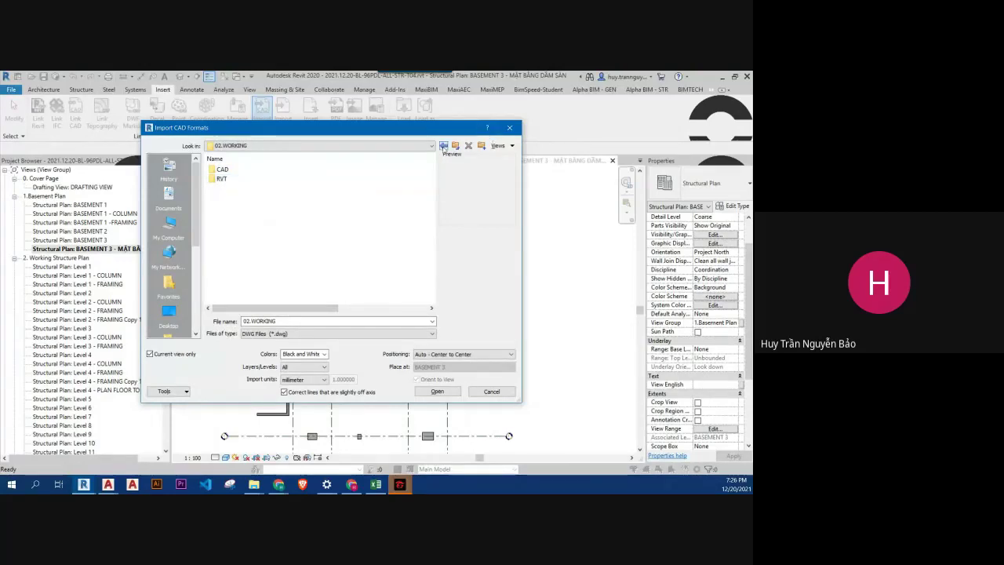
{"action": "key", "text": "BackSpace"}
{"action": "double_click", "coordinate": [244, 188]}
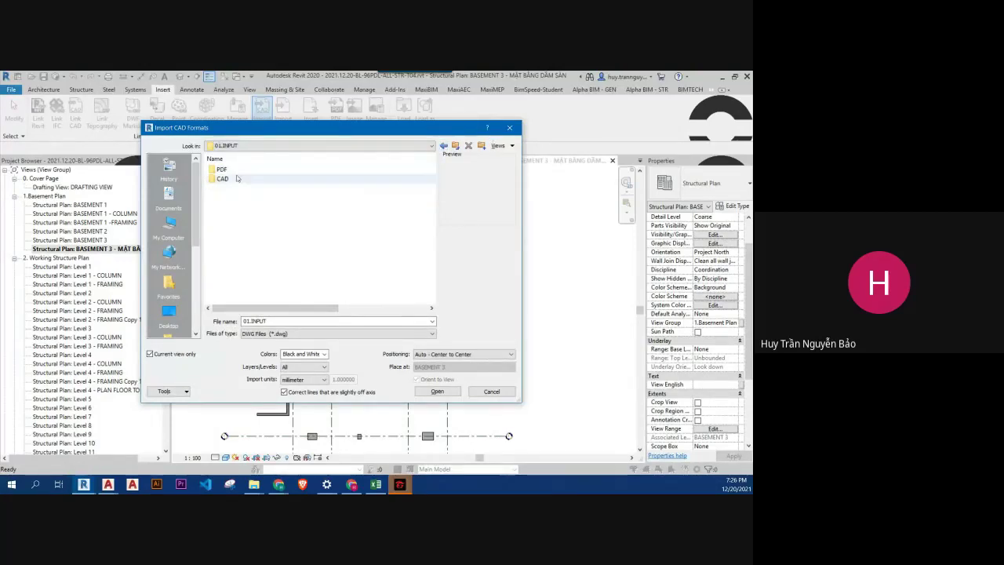
{"action": "double_click", "coordinate": [232, 181]}
Step: Import 601 MẶT BẰNG HẦM 3.dwg from the CAD\STR\Sheet Dwg folder
{"action": "double_click", "coordinate": [235, 170]}
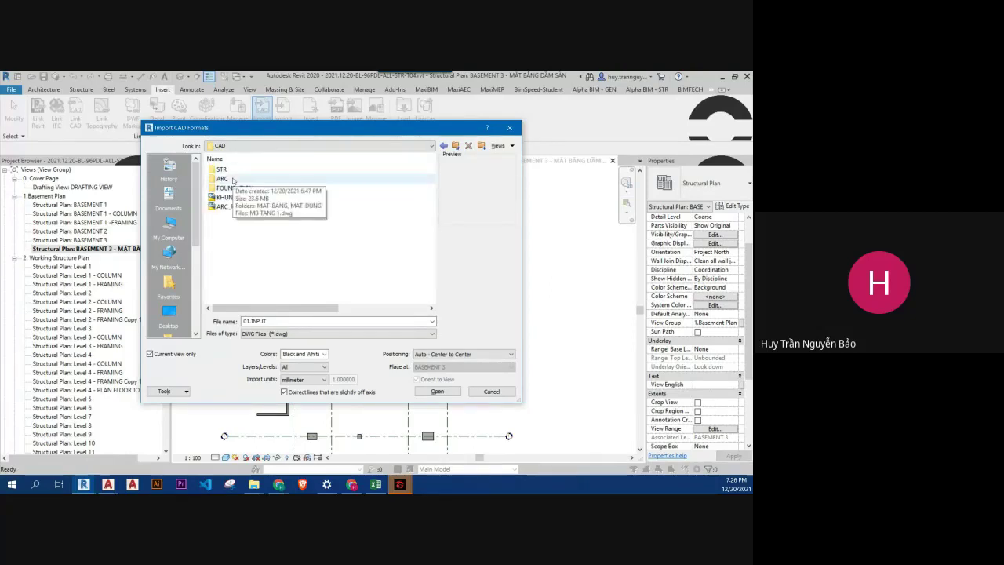
{"action": "double_click", "coordinate": [231, 170]}
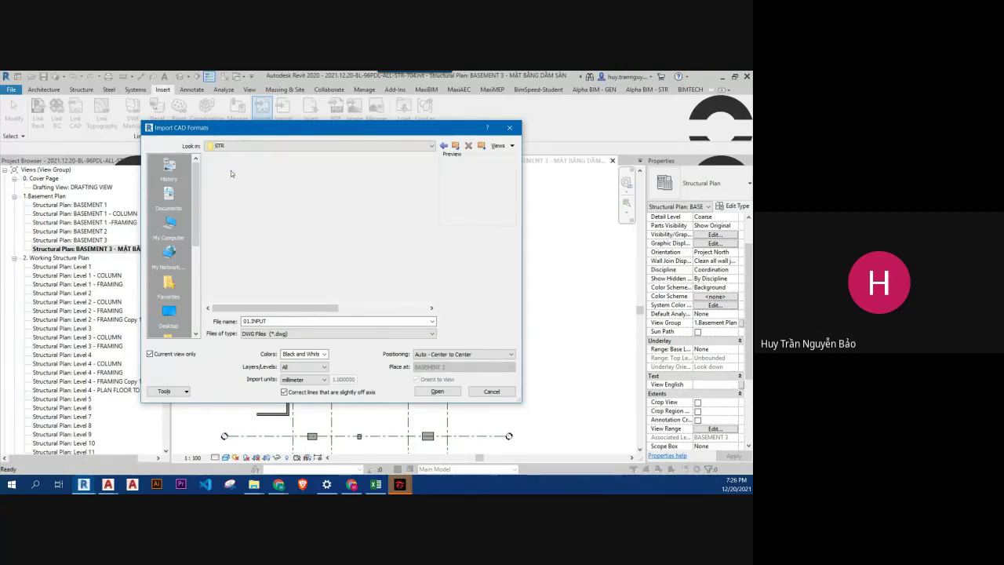
{"action": "double_click", "coordinate": [229, 180]}
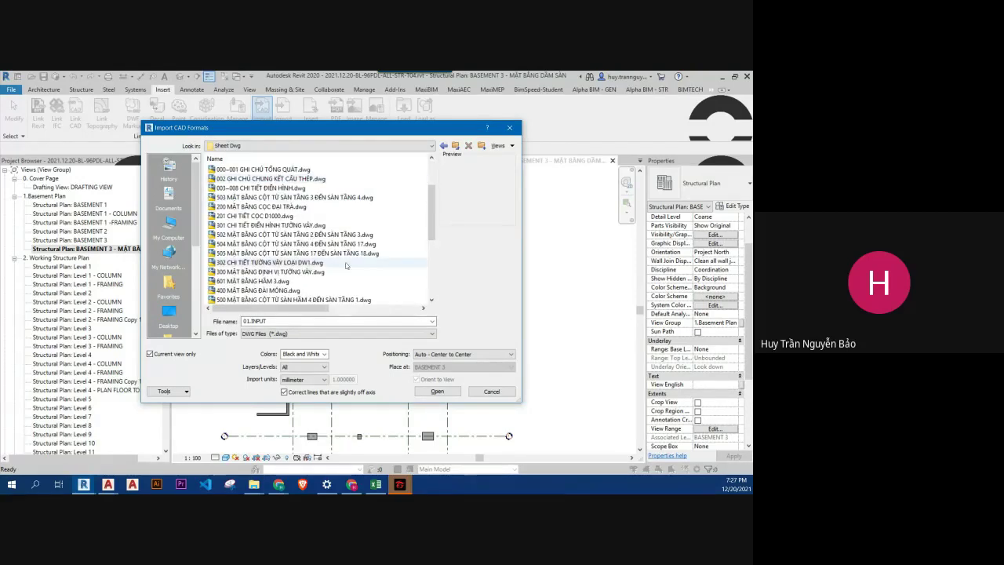
{"action": "left_click", "coordinate": [311, 282]}
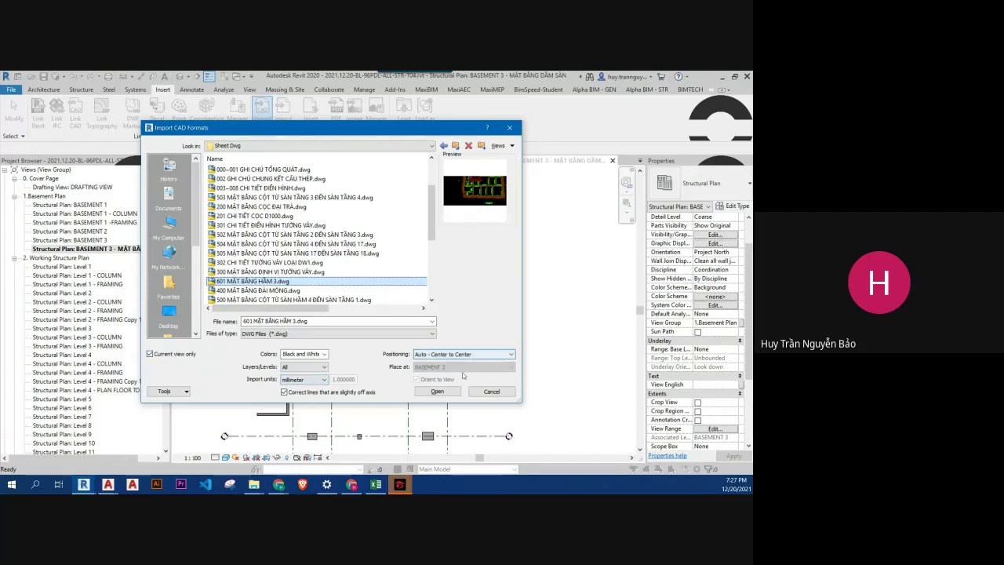
{"action": "left_click", "coordinate": [444, 392]}
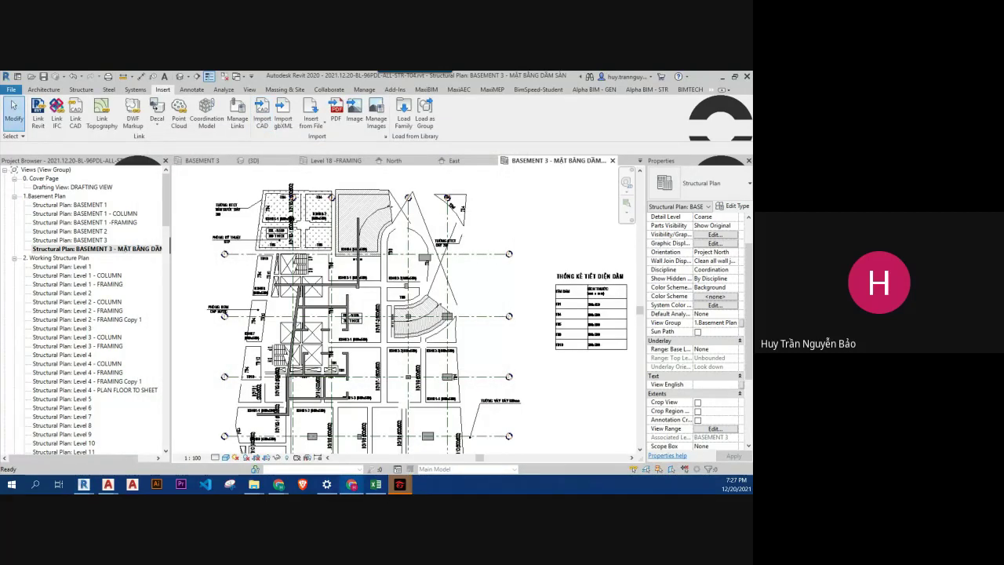
Step: Drag the imported Basement 3 drawing to the right over the column grids
{"action": "left_click", "coordinate": [408, 392]}
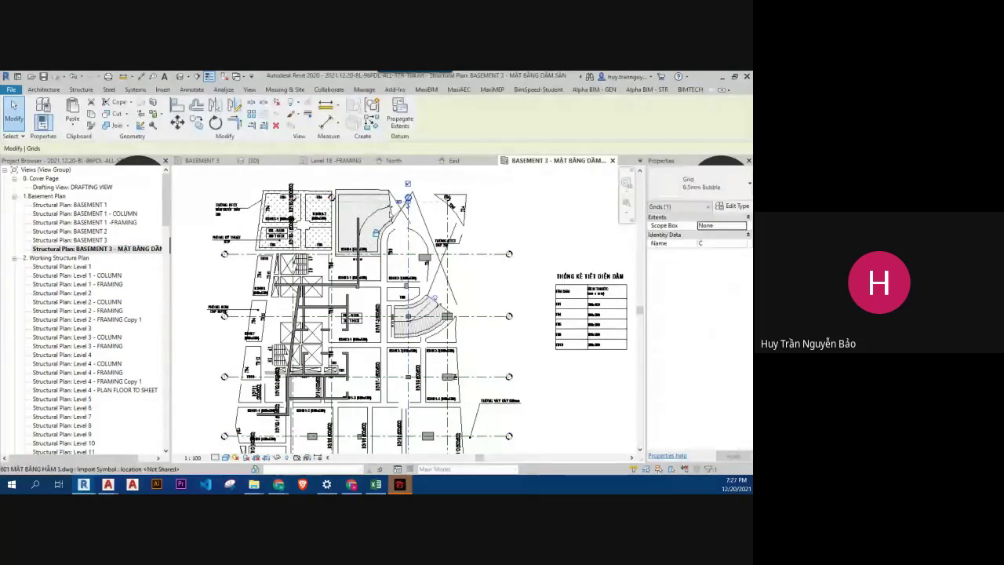
{"action": "left_click", "coordinate": [369, 223]}
{"action": "left_click", "coordinate": [369, 223]}
{"action": "middle_click_drag", "start_coordinate": [387, 218], "coordinate": [320, 263]}
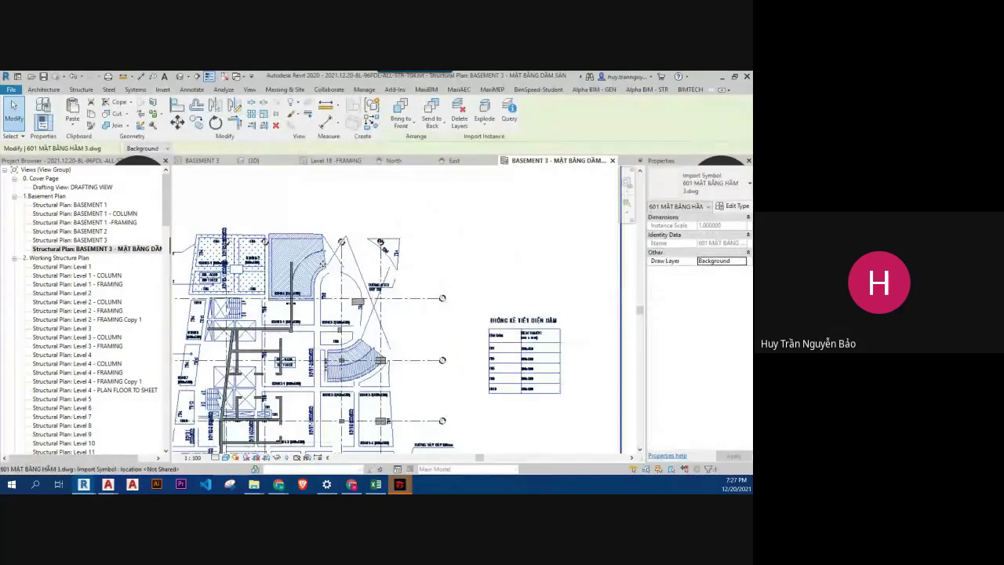
{"action": "scroll", "coordinate": [306, 258], "scroll_direction": "down", "scroll_amount": 4}
{"action": "left_click_drag", "start_coordinate": [302, 251], "coordinate": [517, 243]}
{"action": "scroll", "coordinate": [418, 251], "scroll_direction": "down", "scroll_amount": 1}
{"action": "key", "text": "Escape"}
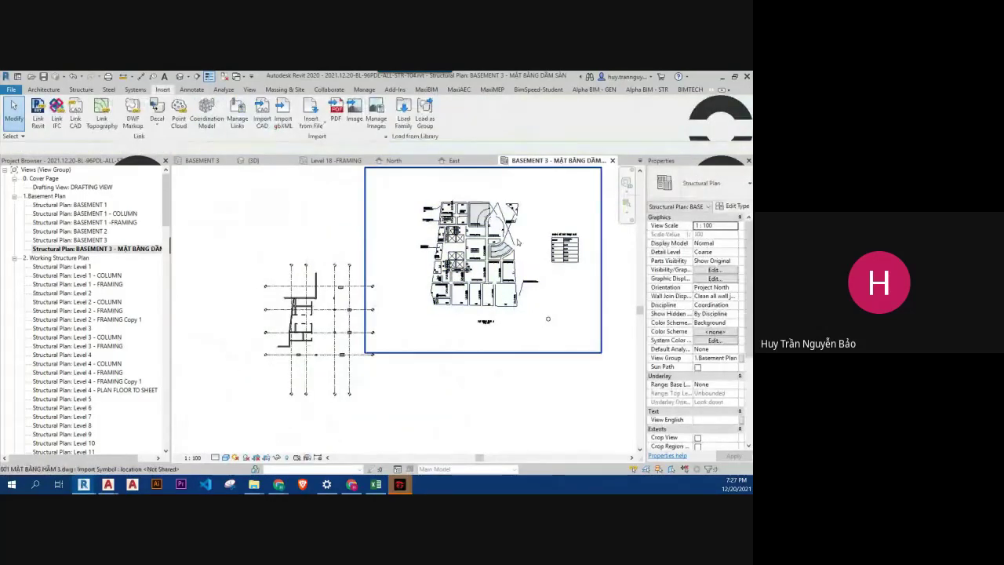
Step: Start the Align tool with AL, then cancel it
{"action": "scroll", "coordinate": [517, 242], "scroll_direction": "up", "scroll_amount": 3}
{"action": "scroll", "coordinate": [315, 302], "scroll_direction": "down", "scroll_amount": 3}
{"action": "scroll", "coordinate": [315, 303], "scroll_direction": "up", "scroll_amount": 1}
{"action": "key", "text": "a"}
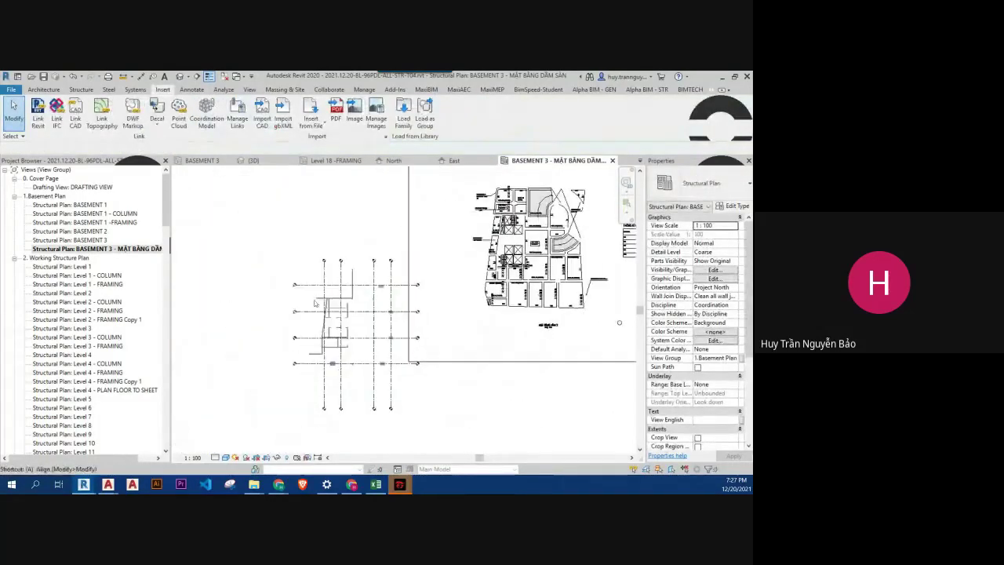
{"action": "key", "text": "l"}
{"action": "key", "text": "Escape"}
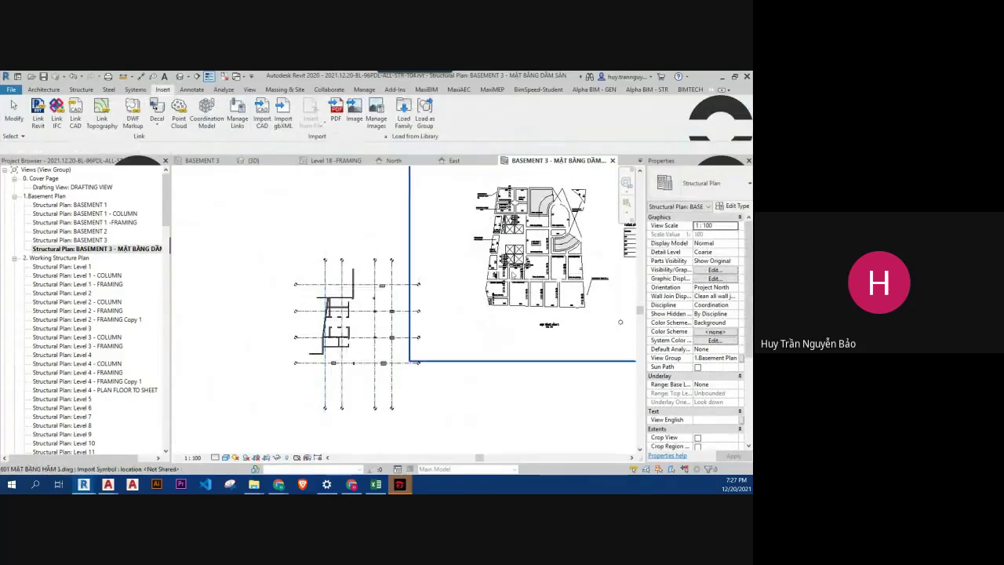
Step: Move the CAD drawing further right so it sits clear of the column grids
{"action": "scroll", "coordinate": [439, 314], "scroll_direction": "down", "scroll_amount": 2}
{"action": "scroll", "coordinate": [459, 356], "scroll_direction": "down", "scroll_amount": 1}
{"action": "scroll", "coordinate": [459, 356], "scroll_direction": "down", "scroll_amount": 1}
{"action": "scroll", "coordinate": [459, 356], "scroll_direction": "up", "scroll_amount": 2}
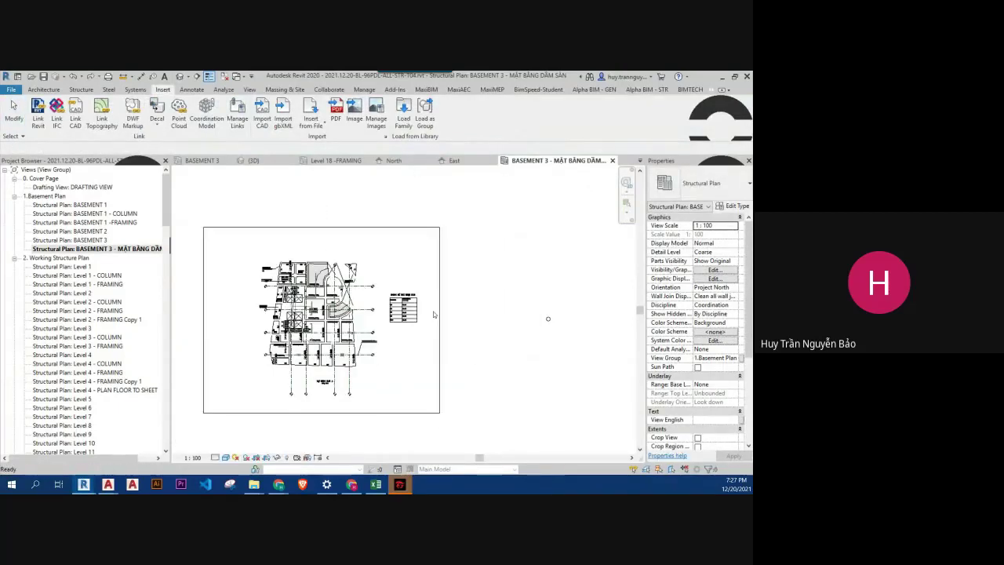
{"action": "scroll", "coordinate": [314, 360], "scroll_direction": "up", "scroll_amount": 2}
{"action": "scroll", "coordinate": [306, 364], "scroll_direction": "up", "scroll_amount": 1}
{"action": "scroll", "coordinate": [305, 363], "scroll_direction": "up", "scroll_amount": 1}
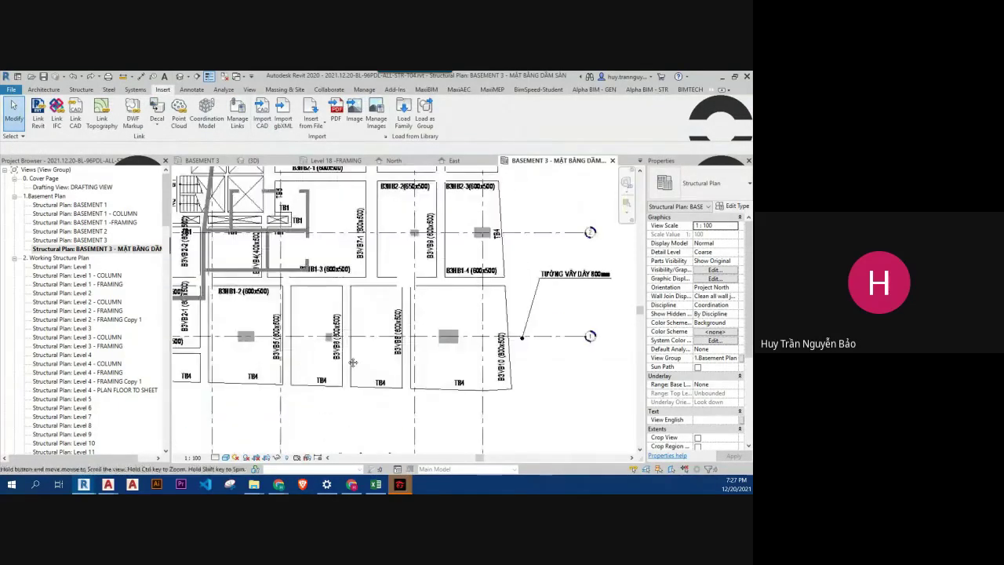
{"action": "middle_click_drag", "start_coordinate": [305, 363], "coordinate": [471, 329]}
{"action": "scroll", "coordinate": [470, 330], "scroll_direction": "down", "scroll_amount": 1}
{"action": "scroll", "coordinate": [595, 335], "scroll_direction": "down", "scroll_amount": 1}
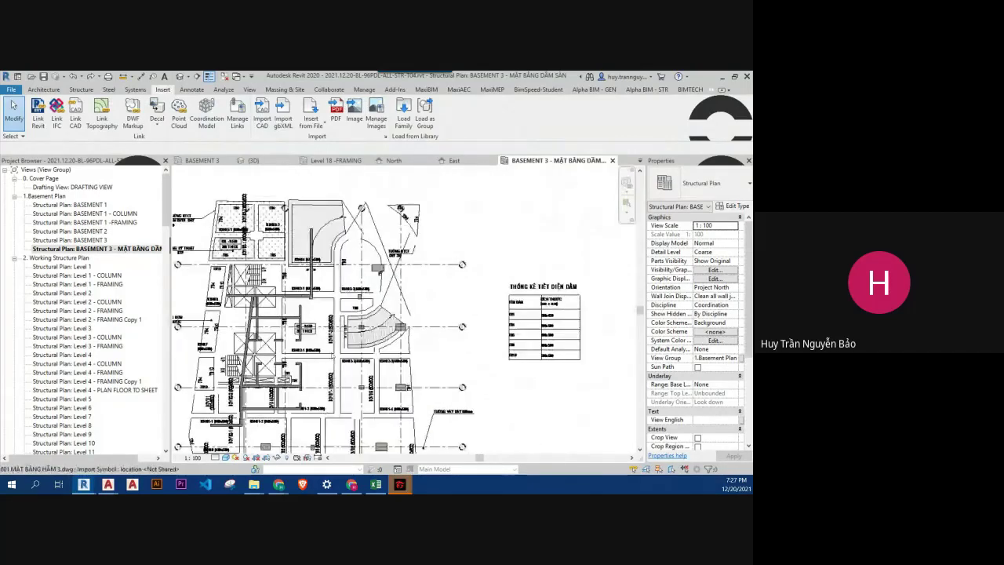
{"action": "scroll", "coordinate": [595, 335], "scroll_direction": "down", "scroll_amount": 1}
{"action": "scroll", "coordinate": [594, 335], "scroll_direction": "down", "scroll_amount": 1}
{"action": "left_click", "coordinate": [329, 296]}
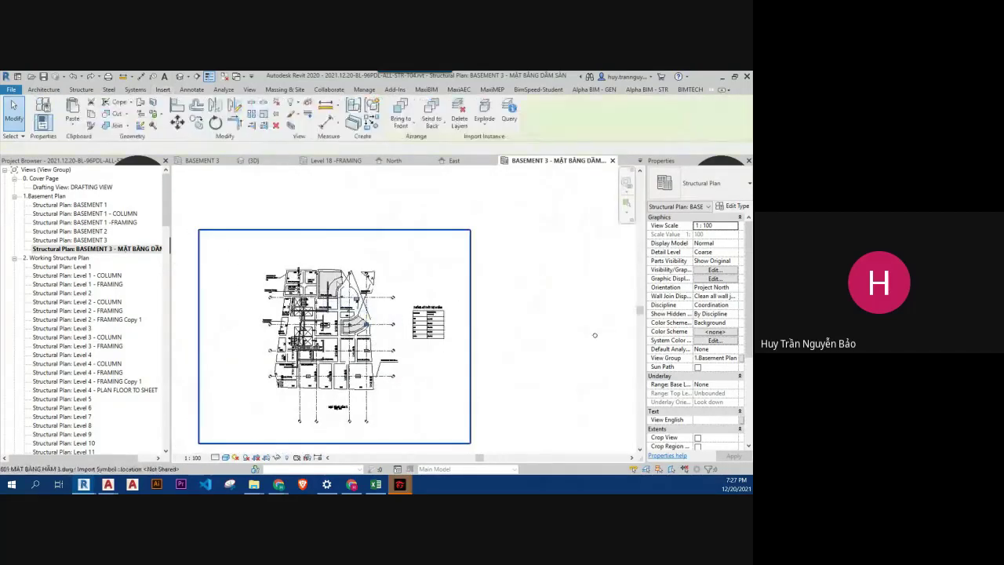
{"action": "left_click_drag", "start_coordinate": [329, 297], "coordinate": [551, 259]}
{"action": "key", "text": "Escape"}
Step: Zoom around the plan to check the drawing's new position beside the grids
{"action": "scroll", "coordinate": [549, 262], "scroll_direction": "up", "scroll_amount": 4}
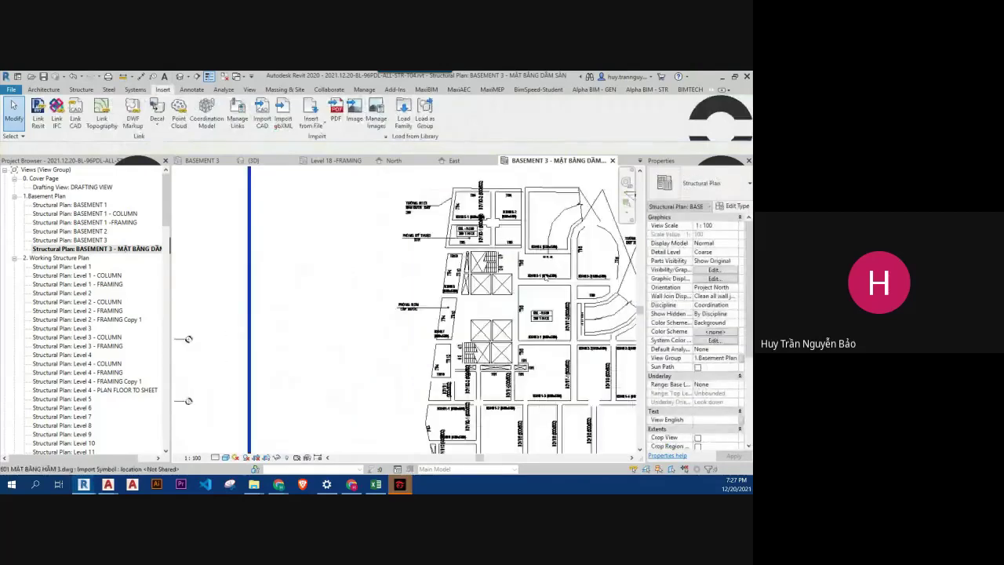
{"action": "scroll", "coordinate": [541, 283], "scroll_direction": "up", "scroll_amount": 2}
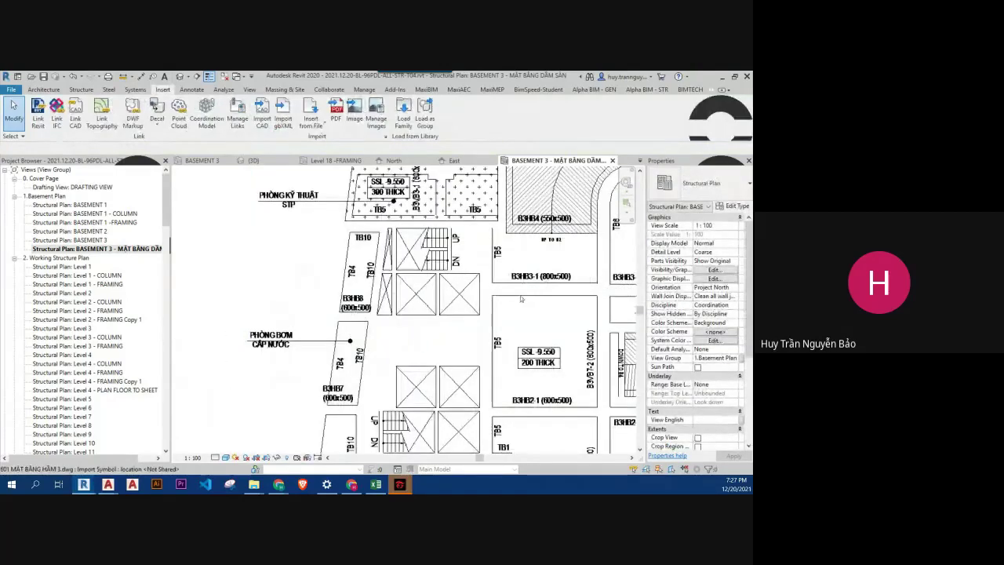
{"action": "scroll", "coordinate": [520, 299], "scroll_direction": "down", "scroll_amount": 2}
{"action": "scroll", "coordinate": [520, 299], "scroll_direction": "down", "scroll_amount": 2}
{"action": "scroll", "coordinate": [520, 299], "scroll_direction": "down", "scroll_amount": 1}
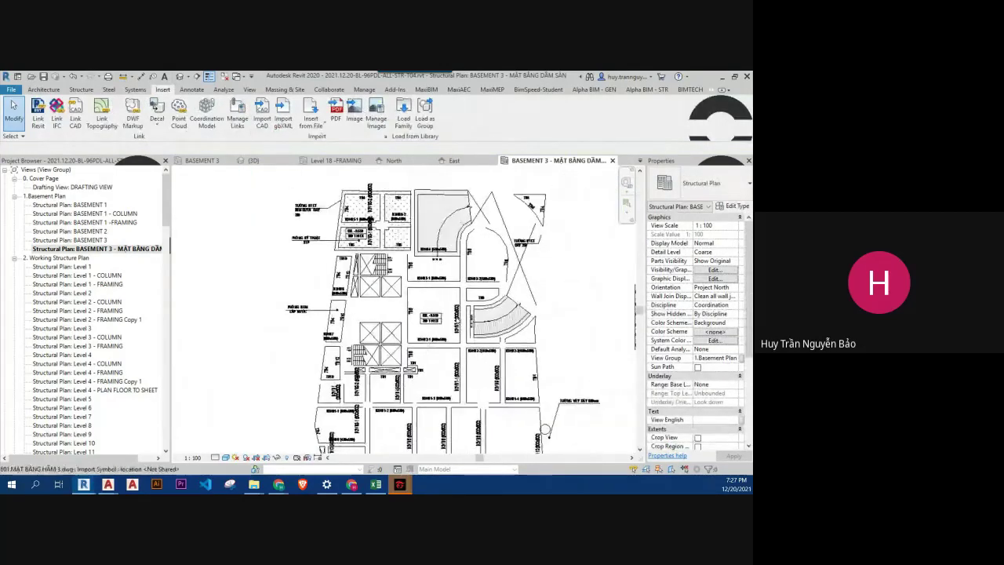
{"action": "scroll", "coordinate": [459, 319], "scroll_direction": "up", "scroll_amount": 1}
{"action": "scroll", "coordinate": [439, 326], "scroll_direction": "up", "scroll_amount": 1}
{"action": "scroll", "coordinate": [430, 328], "scroll_direction": "up", "scroll_amount": 1}
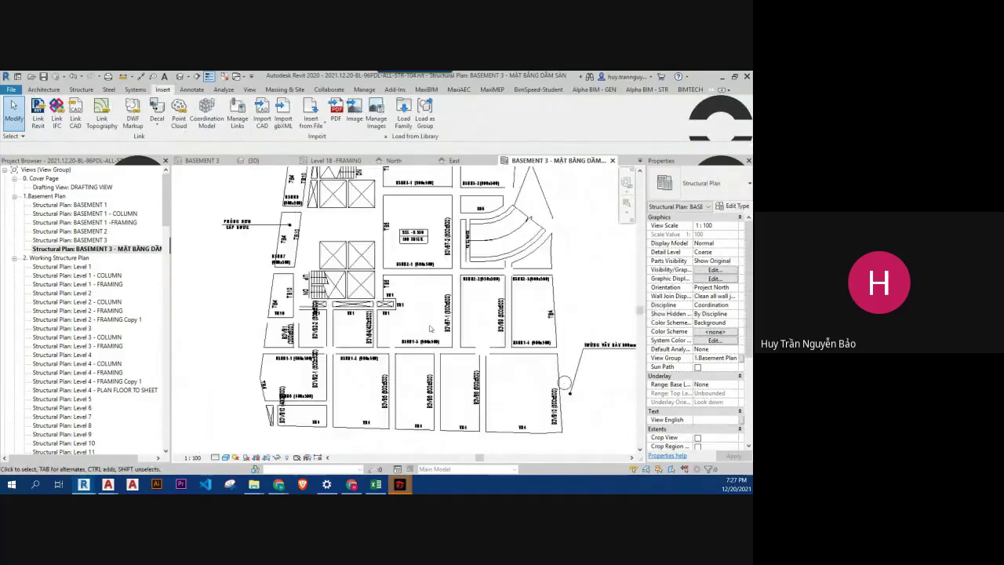
{"action": "scroll", "coordinate": [429, 328], "scroll_direction": "up", "scroll_amount": 3}
{"action": "scroll", "coordinate": [482, 328], "scroll_direction": "down", "scroll_amount": 3}
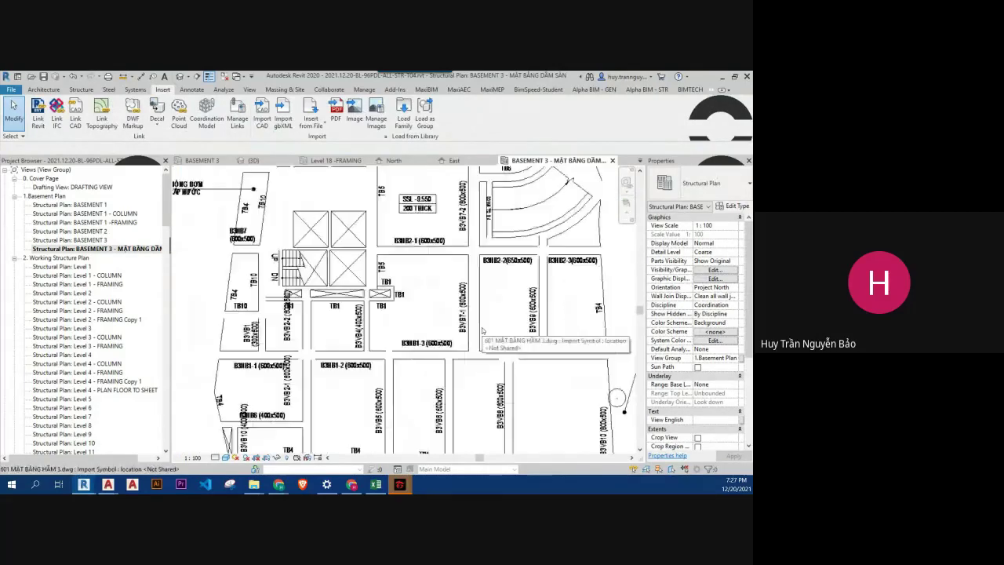
{"action": "scroll", "coordinate": [493, 343], "scroll_direction": "down", "scroll_amount": 1}
{"action": "scroll", "coordinate": [492, 343], "scroll_direction": "down", "scroll_amount": 2}
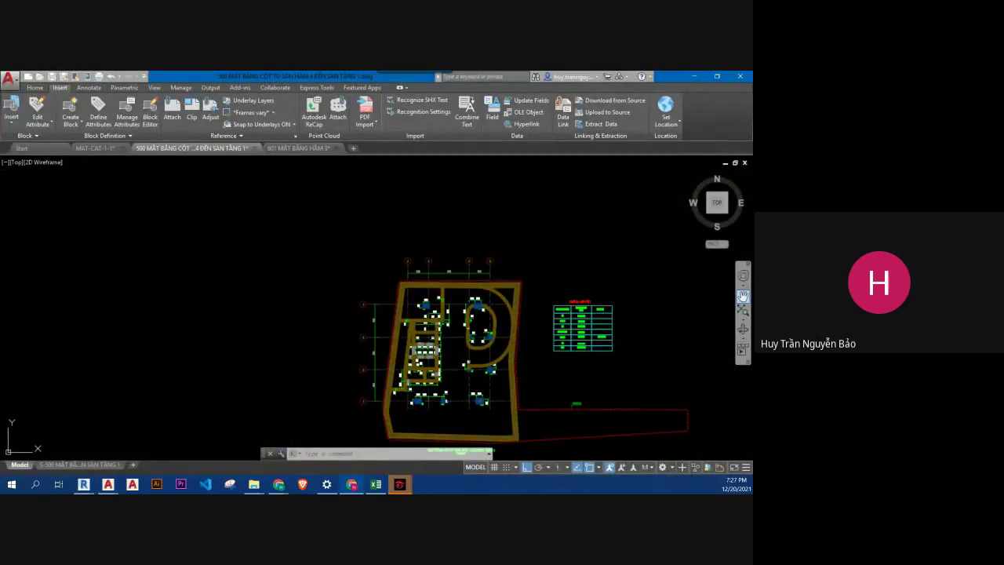
Step: Zoom in on the 500 MẶT BẰNG CỘT plan and its THỐNG KÊ CỘT column schedule
{"action": "scroll", "coordinate": [588, 333], "scroll_direction": "up", "scroll_amount": 2}
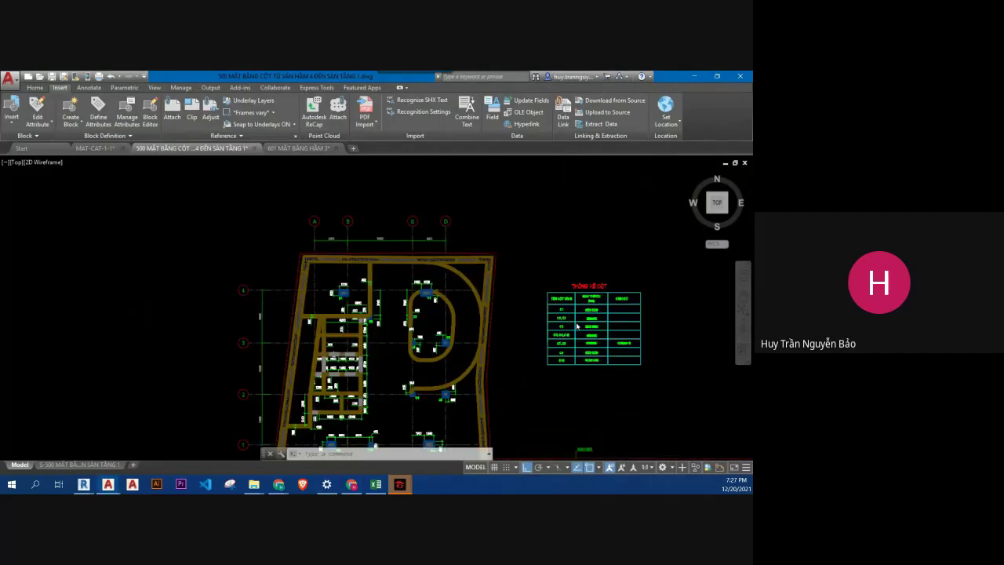
{"action": "scroll", "coordinate": [576, 325], "scroll_direction": "up", "scroll_amount": 2}
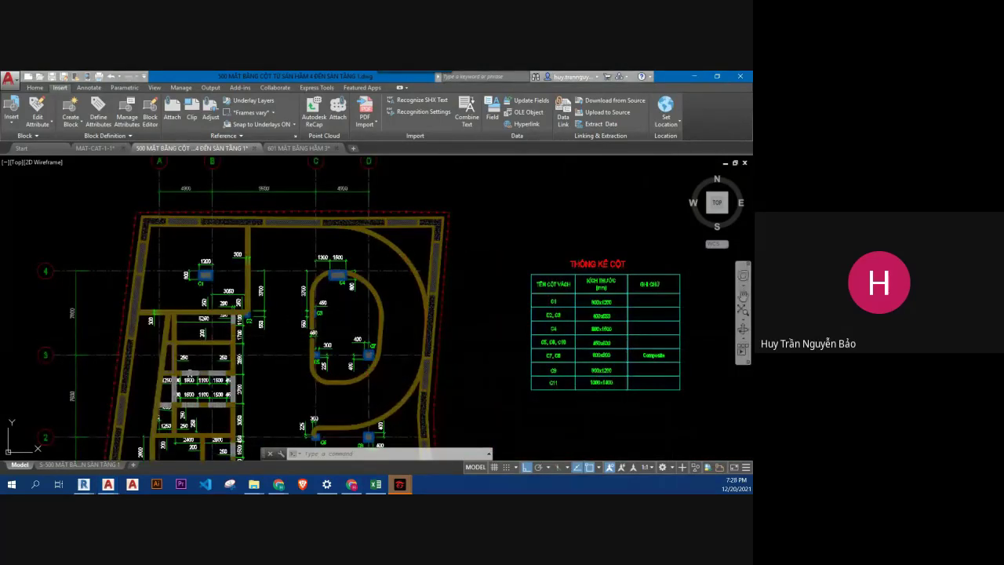
Step: Return to Revit, then select and deselect the imported DWG
{"action": "key", "text": "alt+Tab"}
{"action": "scroll", "coordinate": [451, 316], "scroll_direction": "up", "scroll_amount": 3}
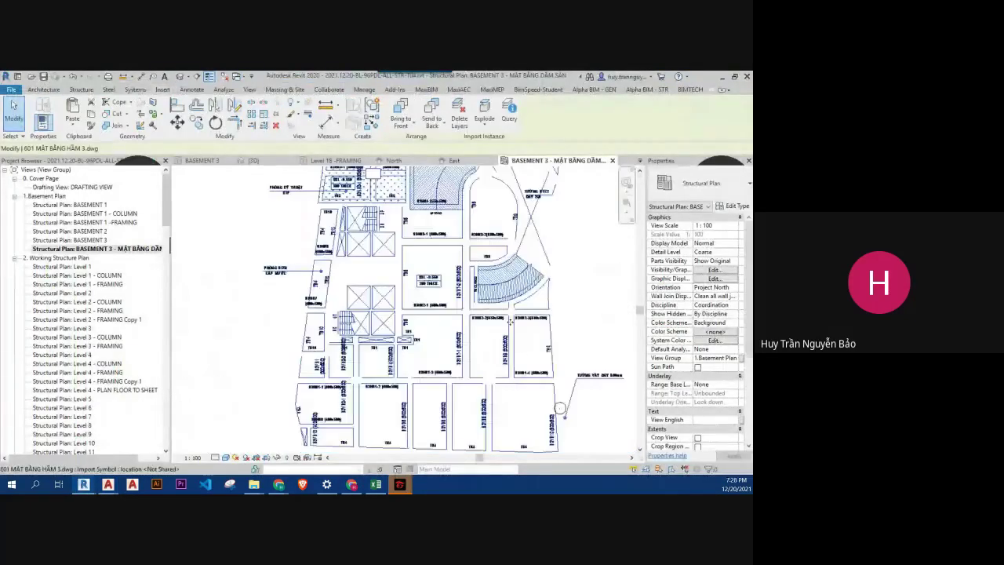
{"action": "scroll", "coordinate": [451, 316], "scroll_direction": "up", "scroll_amount": 2}
{"action": "left_click", "coordinate": [451, 316]}
{"action": "key", "text": "Escape"}
{"action": "scroll", "coordinate": [405, 298], "scroll_direction": "up", "scroll_amount": 2}
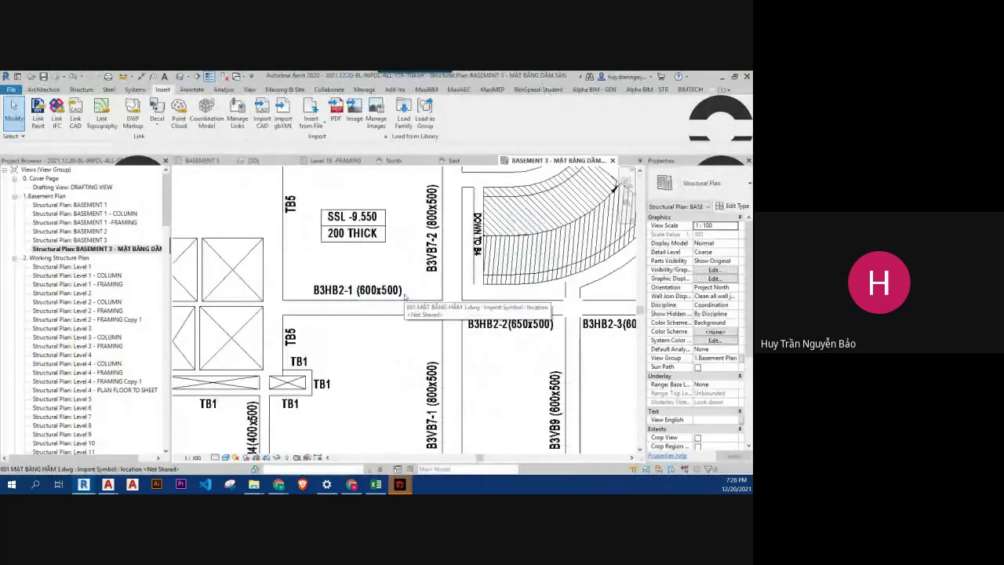
{"action": "scroll", "coordinate": [406, 296], "scroll_direction": "down", "scroll_amount": 4}
{"action": "scroll", "coordinate": [405, 296], "scroll_direction": "down", "scroll_amount": 4}
{"action": "scroll", "coordinate": [405, 297], "scroll_direction": "up", "scroll_amount": 5}
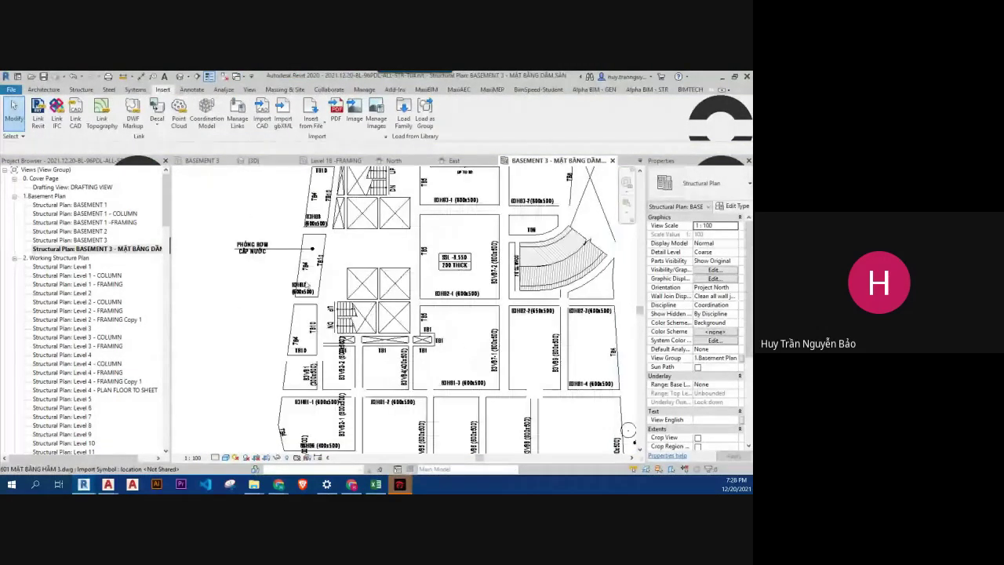
Step: Pan and zoom across the sheet to review the import beside the column grids
{"action": "middle_click_drag", "start_coordinate": [296, 286], "coordinate": [424, 290]}
{"action": "scroll", "coordinate": [316, 289], "scroll_direction": "down", "scroll_amount": 2}
{"action": "scroll", "coordinate": [316, 289], "scroll_direction": "down", "scroll_amount": 2}
{"action": "scroll", "coordinate": [316, 289], "scroll_direction": "down", "scroll_amount": 1}
{"action": "left_click", "coordinate": [435, 306]}
{"action": "scroll", "coordinate": [435, 305], "scroll_direction": "down", "scroll_amount": 2}
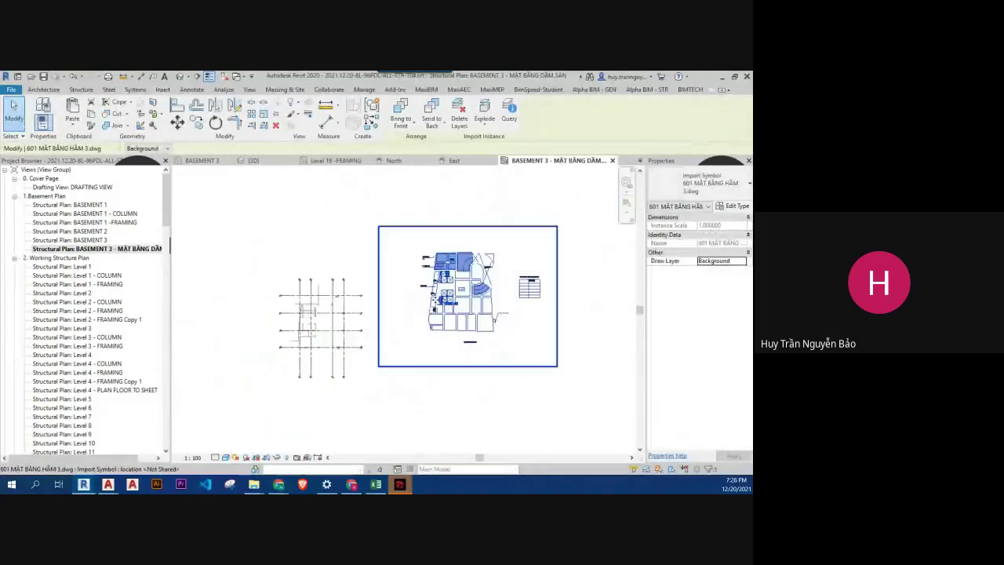
{"action": "key", "text": "Escape"}
{"action": "scroll", "coordinate": [434, 305], "scroll_direction": "up", "scroll_amount": 1}
{"action": "scroll", "coordinate": [421, 353], "scroll_direction": "up", "scroll_amount": 1}
{"action": "scroll", "coordinate": [422, 353], "scroll_direction": "up", "scroll_amount": 2}
{"action": "scroll", "coordinate": [439, 330], "scroll_direction": "up", "scroll_amount": 2}
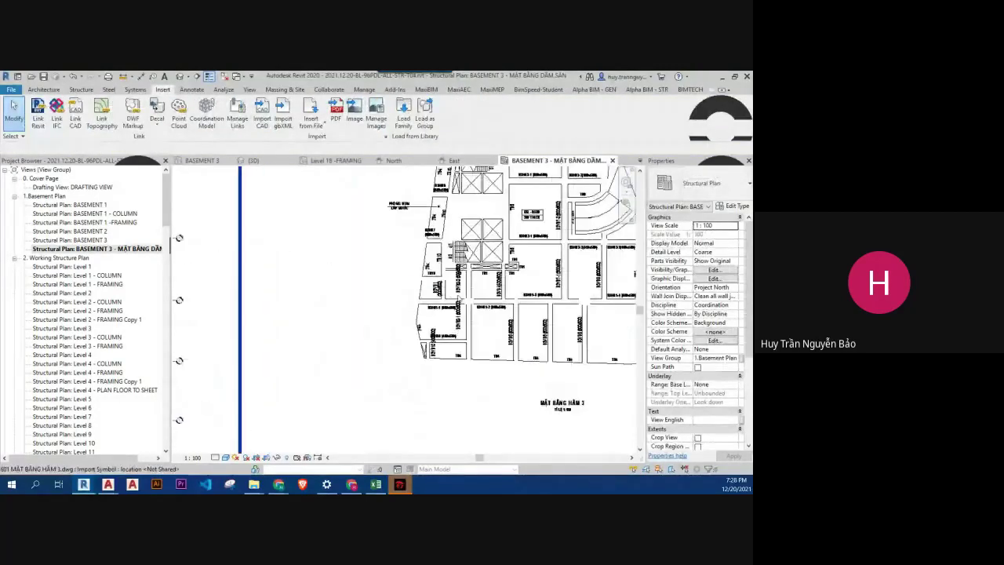
{"action": "scroll", "coordinate": [459, 301], "scroll_direction": "down", "scroll_amount": 1}
{"action": "scroll", "coordinate": [458, 301], "scroll_direction": "down", "scroll_amount": 3}
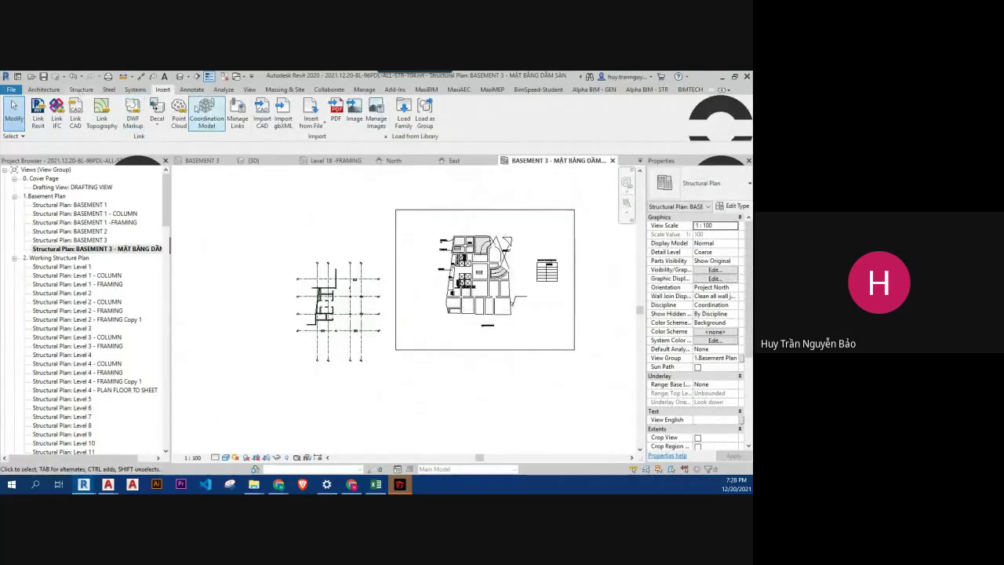
Step: Import 600 MẶT BẰNG HẦM 4.dwg and dismiss the truncated-data warning
{"action": "left_click", "coordinate": [262, 116]}
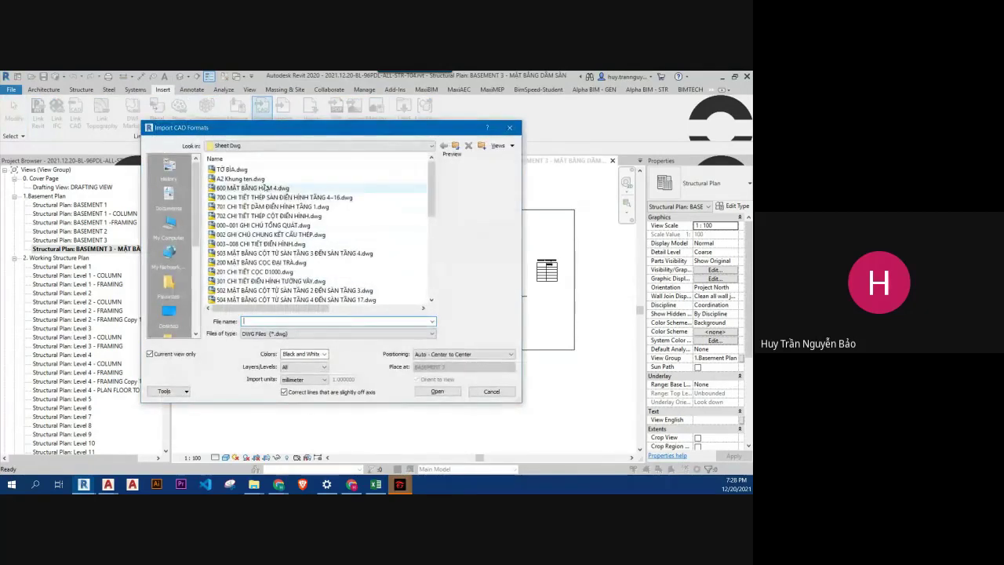
{"action": "left_click", "coordinate": [266, 188]}
{"action": "left_click", "coordinate": [437, 391]}
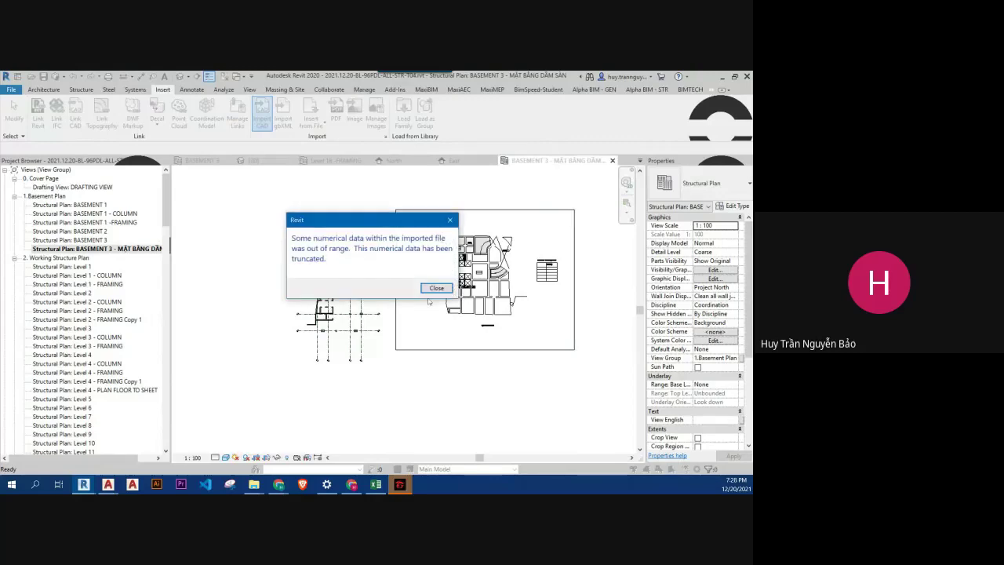
{"action": "left_click", "coordinate": [437, 289]}
Step: Shift the new Basement 4 drawing across the grids
{"action": "scroll", "coordinate": [380, 300], "scroll_direction": "up", "scroll_amount": 2}
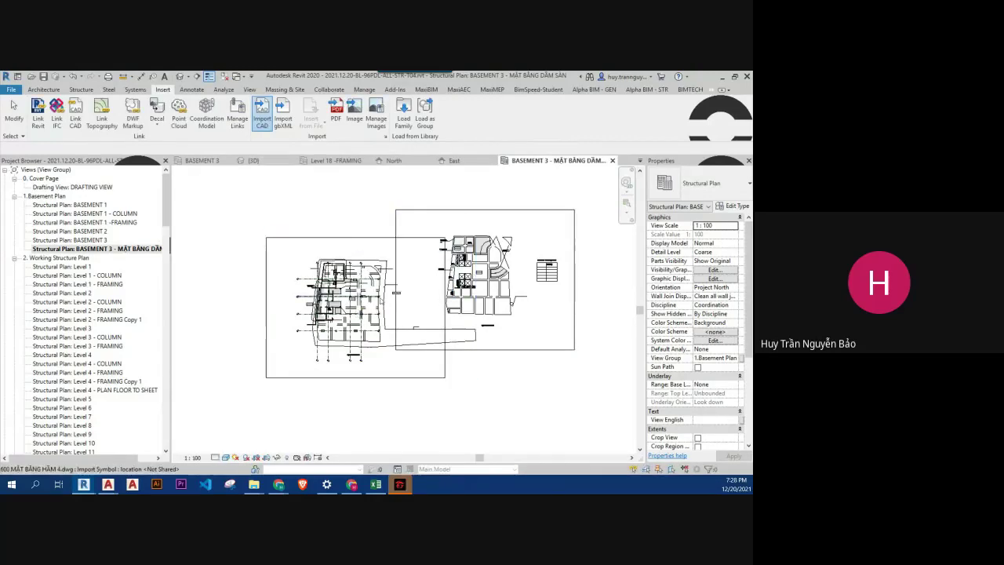
{"action": "scroll", "coordinate": [380, 300], "scroll_direction": "up", "scroll_amount": 2}
{"action": "scroll", "coordinate": [379, 299], "scroll_direction": "up", "scroll_amount": 4}
{"action": "scroll", "coordinate": [385, 275], "scroll_direction": "down", "scroll_amount": 2}
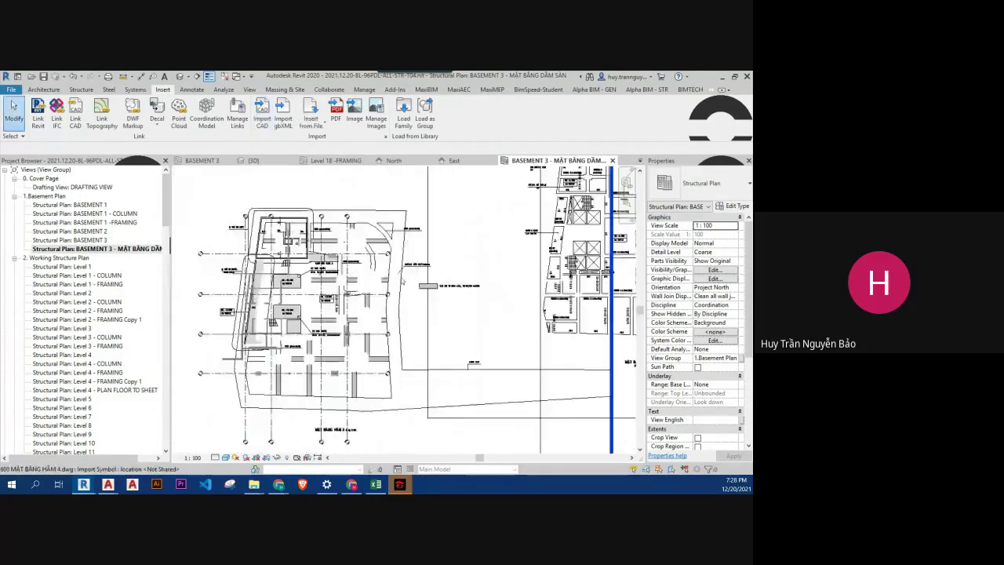
{"action": "scroll", "coordinate": [389, 264], "scroll_direction": "down", "scroll_amount": 2}
{"action": "left_click", "coordinate": [389, 245]}
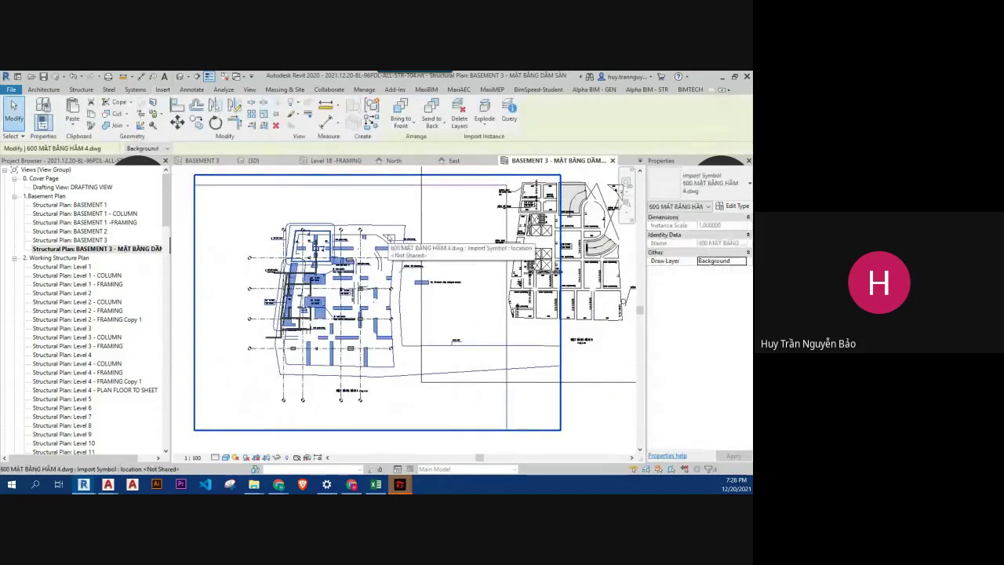
{"action": "left_click_drag", "start_coordinate": [389, 245], "coordinate": [366, 314]}
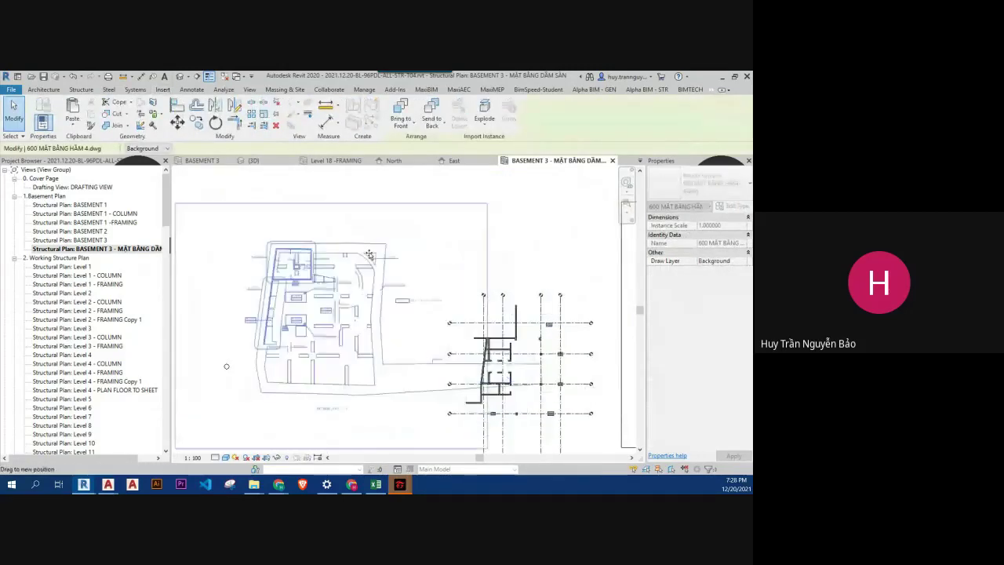
{"action": "key", "text": "Escape"}
Step: Delete the Basement 4 drawing and the earlier Basement 3 CAD import
{"action": "scroll", "coordinate": [366, 314], "scroll_direction": "up", "scroll_amount": 2}
{"action": "left_click", "coordinate": [375, 240]}
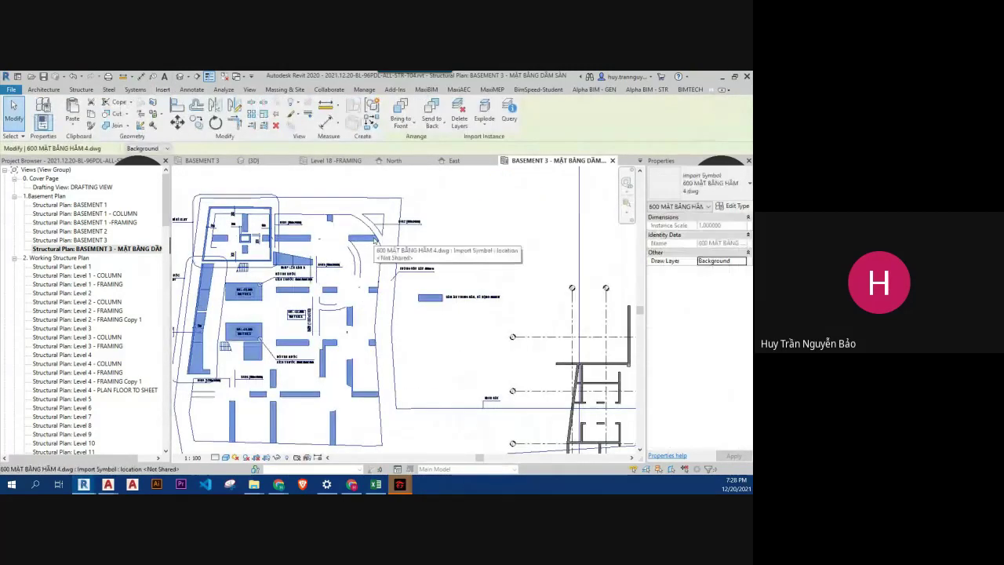
{"action": "key", "text": "Delete"}
{"action": "scroll", "coordinate": [375, 240], "scroll_direction": "down", "scroll_amount": 2}
{"action": "middle_click_drag", "start_coordinate": [628, 267], "coordinate": [450, 265]}
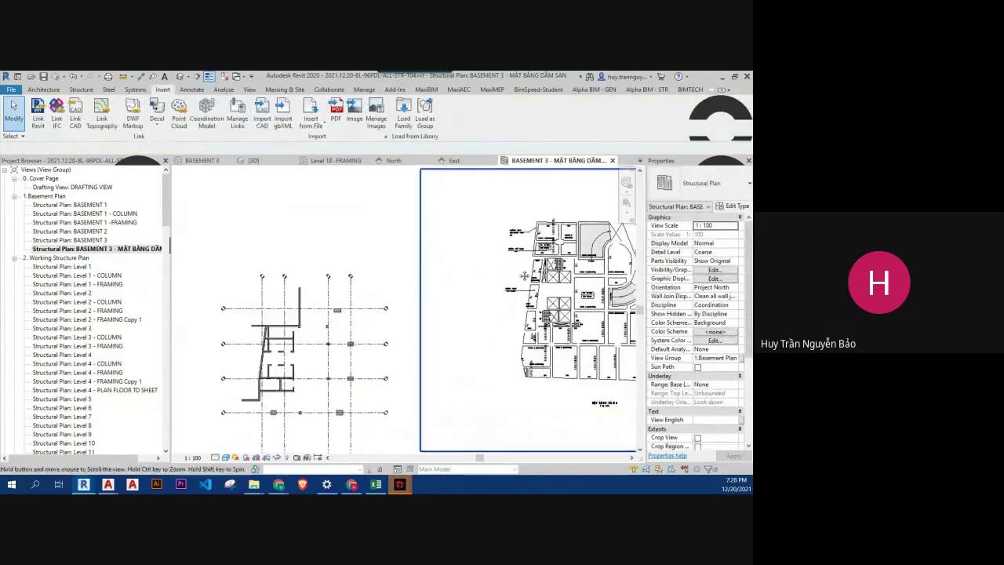
{"action": "left_click", "coordinate": [460, 263]}
{"action": "key", "text": "Delete"}
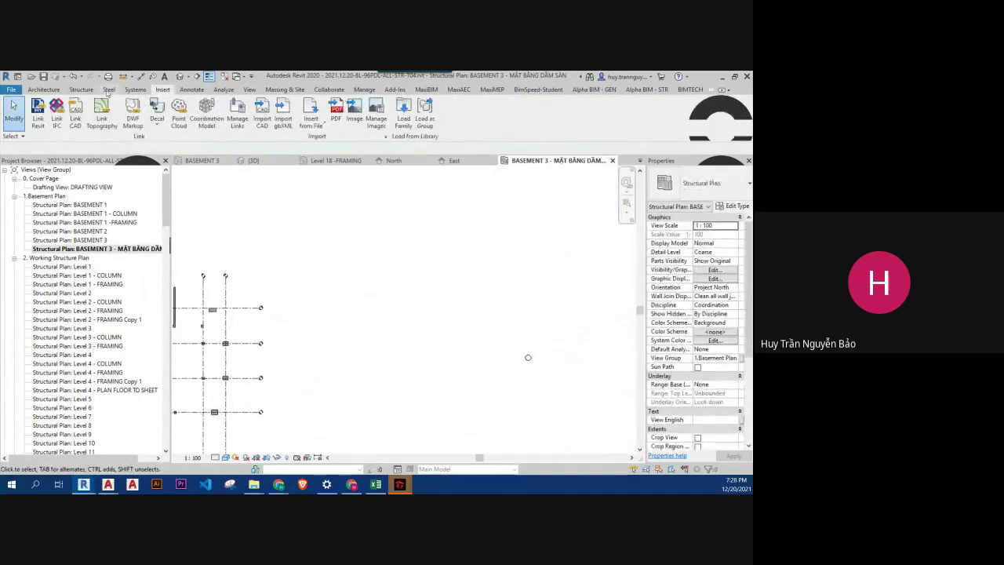
Step: Import 601 MẶT BẰNG HẦM 3.dwg with Colors set to Preserve
{"action": "left_click", "coordinate": [262, 112]}
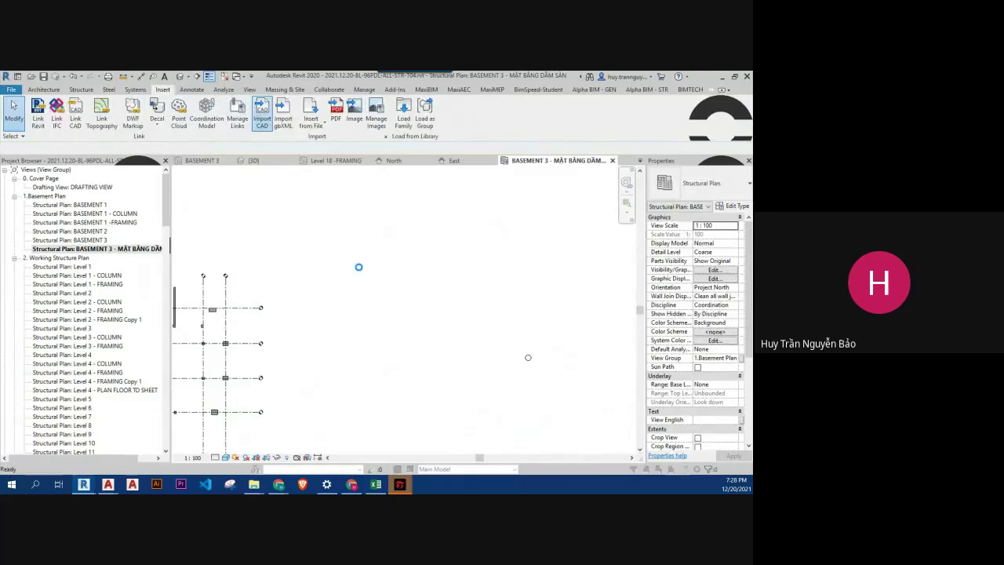
{"action": "scroll", "coordinate": [310, 267], "scroll_direction": "down", "scroll_amount": 5}
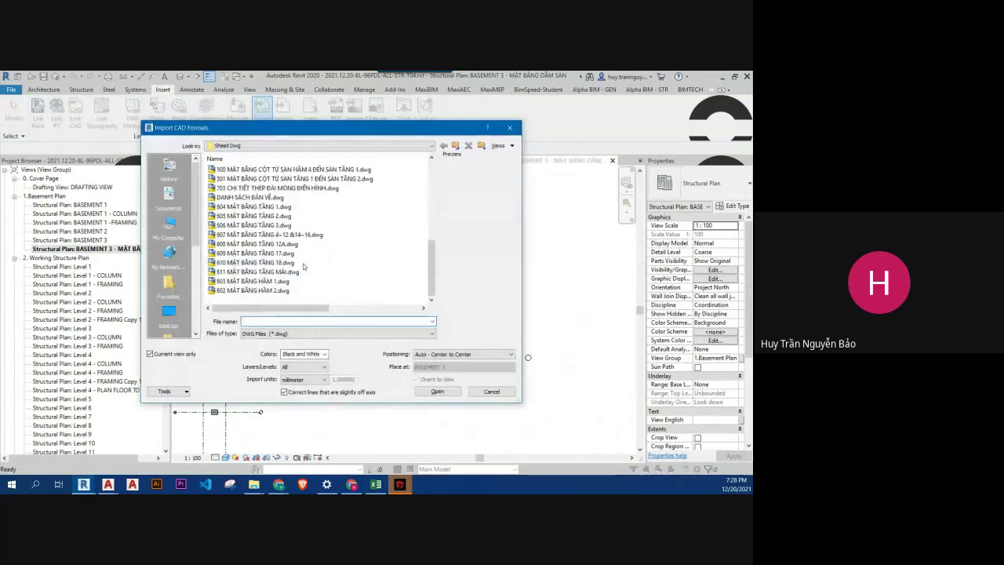
{"action": "left_click", "coordinate": [280, 291]}
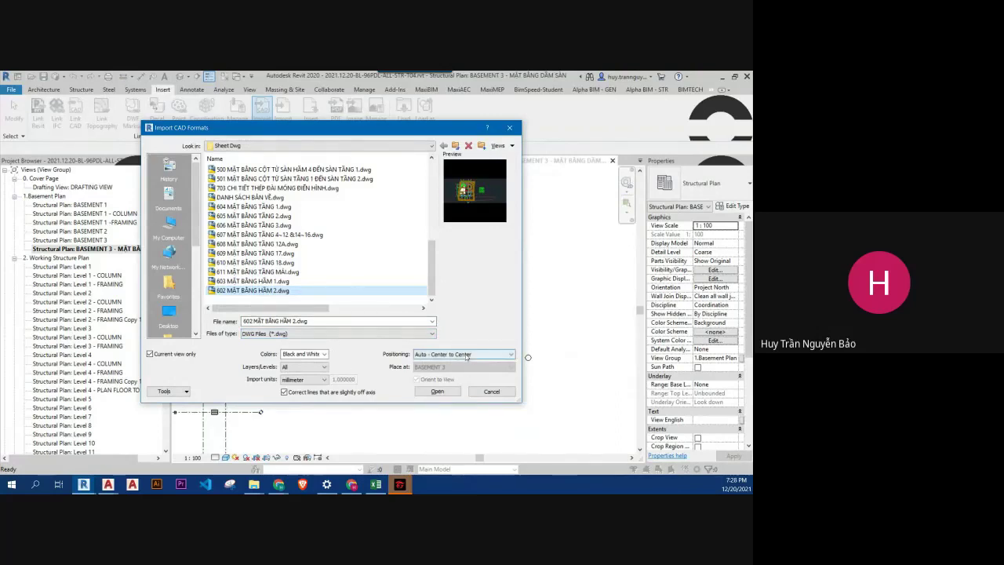
{"action": "scroll", "coordinate": [298, 251], "scroll_direction": "up", "scroll_amount": 1}
{"action": "scroll", "coordinate": [283, 259], "scroll_direction": "up", "scroll_amount": 1}
{"action": "scroll", "coordinate": [271, 263], "scroll_direction": "up", "scroll_amount": 2}
{"action": "left_click", "coordinate": [265, 263]}
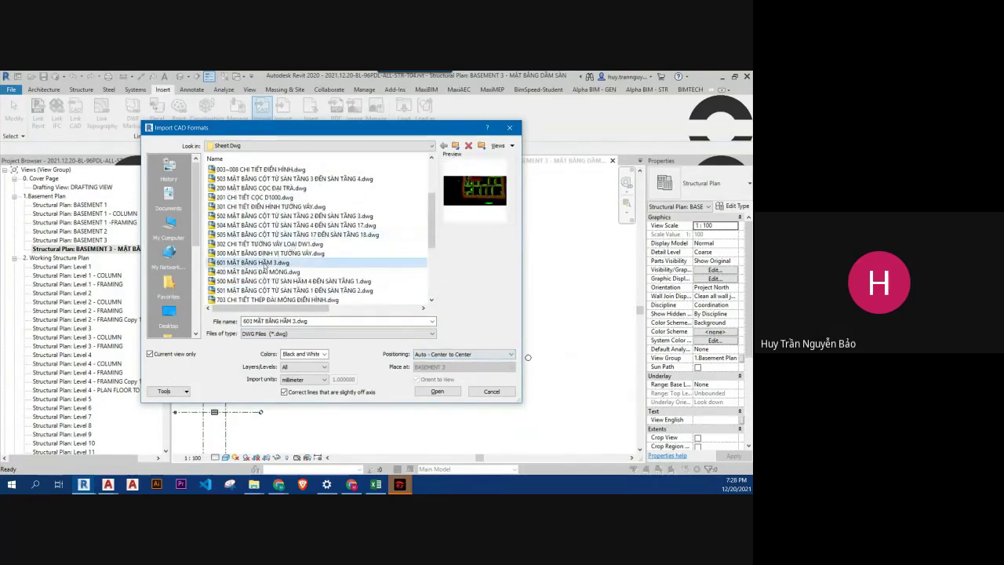
{"action": "left_click", "coordinate": [322, 357]}
{"action": "left_click", "coordinate": [291, 370]}
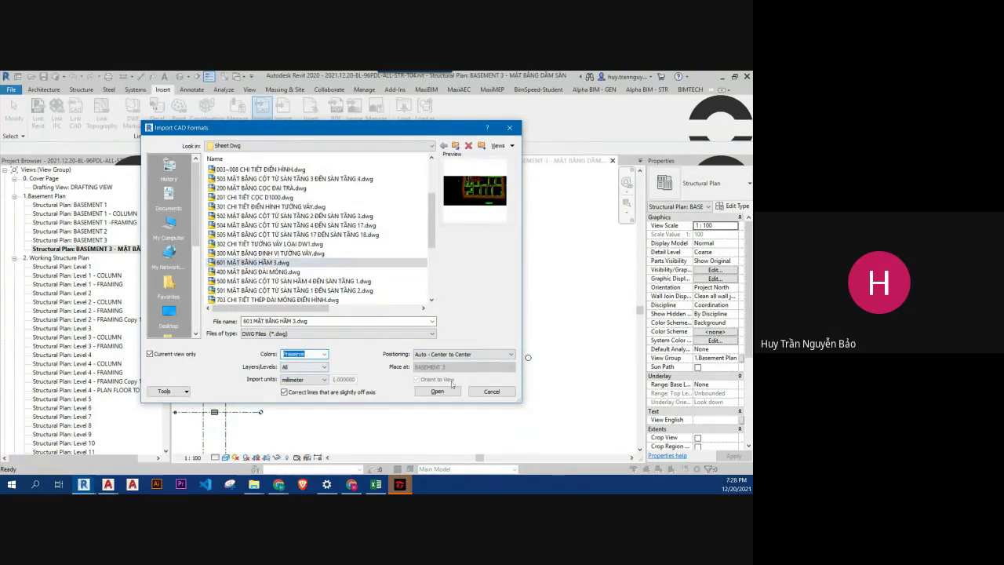
{"action": "left_click", "coordinate": [440, 394]}
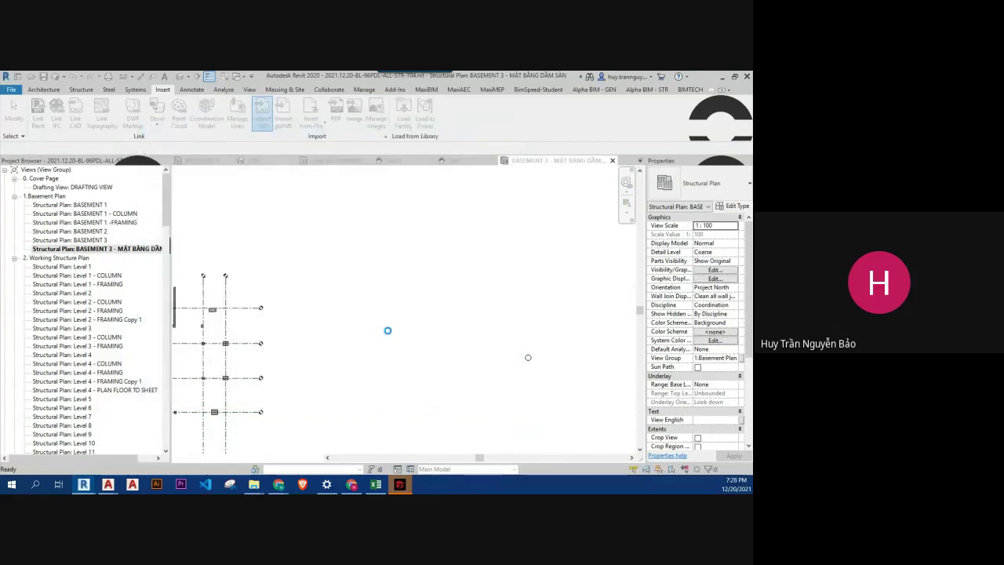
Step: Zoom to fit (ZF) and zoom around the imported 601 plan
{"action": "key", "text": "z"}
{"action": "key", "text": "f"}
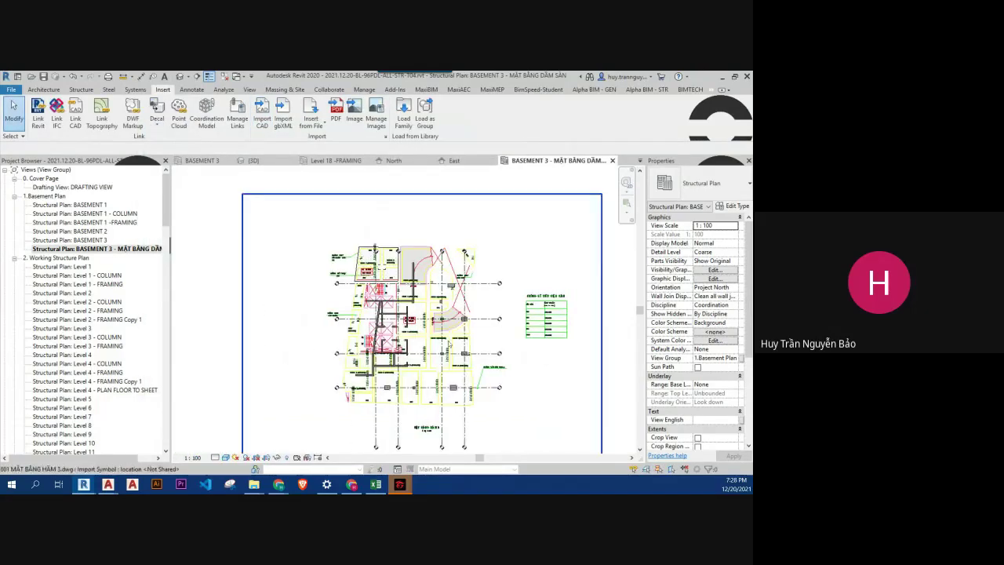
{"action": "scroll", "coordinate": [450, 344], "scroll_direction": "up", "scroll_amount": 2}
{"action": "scroll", "coordinate": [443, 361], "scroll_direction": "up", "scroll_amount": 2}
{"action": "scroll", "coordinate": [436, 390], "scroll_direction": "up", "scroll_amount": 2}
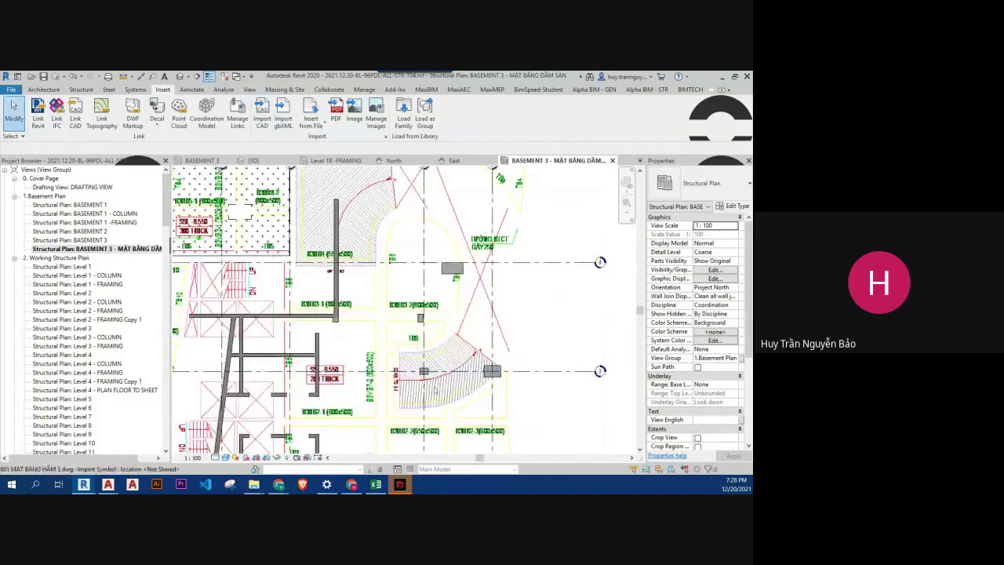
{"action": "scroll", "coordinate": [436, 390], "scroll_direction": "down", "scroll_amount": 2}
{"action": "scroll", "coordinate": [436, 390], "scroll_direction": "down", "scroll_amount": 2}
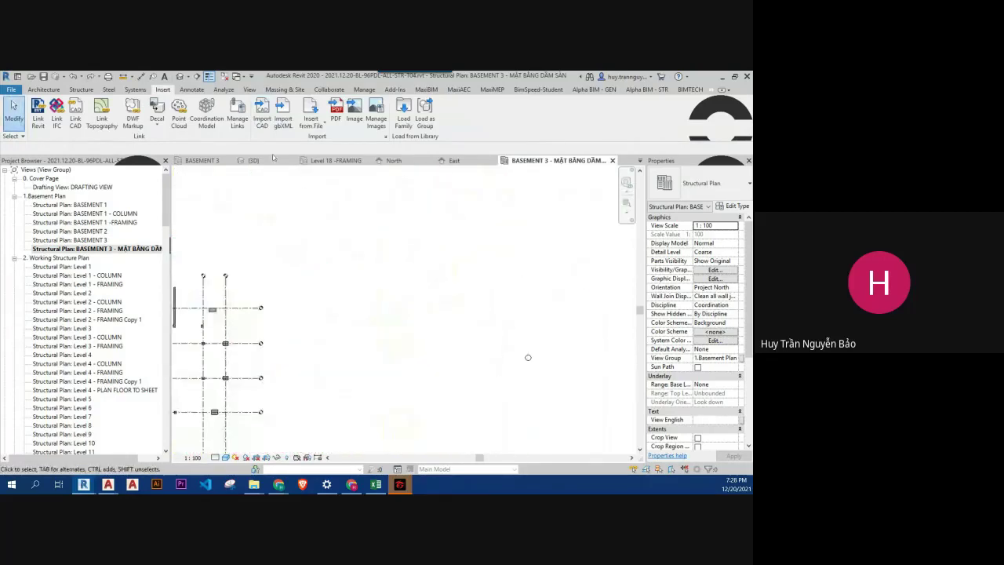
Step: Import PDL-S-FP-B3.dwg from the STR > Base Dwg folder and dismiss the warning
{"action": "left_click", "coordinate": [262, 110]}
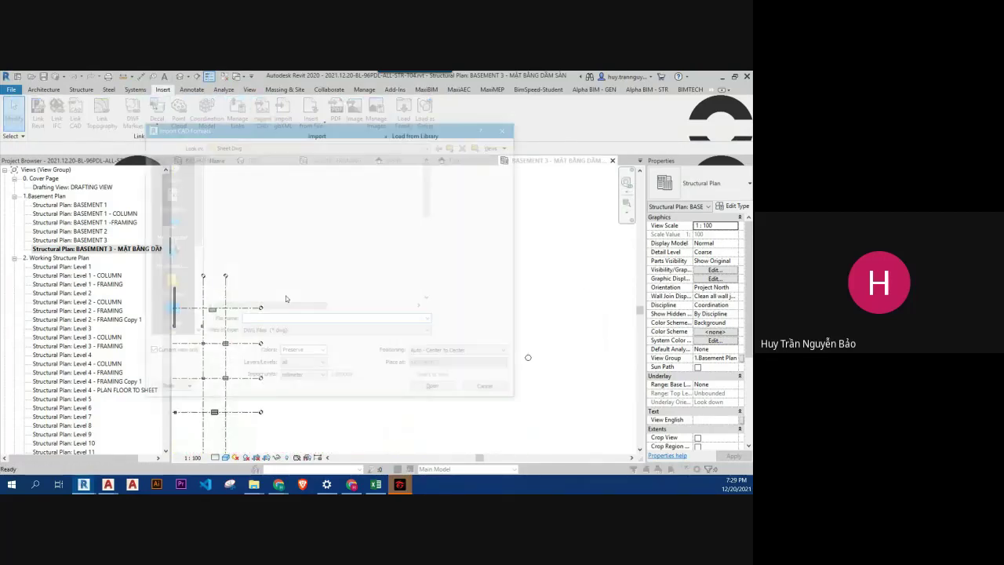
{"action": "scroll", "coordinate": [327, 289], "scroll_direction": "down", "scroll_amount": 3}
{"action": "scroll", "coordinate": [294, 287], "scroll_direction": "down", "scroll_amount": 2}
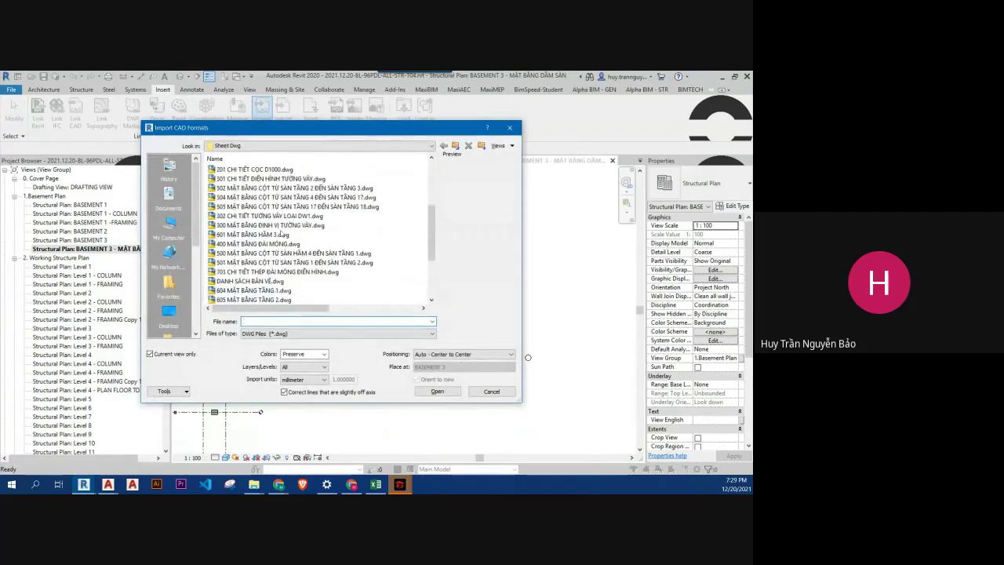
{"action": "left_click", "coordinate": [291, 235]}
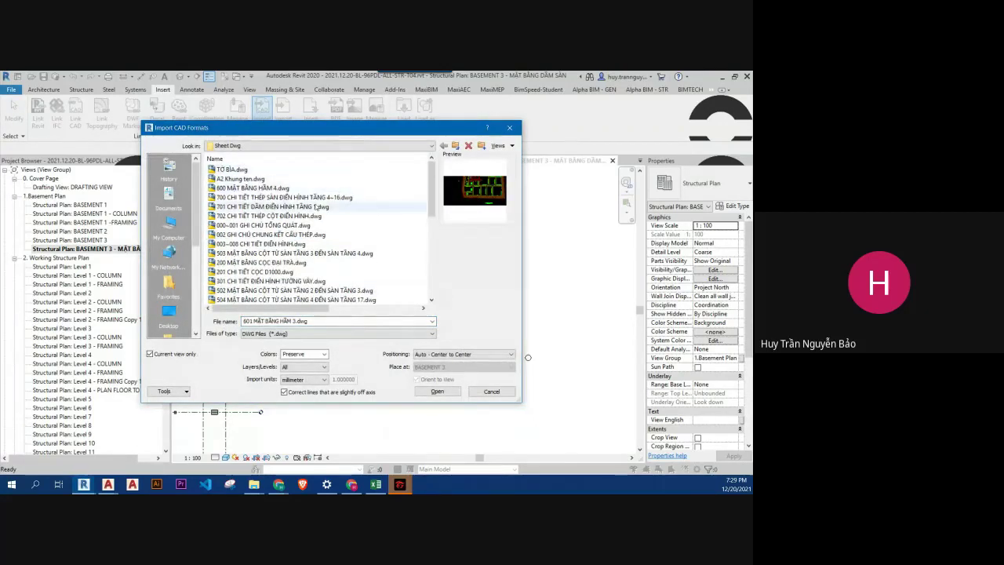
{"action": "left_click", "coordinate": [455, 146]}
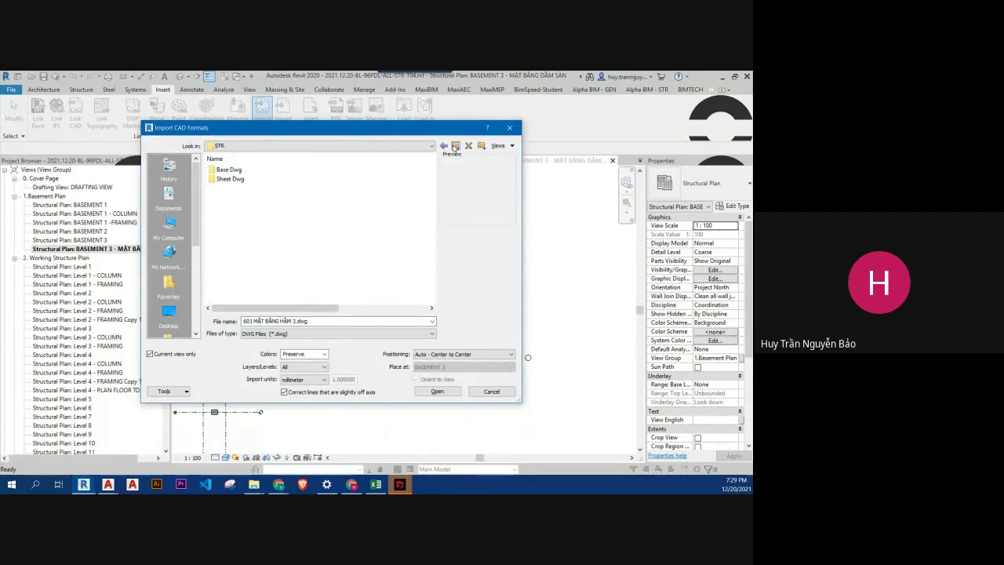
{"action": "double_click", "coordinate": [284, 171]}
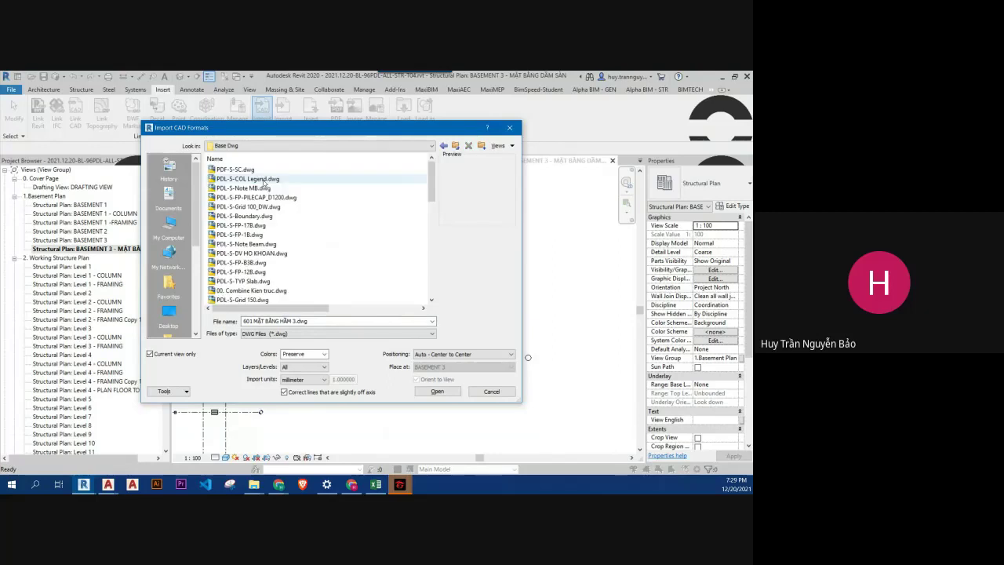
{"action": "scroll", "coordinate": [286, 251], "scroll_direction": "down", "scroll_amount": 3}
{"action": "scroll", "coordinate": [286, 251], "scroll_direction": "down", "scroll_amount": 3}
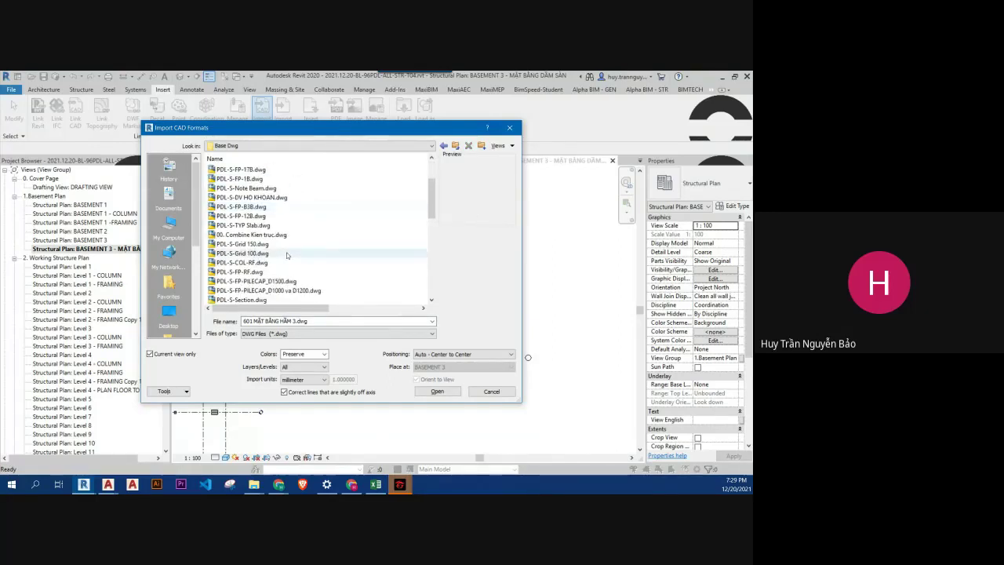
{"action": "scroll", "coordinate": [285, 251], "scroll_direction": "down", "scroll_amount": 3}
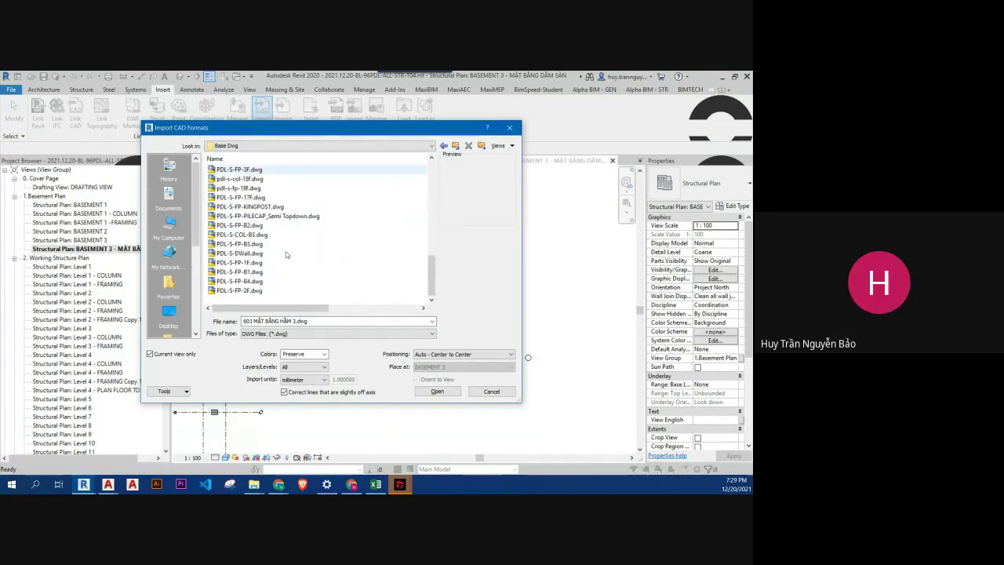
{"action": "left_click", "coordinate": [286, 244]}
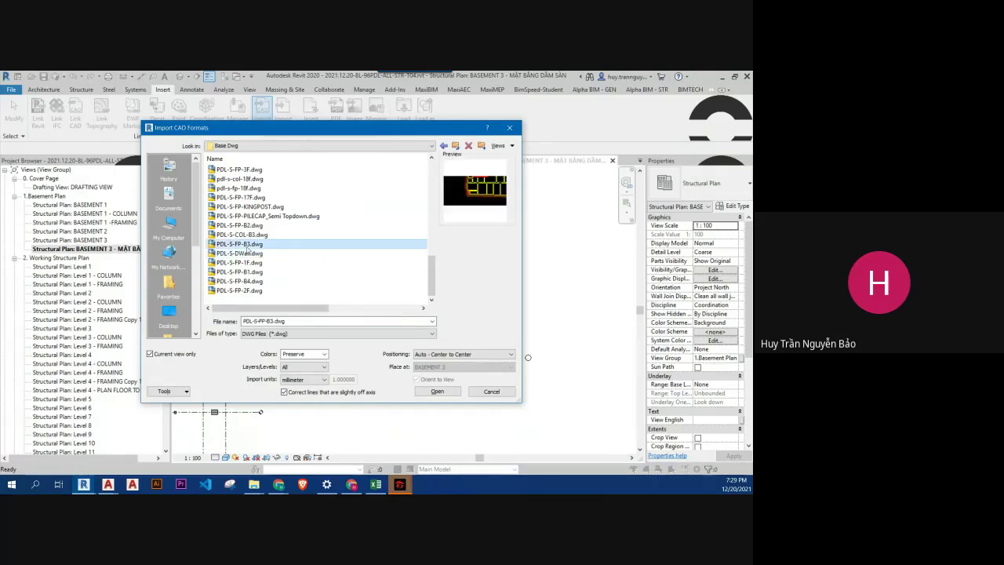
{"action": "left_click", "coordinate": [445, 394]}
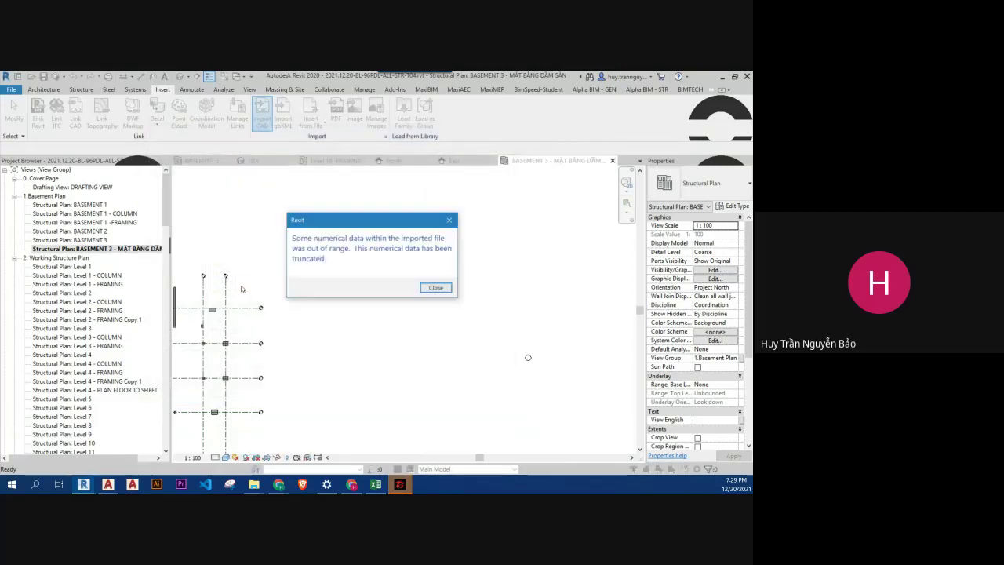
{"action": "left_click", "coordinate": [451, 288]}
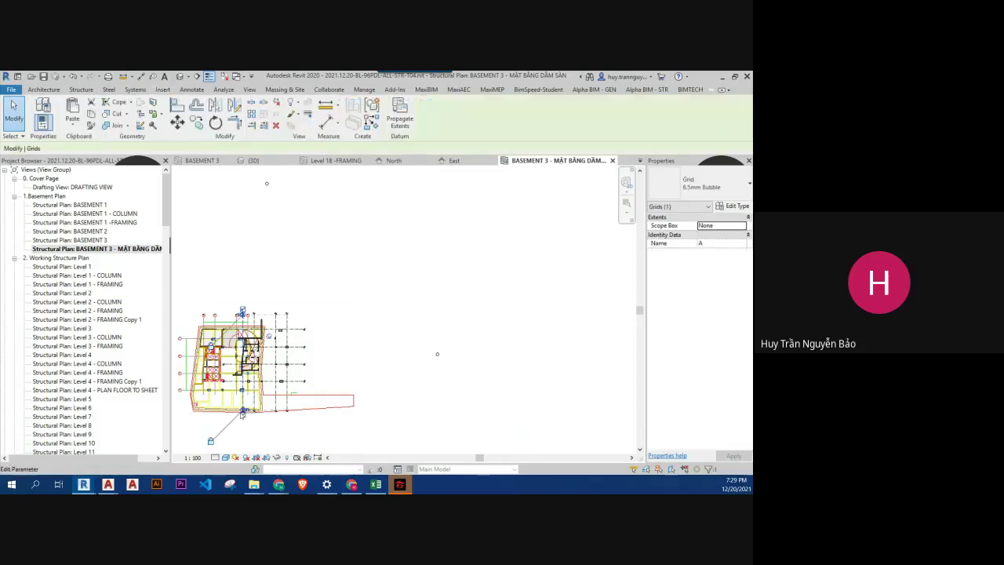
Step: Inspect the B3 plan and its curved ramp against the grids, then delete it
{"action": "scroll", "coordinate": [251, 404], "scroll_direction": "up", "scroll_amount": 3}
{"action": "mouse_move", "coordinate": [231, 400]}
{"action": "left_mouse_down"}
{"action": "mouse_move", "coordinate": [244, 413]}
{"action": "mouse_move", "coordinate": [494, 331]}
{"action": "left_mouse_up"}
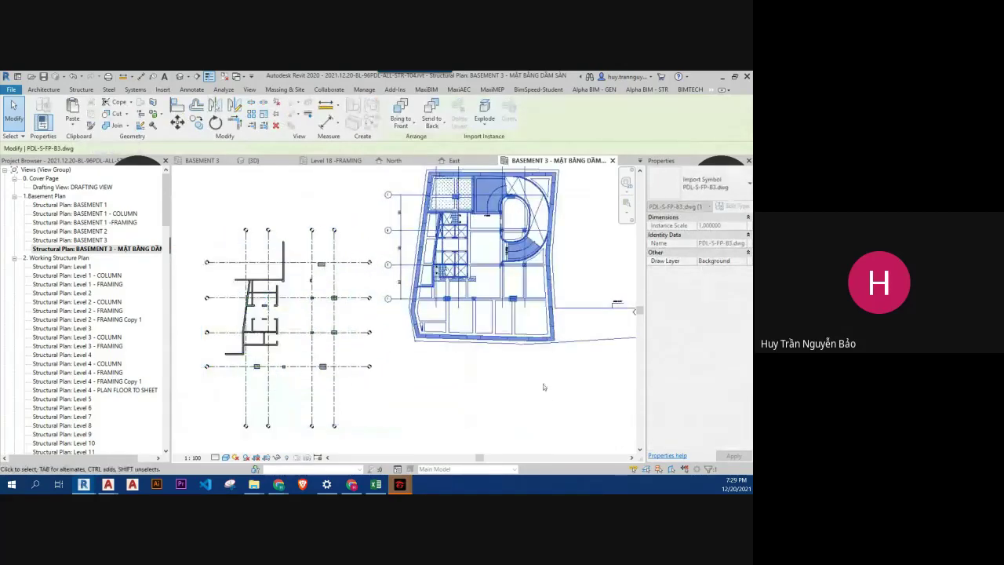
{"action": "left_click", "coordinate": [543, 384]}
{"action": "scroll", "coordinate": [515, 272], "scroll_direction": "up", "scroll_amount": 3}
{"action": "scroll", "coordinate": [515, 272], "scroll_direction": "up", "scroll_amount": 2}
{"action": "scroll", "coordinate": [515, 272], "scroll_direction": "down", "scroll_amount": 4}
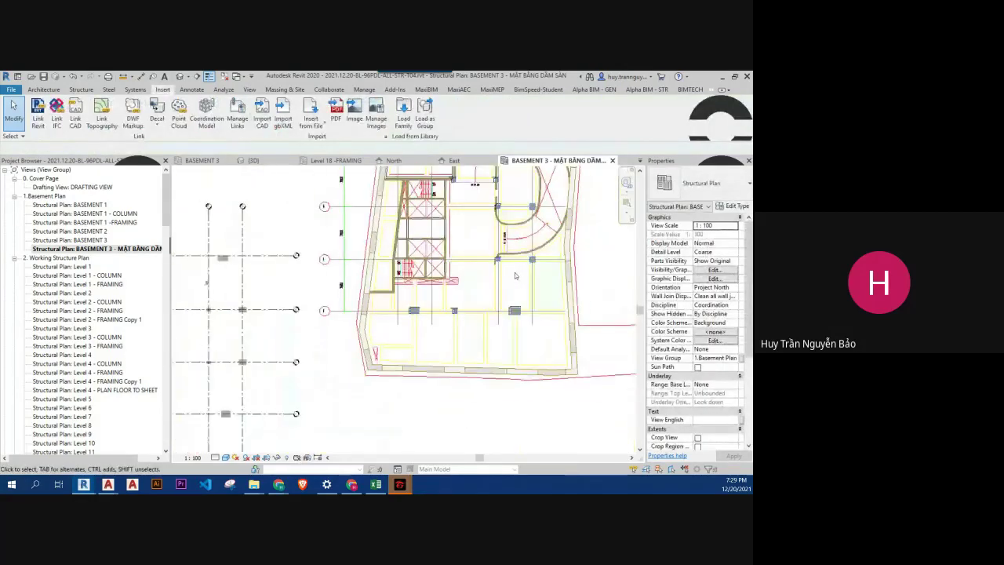
{"action": "scroll", "coordinate": [535, 251], "scroll_direction": "up", "scroll_amount": 3}
{"action": "scroll", "coordinate": [534, 251], "scroll_direction": "up", "scroll_amount": 1}
{"action": "middle_click_drag", "start_coordinate": [534, 251], "coordinate": [533, 326]}
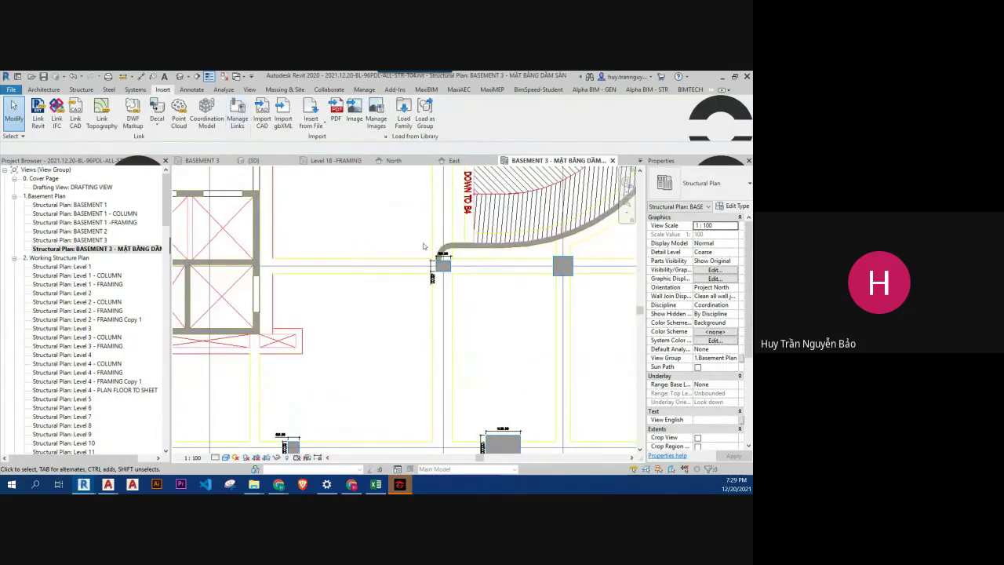
{"action": "left_click", "coordinate": [457, 233]}
{"action": "key", "text": "Delete"}
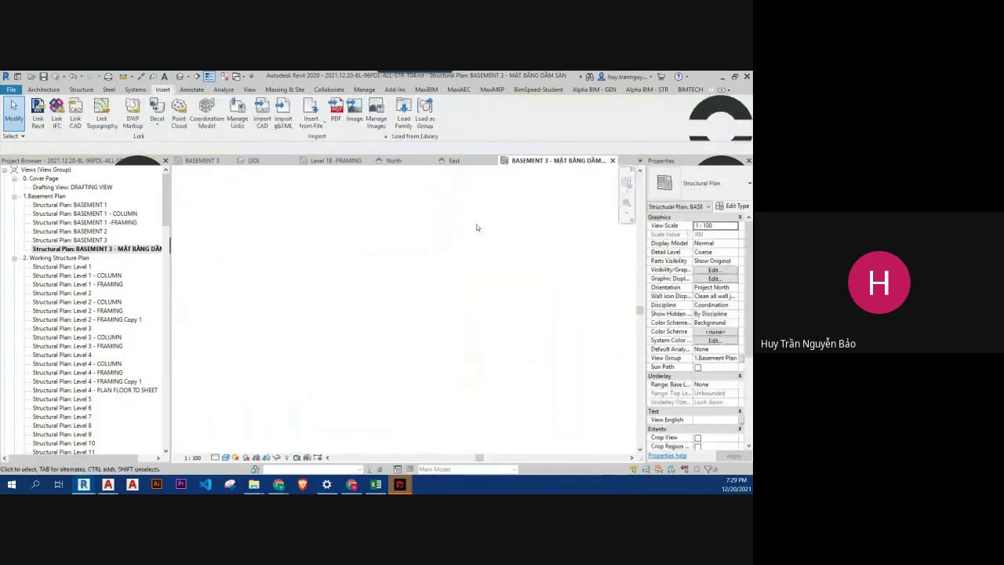
Step: Import PDL-S-FP-B3.dwg with Colors set to Black and White and dismiss the warning
{"action": "left_click", "coordinate": [258, 116]}
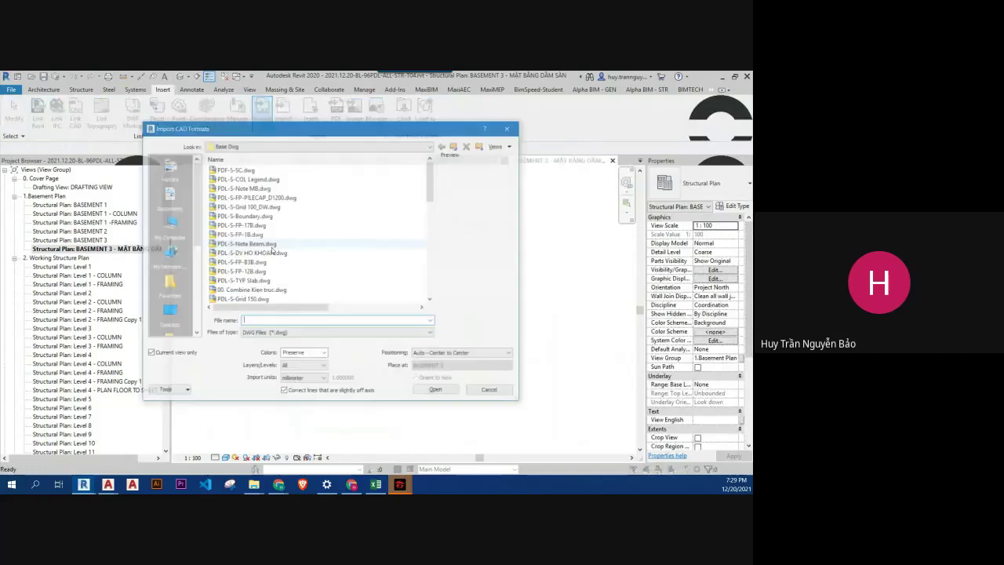
{"action": "scroll", "coordinate": [277, 232], "scroll_direction": "down", "scroll_amount": 4}
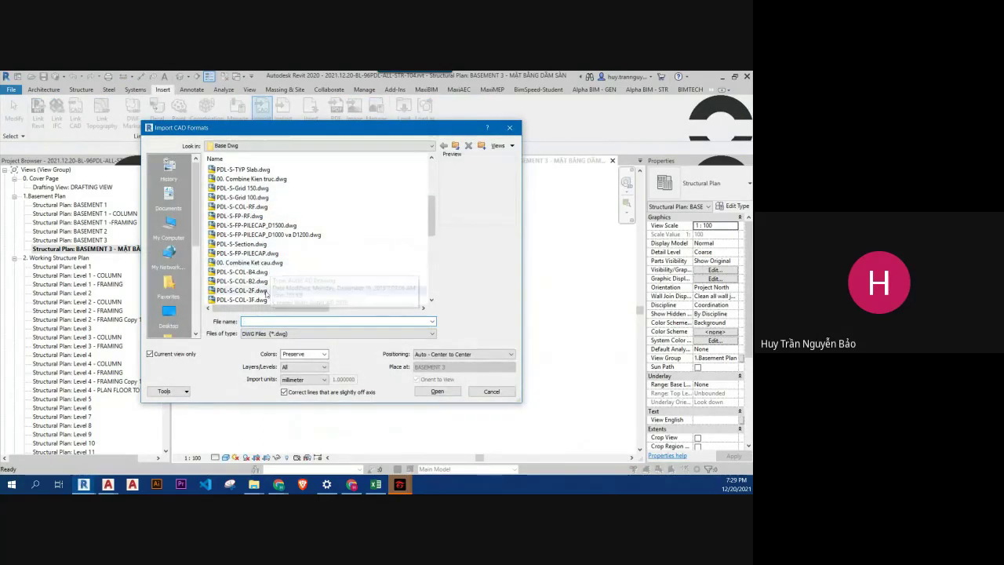
{"action": "scroll", "coordinate": [253, 277], "scroll_direction": "down", "scroll_amount": 1}
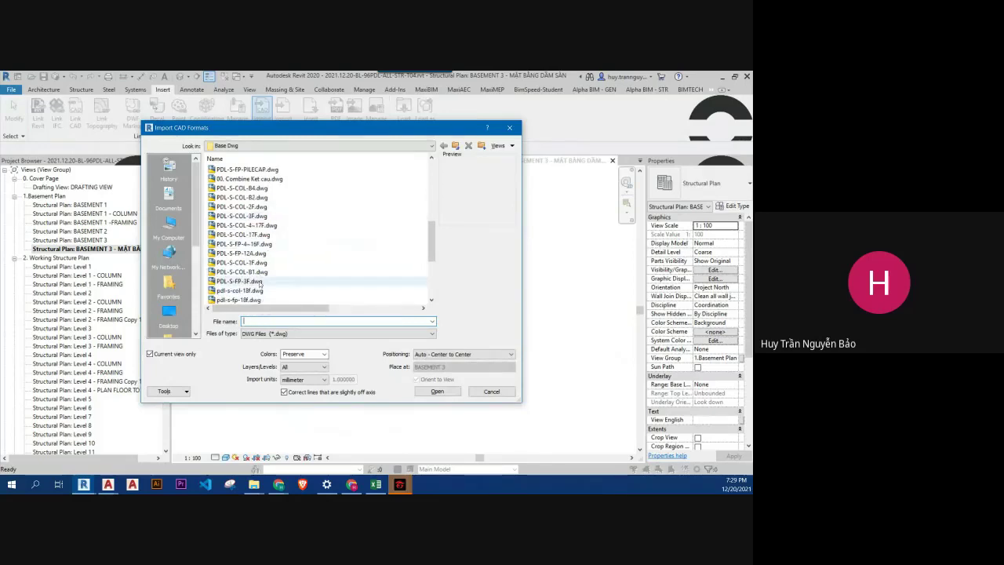
{"action": "scroll", "coordinate": [258, 294], "scroll_direction": "down", "scroll_amount": 3}
{"action": "scroll", "coordinate": [257, 290], "scroll_direction": "down", "scroll_amount": 2}
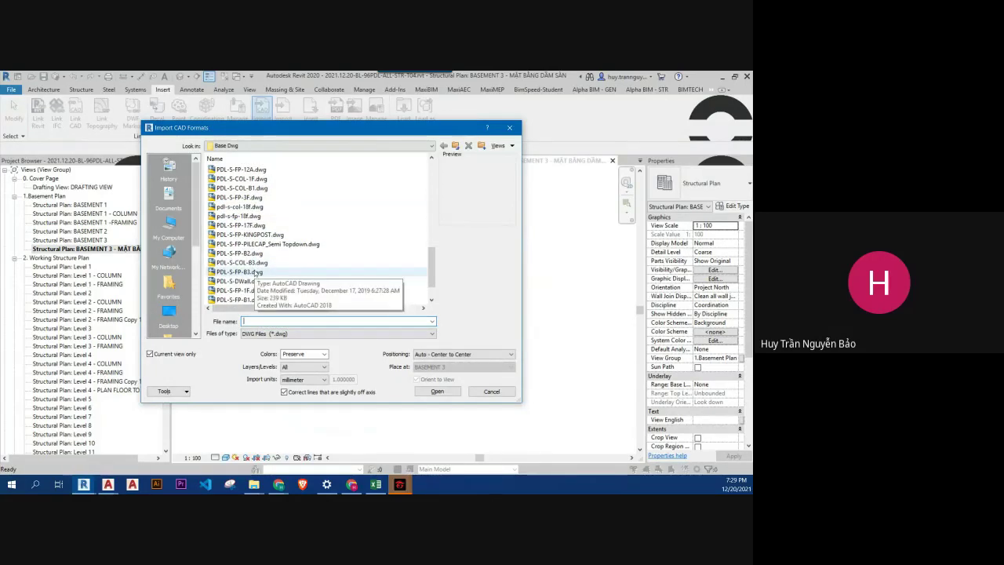
{"action": "left_click", "coordinate": [250, 271]}
{"action": "left_click", "coordinate": [311, 354]}
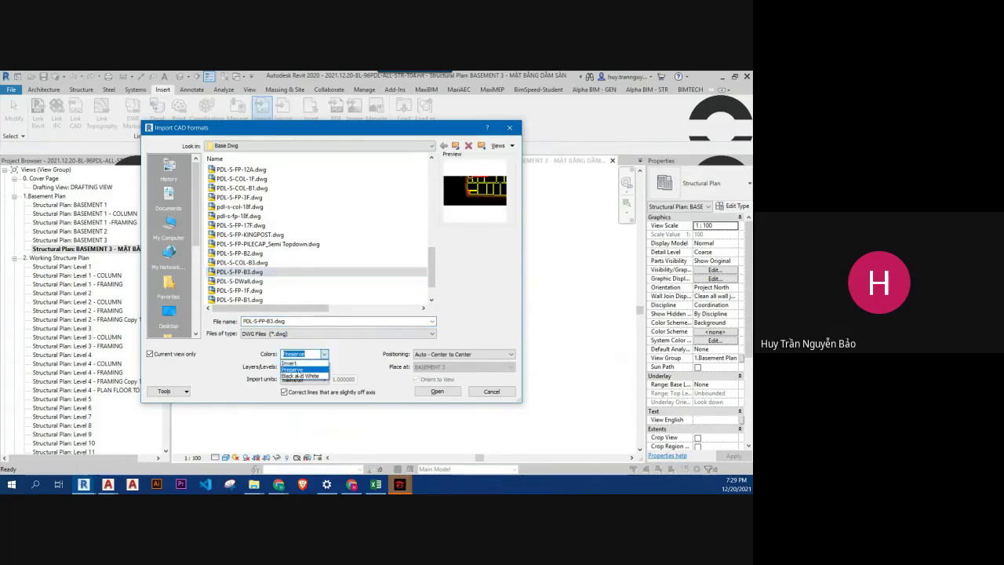
{"action": "left_click", "coordinate": [302, 377]}
{"action": "left_click", "coordinate": [444, 395]}
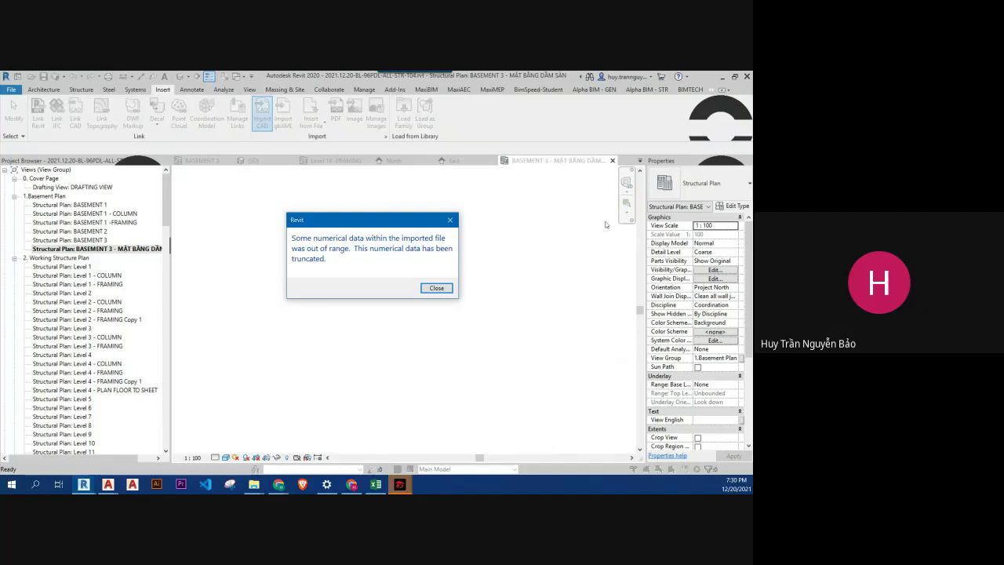
{"action": "left_click", "coordinate": [436, 288]}
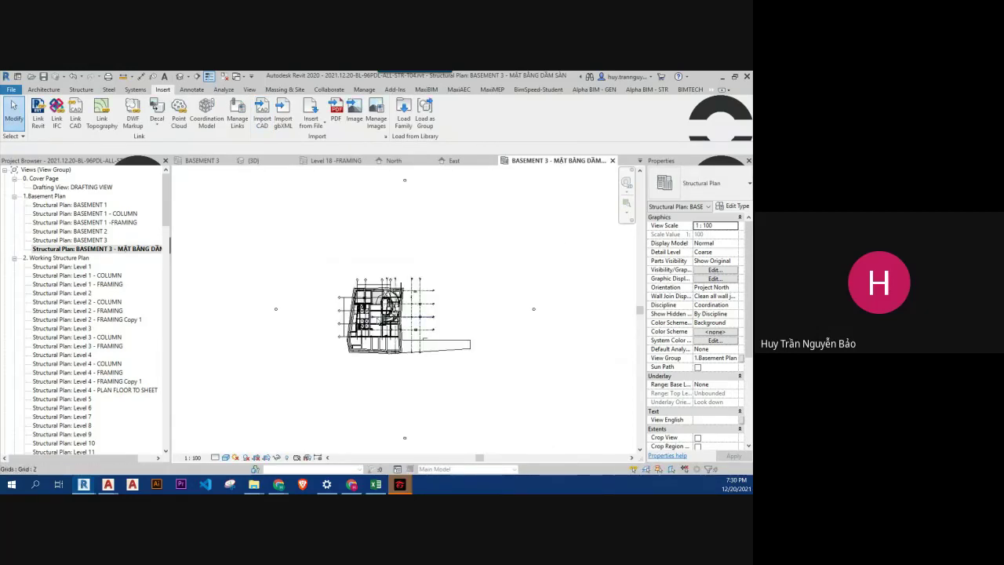
Step: Zoom in and select the imported B3 drawing
{"action": "scroll", "coordinate": [381, 305], "scroll_direction": "up", "scroll_amount": 2}
{"action": "scroll", "coordinate": [385, 298], "scroll_direction": "up", "scroll_amount": 2}
{"action": "scroll", "coordinate": [392, 286], "scroll_direction": "up", "scroll_amount": 2}
{"action": "scroll", "coordinate": [396, 281], "scroll_direction": "up", "scroll_amount": 2}
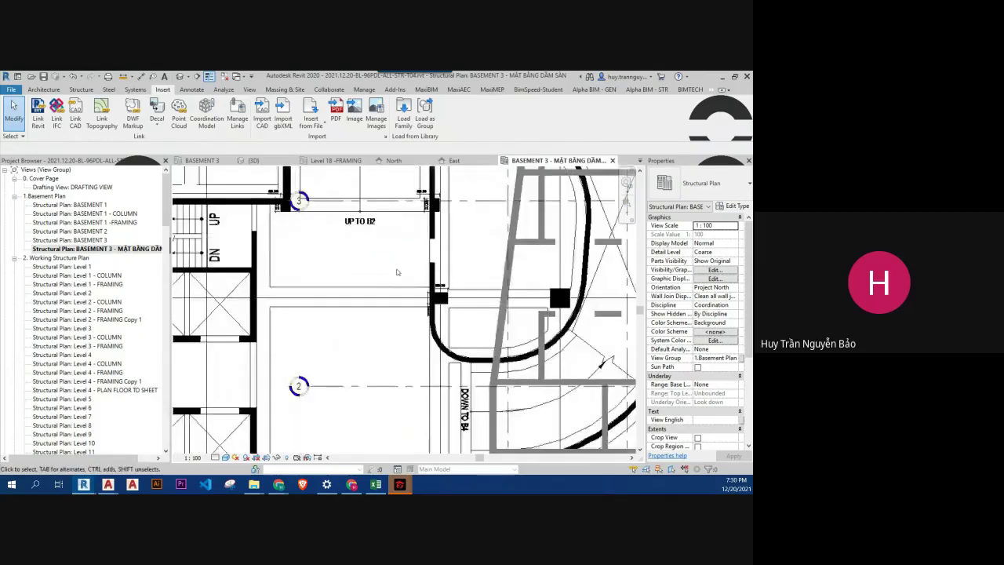
{"action": "scroll", "coordinate": [406, 235], "scroll_direction": "down", "scroll_amount": 2}
{"action": "left_click", "coordinate": [405, 236]}
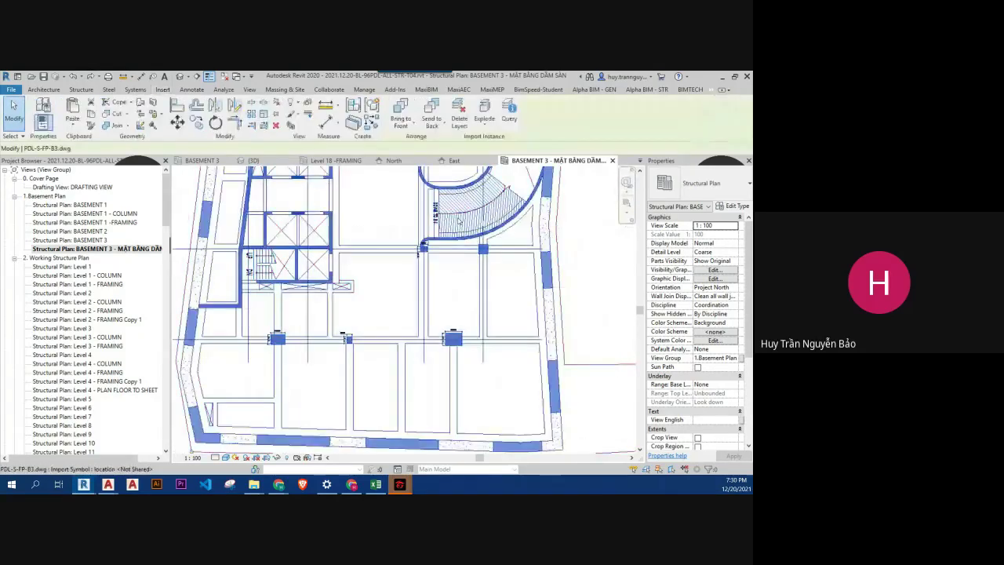
Step: Delete the old import and import 601 MẶT BẰNG HẦM 3.dwg from the Sheet Dwg folder
{"action": "key", "text": "Delete"}
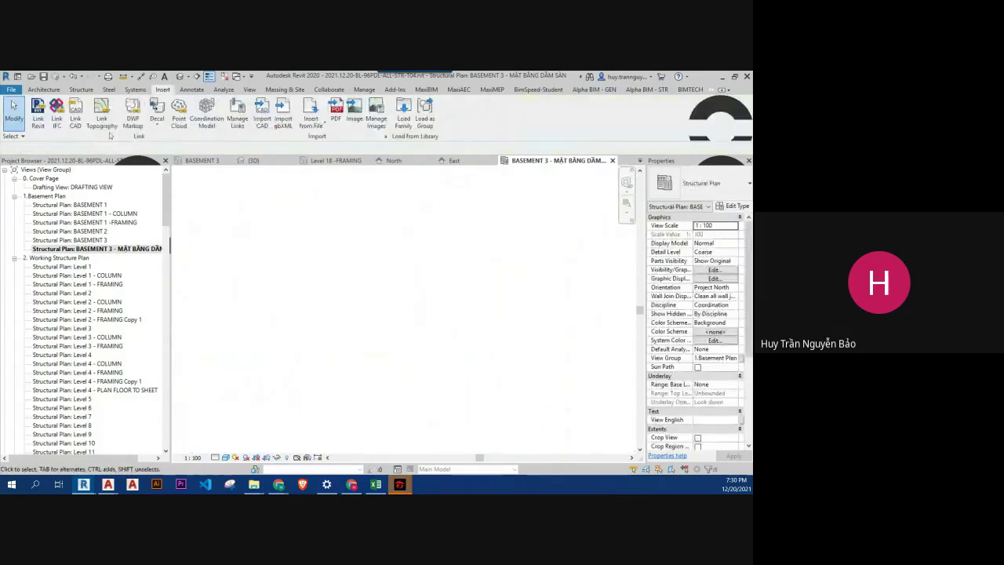
{"action": "left_click", "coordinate": [90, 91]}
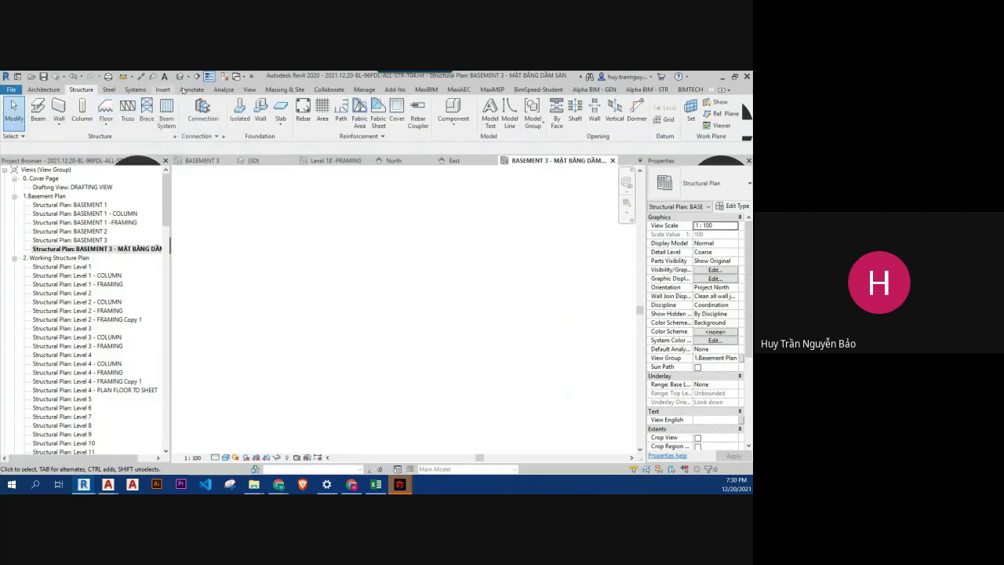
{"action": "left_click", "coordinate": [163, 89]}
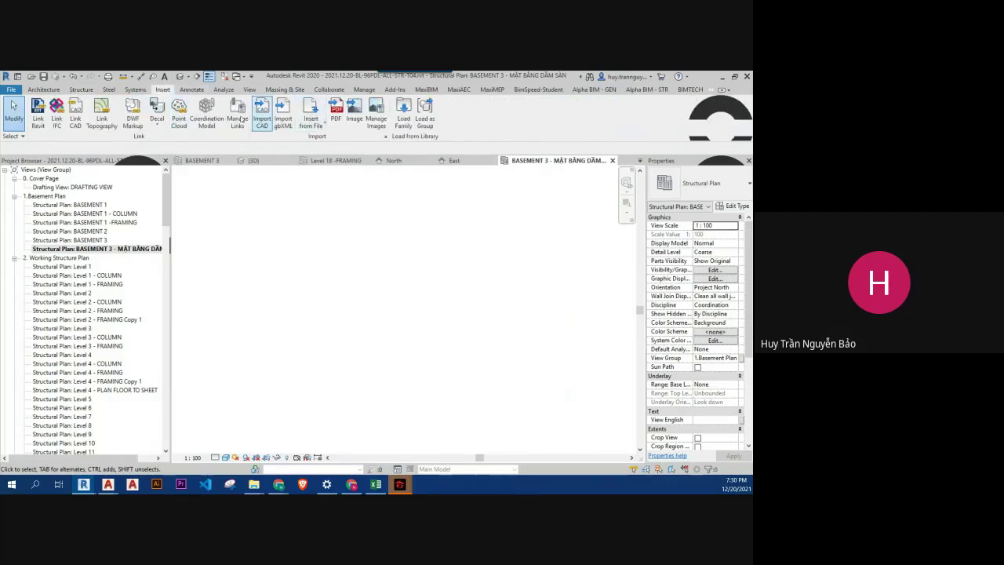
{"action": "left_click", "coordinate": [265, 113]}
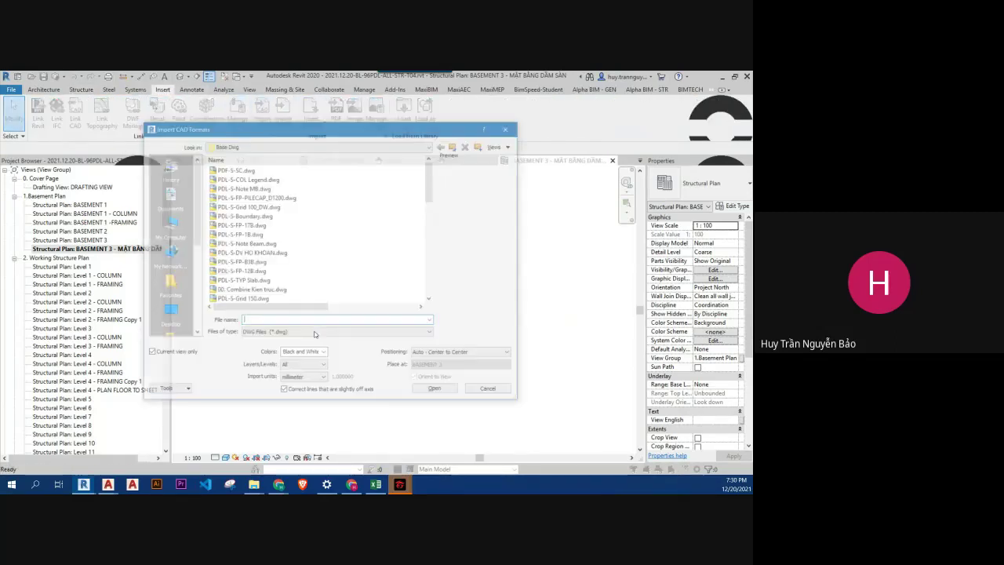
{"action": "left_click", "coordinate": [456, 147]}
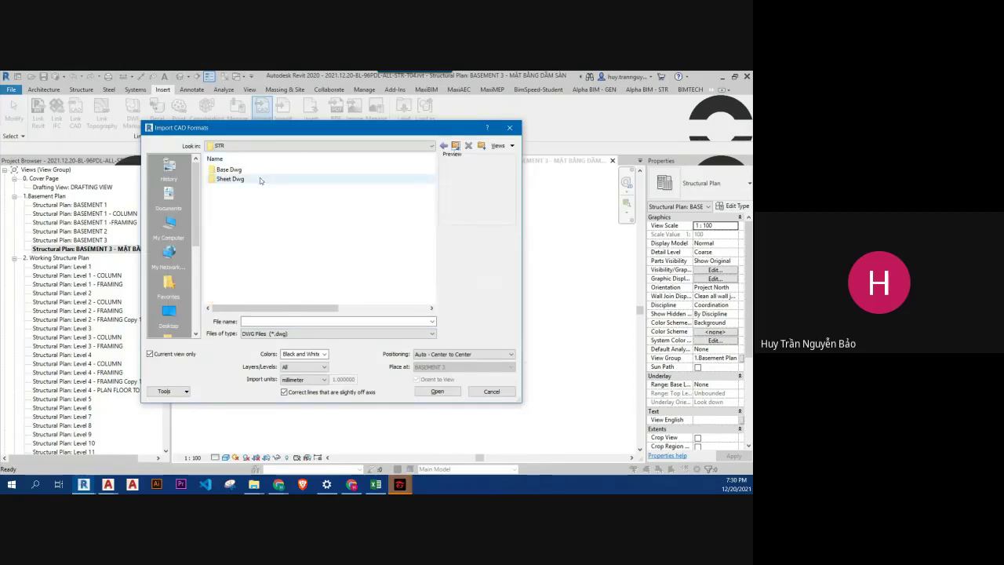
{"action": "double_click", "coordinate": [259, 177]}
{"action": "scroll", "coordinate": [311, 237], "scroll_direction": "down", "scroll_amount": 3}
{"action": "scroll", "coordinate": [314, 241], "scroll_direction": "down", "scroll_amount": 3}
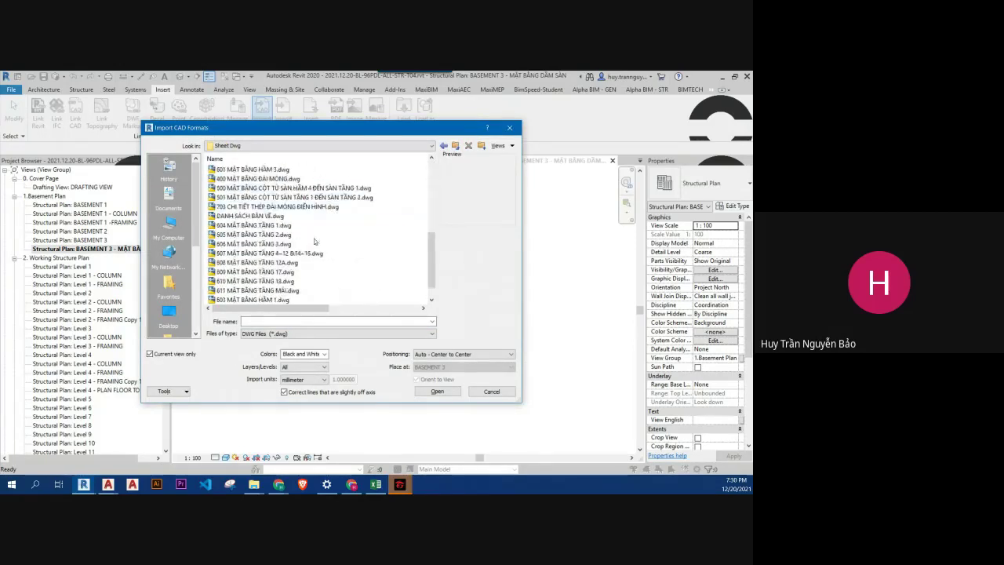
{"action": "scroll", "coordinate": [314, 245], "scroll_direction": "up", "scroll_amount": 2}
{"action": "left_click", "coordinate": [264, 226]}
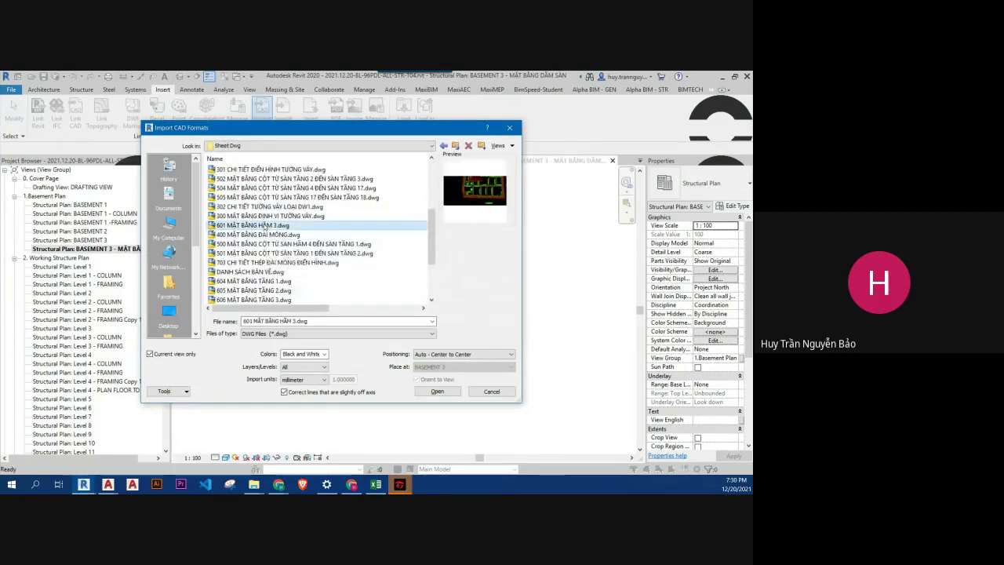
{"action": "left_click", "coordinate": [432, 395]}
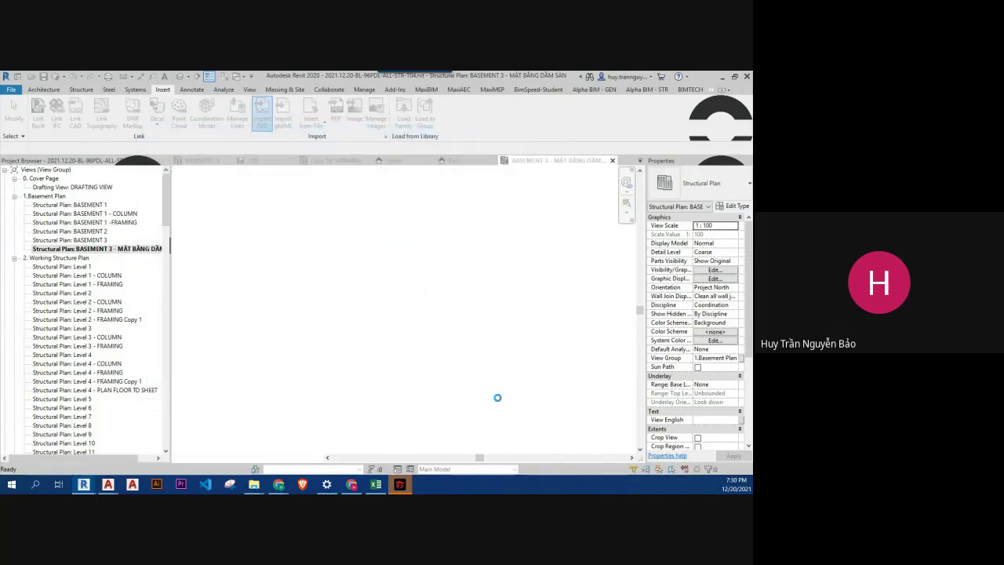
Step: Zoom to fit, move the imported plan right beside the grids, then switch to AutoCAD
{"action": "key", "text": "z"}
{"action": "key", "text": "f"}
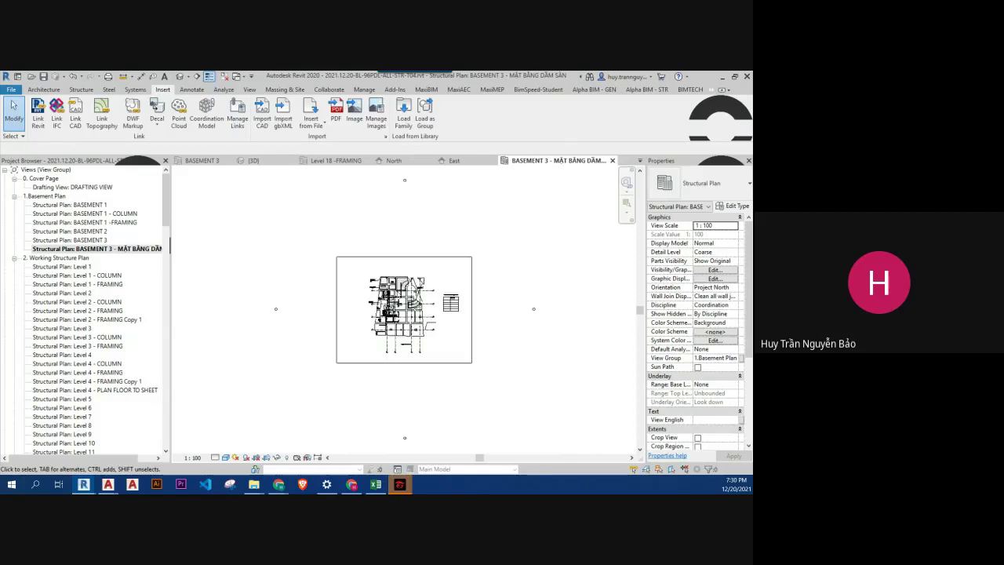
{"action": "left_click", "coordinate": [393, 319]}
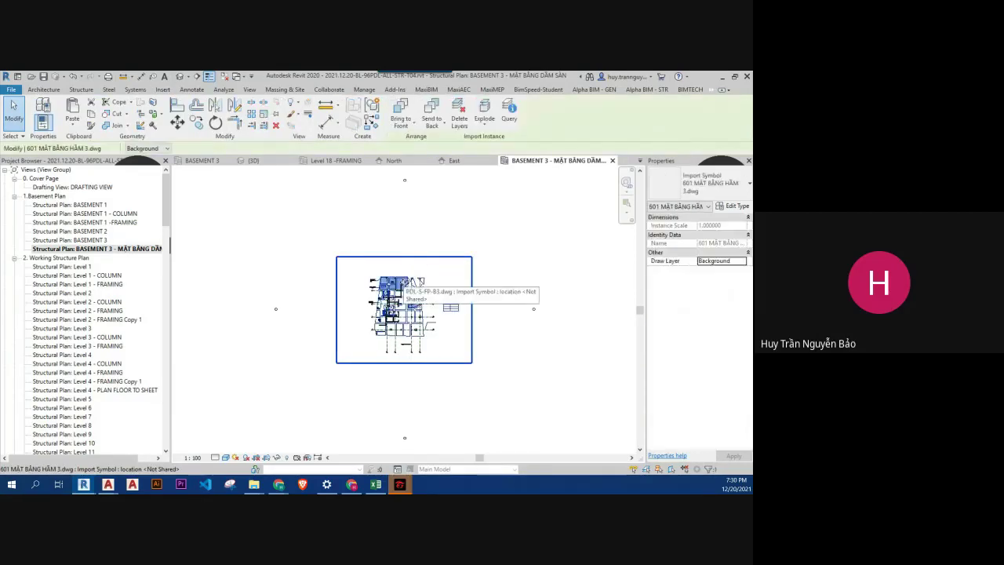
{"action": "left_click_drag", "start_coordinate": [393, 319], "coordinate": [541, 294]}
{"action": "key", "text": "Escape"}
{"action": "scroll", "coordinate": [557, 308], "scroll_direction": "up", "scroll_amount": 2}
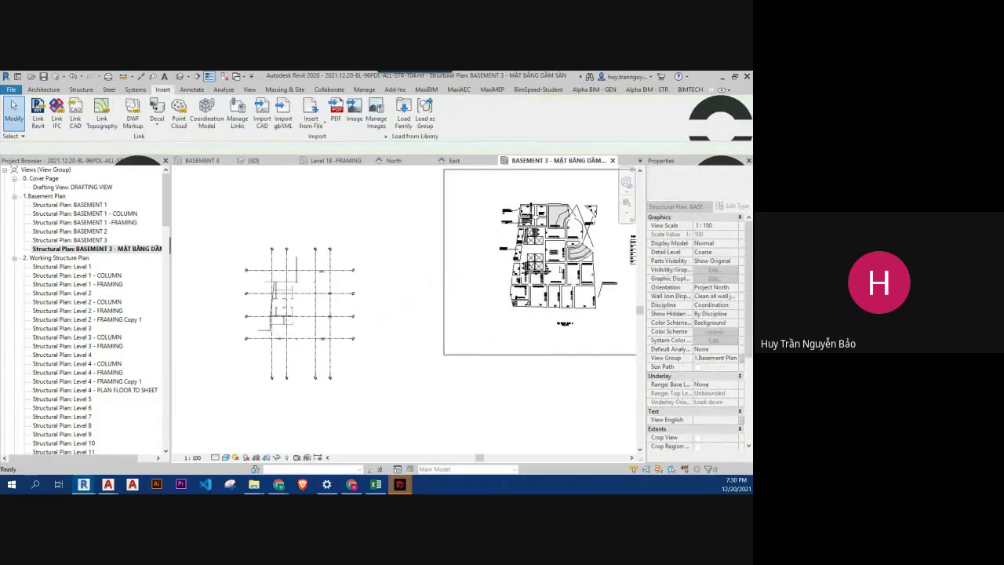
{"action": "scroll", "coordinate": [531, 284], "scroll_direction": "up", "scroll_amount": 3}
{"action": "scroll", "coordinate": [531, 284], "scroll_direction": "down", "scroll_amount": 2}
{"action": "scroll", "coordinate": [471, 314], "scroll_direction": "down", "scroll_amount": 2}
{"action": "middle_click_drag", "start_coordinate": [405, 364], "coordinate": [463, 305]}
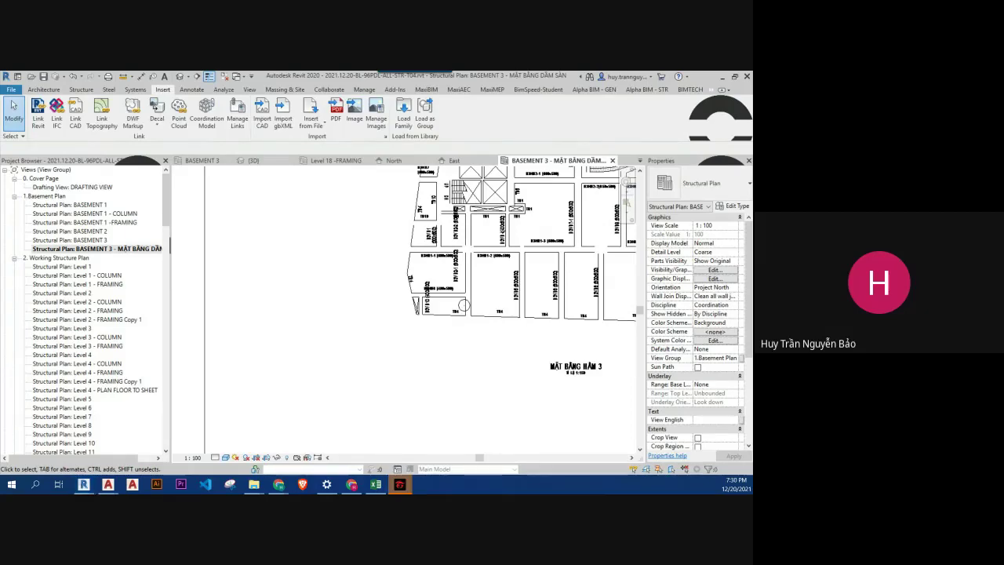
{"action": "key", "text": "alt+Tab"}
{"action": "scroll", "coordinate": [598, 339], "scroll_direction": "down", "scroll_amount": 3}
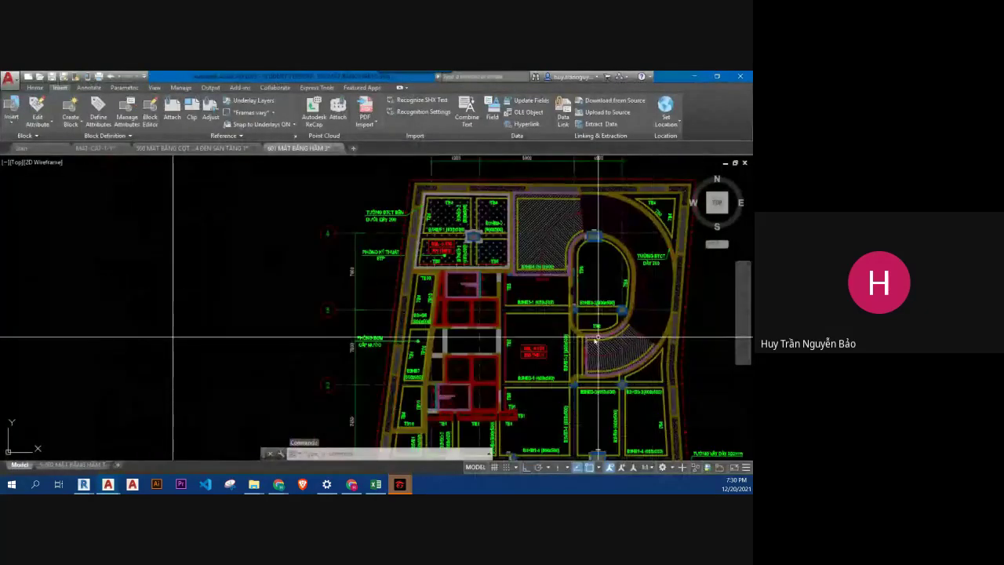
Step: Look over the AutoCAD beam schedule and MẶT BẰNG HẦM 3 title, then return to Revit
{"action": "middle_click_drag", "start_coordinate": [598, 339], "coordinate": [448, 229]}
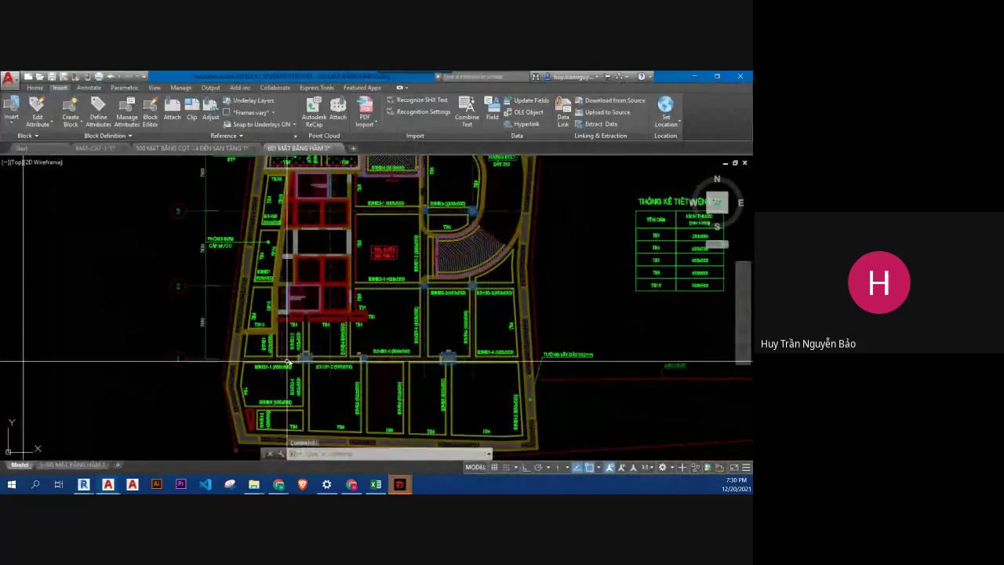
{"action": "scroll", "coordinate": [298, 330], "scroll_direction": "up", "scroll_amount": 1}
{"action": "scroll", "coordinate": [318, 283], "scroll_direction": "up", "scroll_amount": 1}
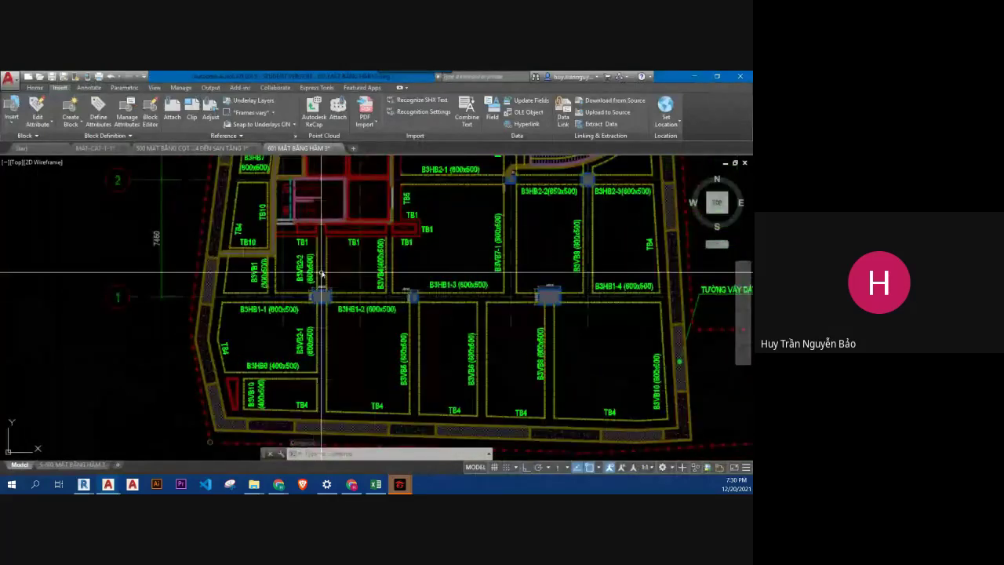
{"action": "scroll", "coordinate": [322, 273], "scroll_direction": "up", "scroll_amount": 3}
{"action": "scroll", "coordinate": [322, 260], "scroll_direction": "down", "scroll_amount": 3}
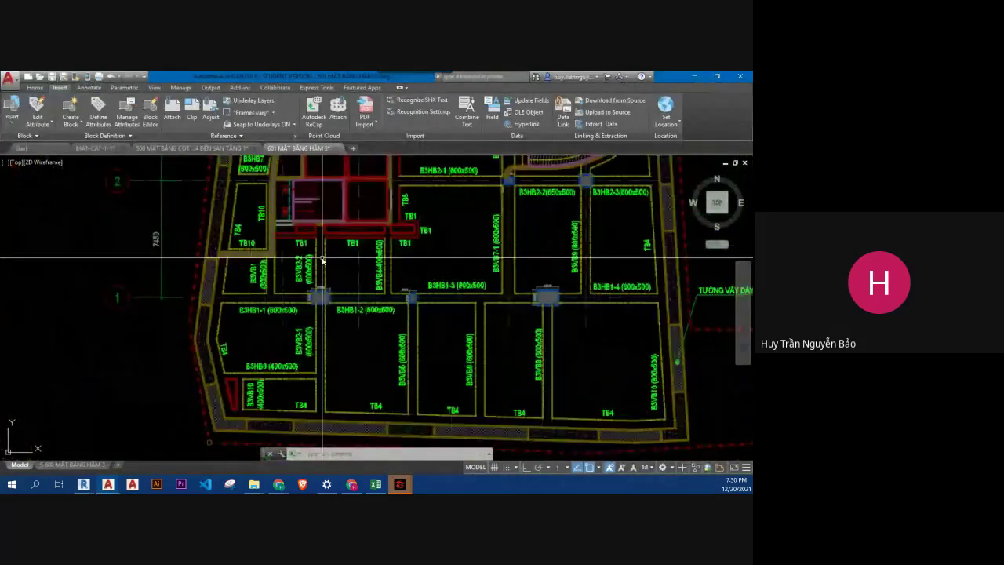
{"action": "scroll", "coordinate": [321, 345], "scroll_direction": "down", "scroll_amount": 2}
{"action": "scroll", "coordinate": [319, 357], "scroll_direction": "down", "scroll_amount": 3}
{"action": "scroll", "coordinate": [320, 355], "scroll_direction": "up", "scroll_amount": 3}
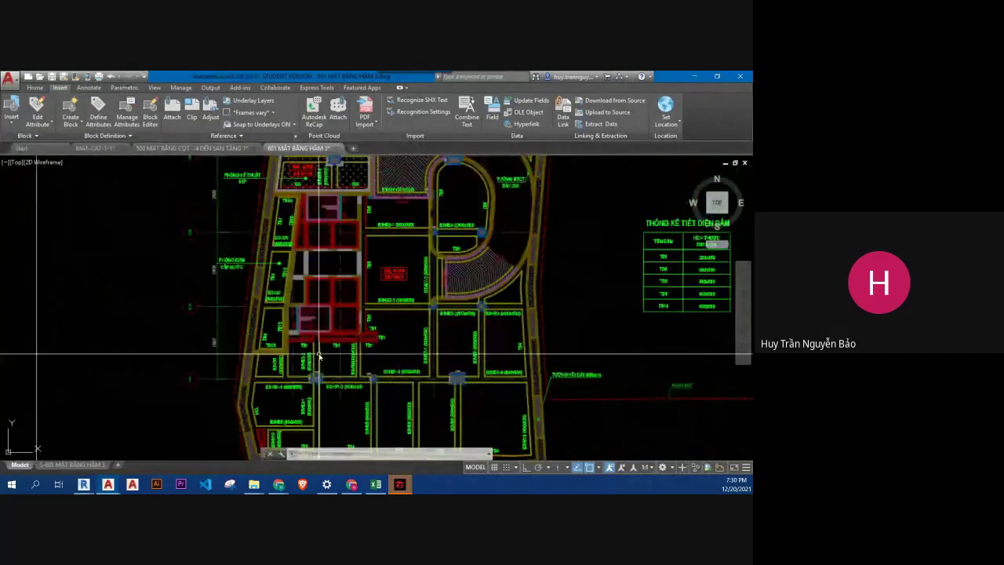
{"action": "middle_click_drag", "start_coordinate": [320, 354], "coordinate": [325, 304]}
{"action": "scroll", "coordinate": [325, 305], "scroll_direction": "up", "scroll_amount": 2}
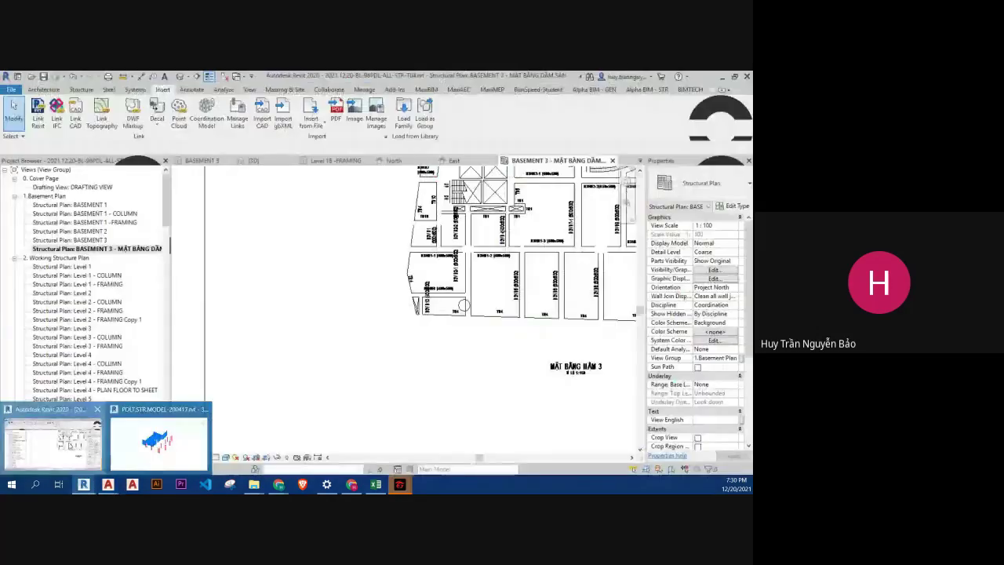
{"action": "left_click", "coordinate": [52, 443]}
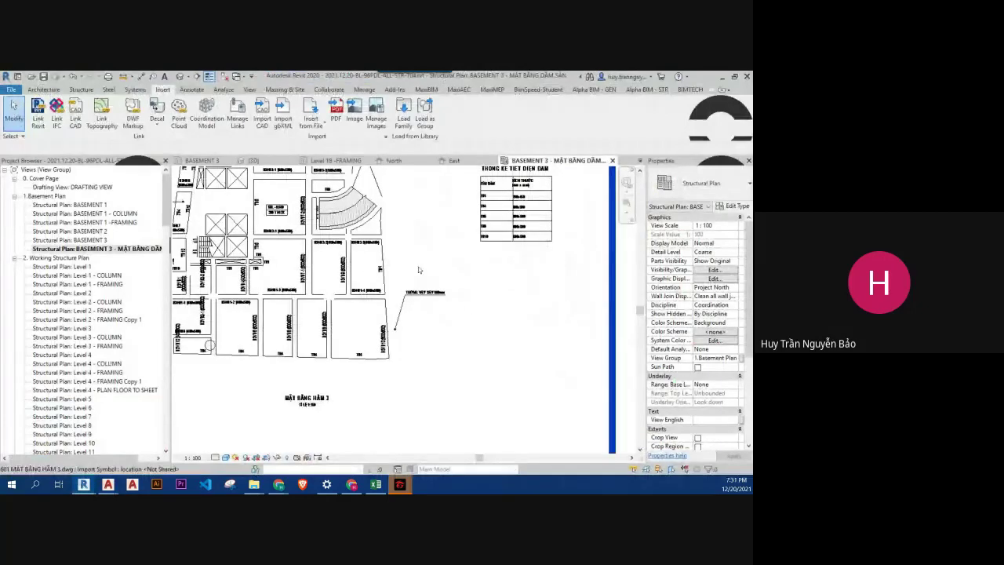
Step: Align the imported basement 3 plan onto the reference line with AL
{"action": "scroll", "coordinate": [466, 309], "scroll_direction": "down", "scroll_amount": 2}
{"action": "scroll", "coordinate": [463, 317], "scroll_direction": "down", "scroll_amount": 2}
{"action": "middle_click_drag", "start_coordinate": [462, 318], "coordinate": [456, 331]}
{"action": "scroll", "coordinate": [456, 332], "scroll_direction": "up", "scroll_amount": 2}
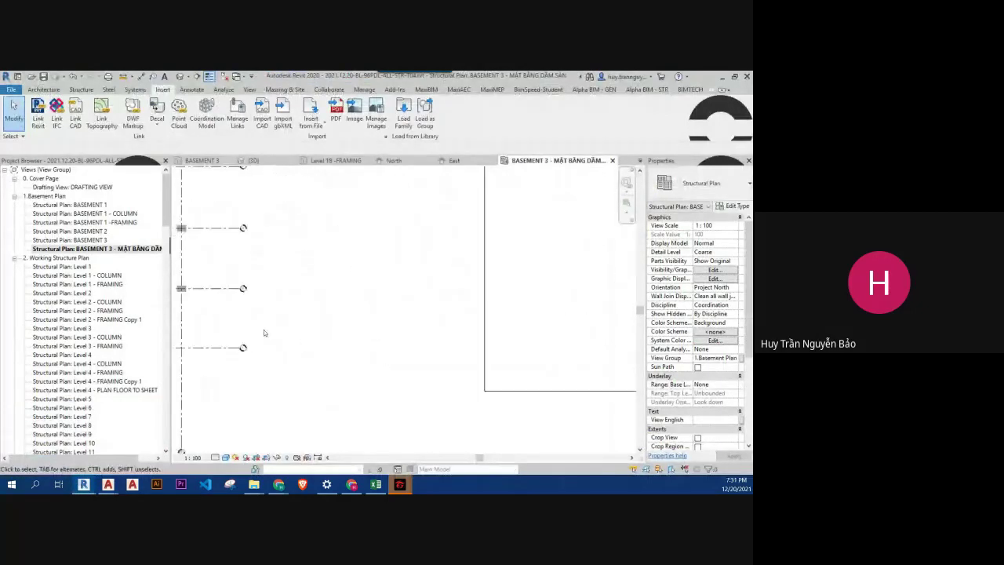
{"action": "key", "text": "a"}
{"action": "key", "text": "l"}
{"action": "mouse_move", "coordinate": [343, 295]}
{"action": "middle_mouse_down"}
{"action": "mouse_move", "coordinate": [426, 274]}
{"action": "mouse_move", "coordinate": [440, 296]}
{"action": "middle_mouse_up"}
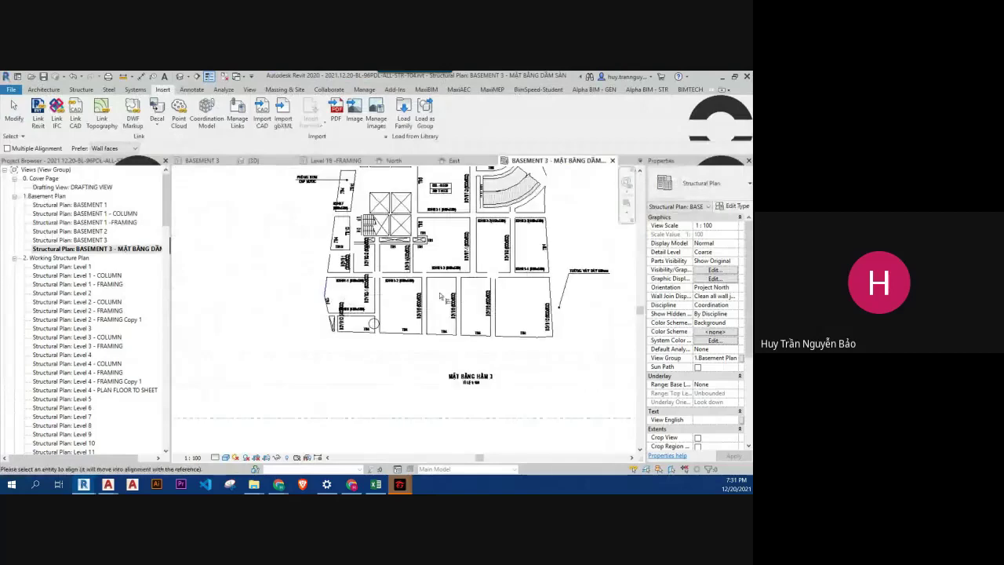
{"action": "left_click", "coordinate": [447, 287]}
Step: Start an aligned dimension with DI, then cancel it
{"action": "scroll", "coordinate": [438, 442], "scroll_direction": "up", "scroll_amount": 2}
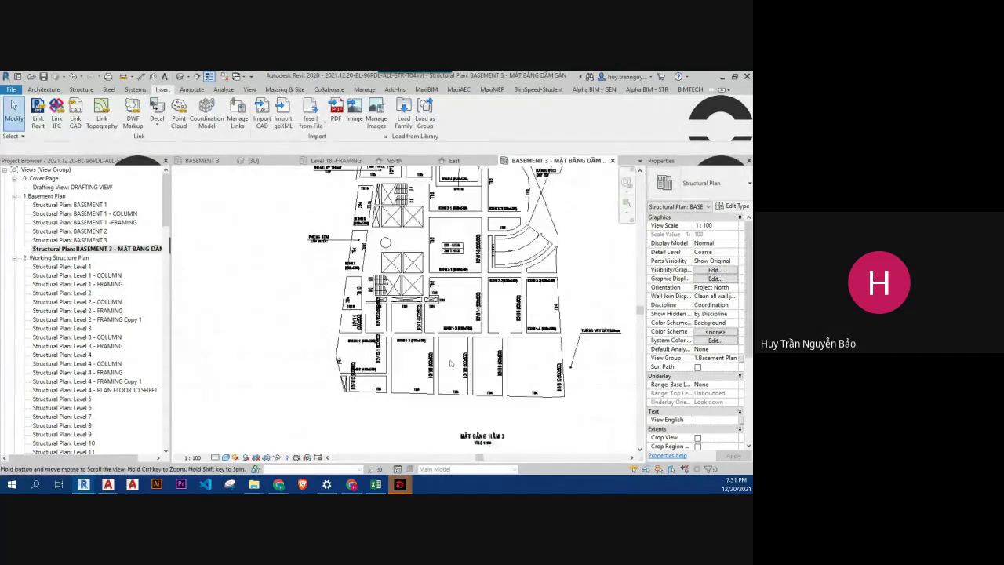
{"action": "scroll", "coordinate": [451, 369], "scroll_direction": "up", "scroll_amount": 2}
{"action": "scroll", "coordinate": [465, 302], "scroll_direction": "up", "scroll_amount": 2}
{"action": "key", "text": "d"}
{"action": "key", "text": "i"}
{"action": "scroll", "coordinate": [459, 300], "scroll_direction": "up", "scroll_amount": 1}
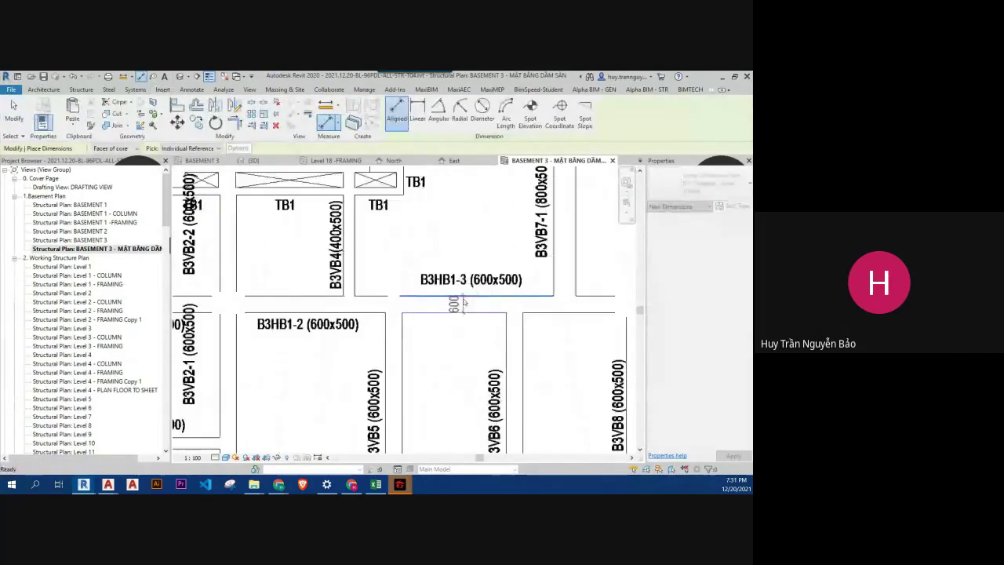
{"action": "key", "text": "Escape"}
{"action": "scroll", "coordinate": [462, 306], "scroll_direction": "down", "scroll_amount": 2}
Step: Move the imported DWG a further 300 with MV, then switch to AutoCAD
{"action": "left_click", "coordinate": [467, 310]}
{"action": "scroll", "coordinate": [470, 311], "scroll_direction": "down", "scroll_amount": 2}
{"action": "scroll", "coordinate": [469, 311], "scroll_direction": "down", "scroll_amount": 2}
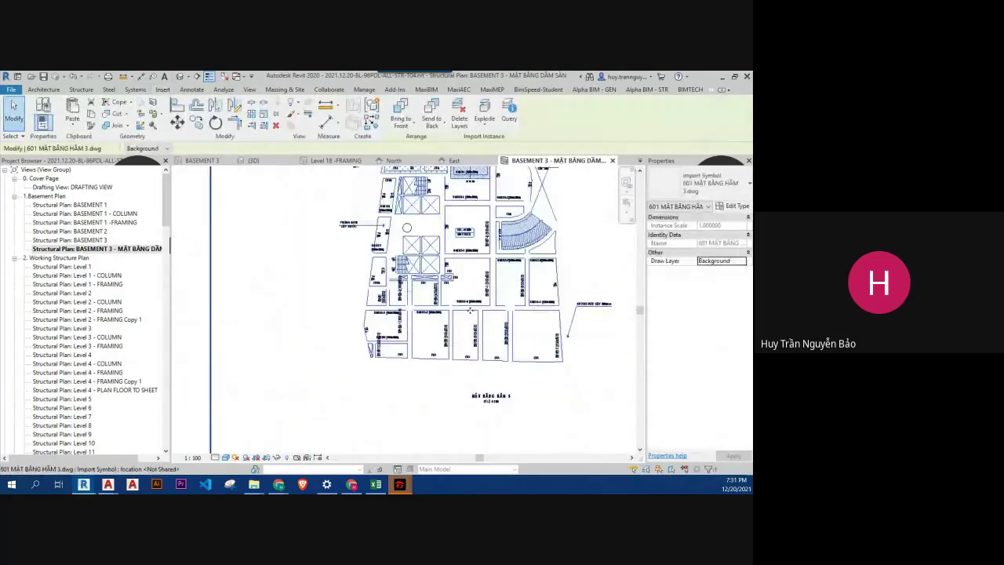
{"action": "scroll", "coordinate": [408, 355], "scroll_direction": "down", "scroll_amount": 3}
{"action": "key", "text": "m"}
{"action": "key", "text": "v"}
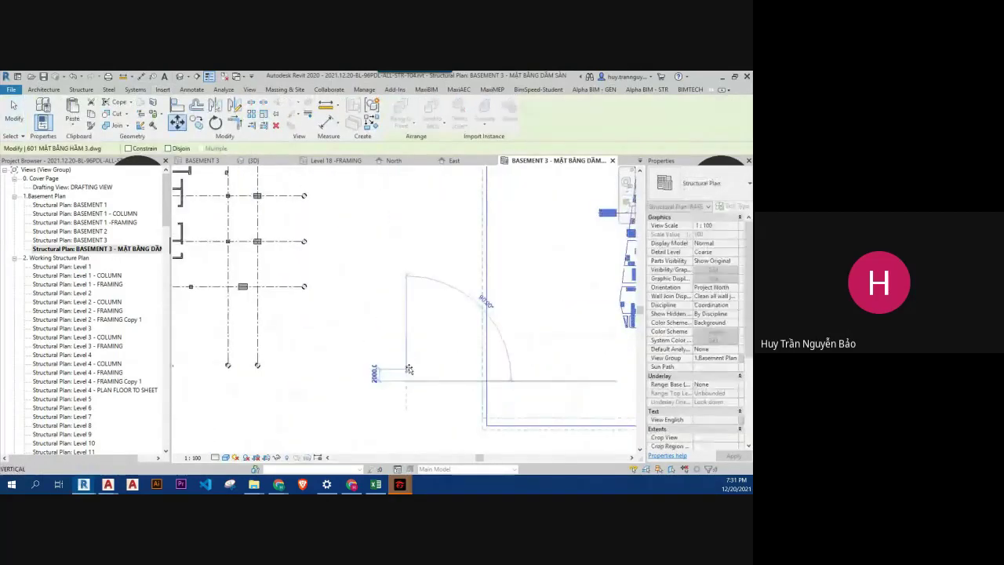
{"action": "type", "text": "300"}
{"action": "key", "text": "Return"}
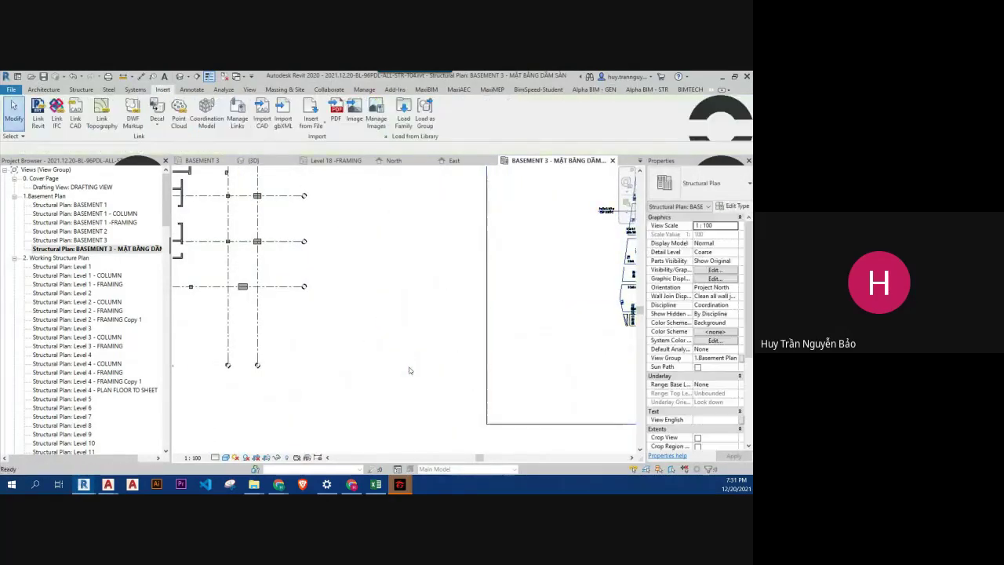
{"action": "scroll", "coordinate": [435, 352], "scroll_direction": "up", "scroll_amount": 2}
{"action": "scroll", "coordinate": [412, 331], "scroll_direction": "up", "scroll_amount": 2}
{"action": "scroll", "coordinate": [412, 331], "scroll_direction": "down", "scroll_amount": 2}
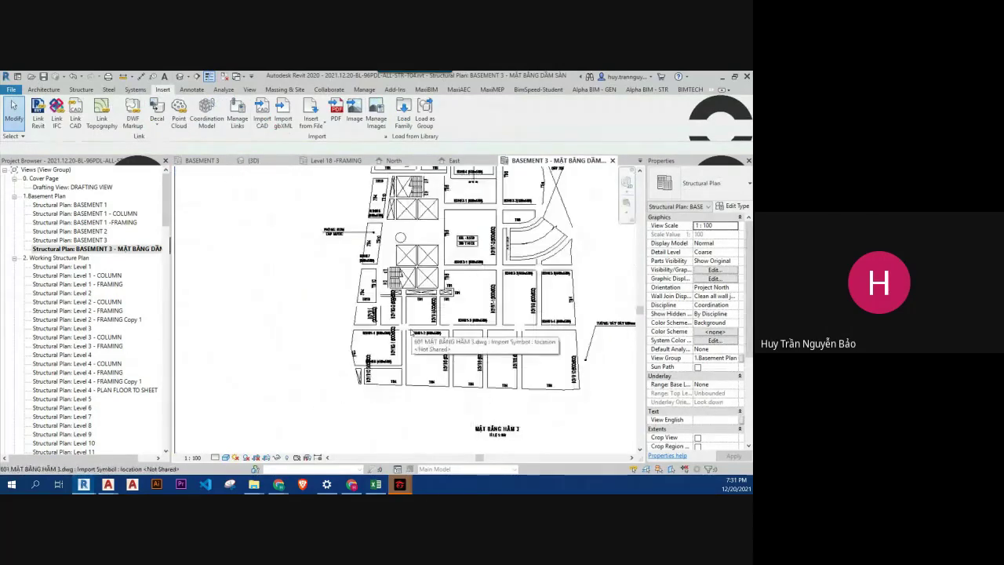
{"action": "key", "text": "alt+Tab"}
{"action": "scroll", "coordinate": [414, 338], "scroll_direction": "up", "scroll_amount": 2}
Step: Zoom around the AutoCAD basement 3 drawing, then glance at the Revit plan
{"action": "scroll", "coordinate": [415, 336], "scroll_direction": "down", "scroll_amount": 5}
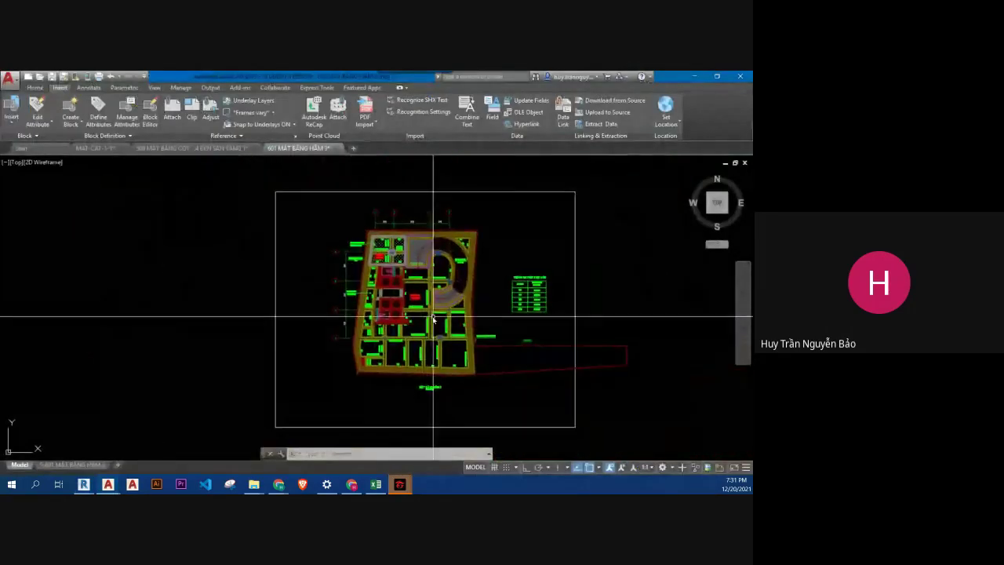
{"action": "scroll", "coordinate": [420, 336], "scroll_direction": "up", "scroll_amount": 3}
{"action": "scroll", "coordinate": [420, 336], "scroll_direction": "up", "scroll_amount": 3}
{"action": "scroll", "coordinate": [420, 336], "scroll_direction": "up", "scroll_amount": 1}
{"action": "scroll", "coordinate": [420, 336], "scroll_direction": "down", "scroll_amount": 2}
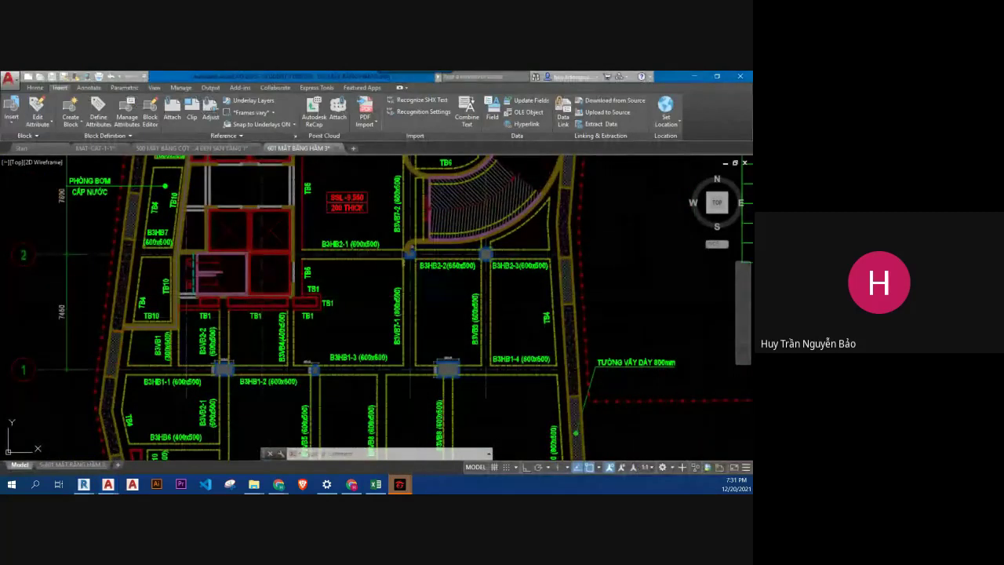
{"action": "key", "text": "alt+Tab"}
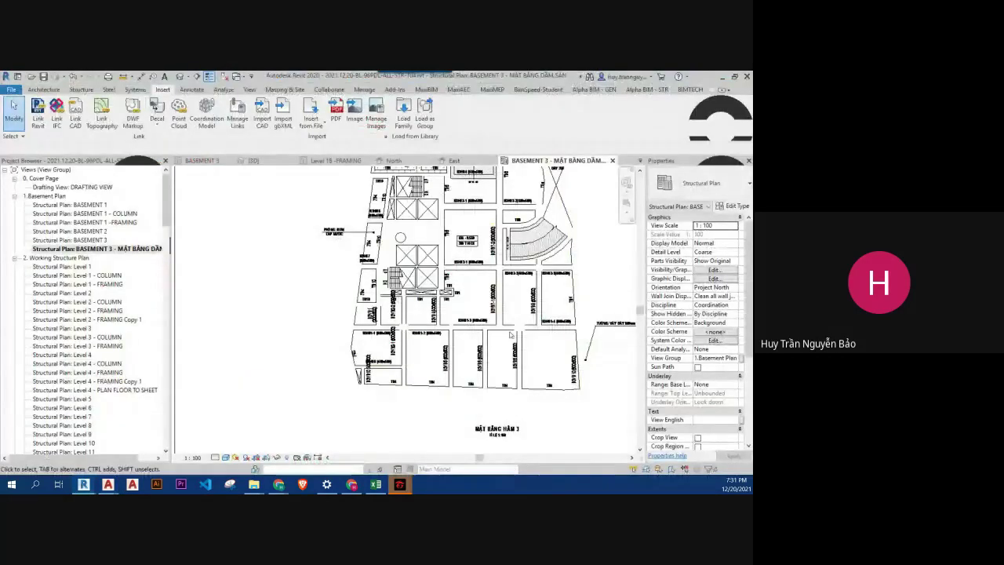
{"action": "scroll", "coordinate": [355, 342], "scroll_direction": "down", "scroll_amount": 3}
{"action": "scroll", "coordinate": [340, 352], "scroll_direction": "down", "scroll_amount": 2}
{"action": "scroll", "coordinate": [341, 353], "scroll_direction": "up", "scroll_amount": 5}
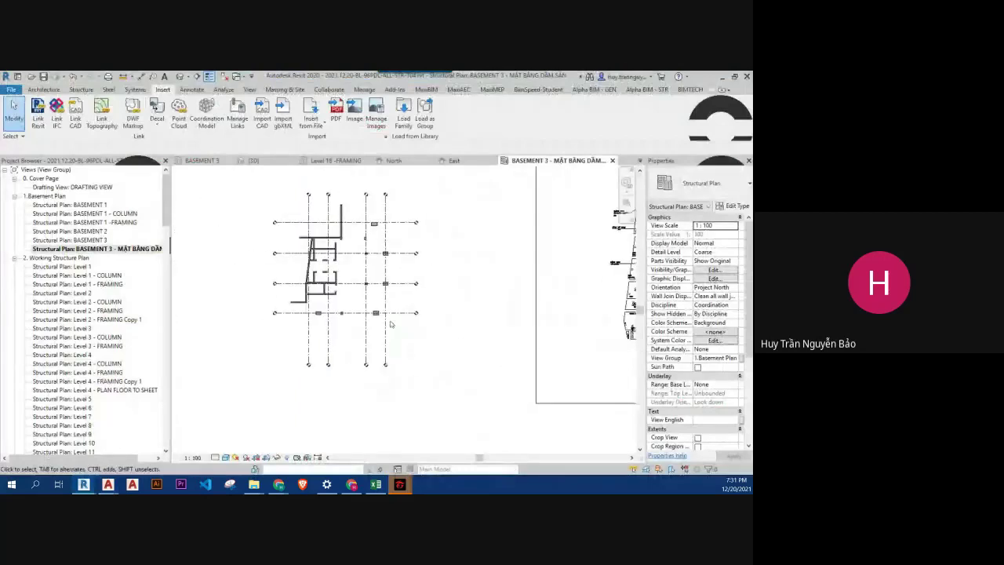
Step: Back in AutoCAD, inspect the top of the plan with grid bubbles A–D, then return to Revit
{"action": "key", "text": "alt+Tab"}
{"action": "scroll", "coordinate": [404, 327], "scroll_direction": "down", "scroll_amount": 2}
{"action": "scroll", "coordinate": [412, 345], "scroll_direction": "down", "scroll_amount": 3}
{"action": "scroll", "coordinate": [415, 354], "scroll_direction": "up", "scroll_amount": 5}
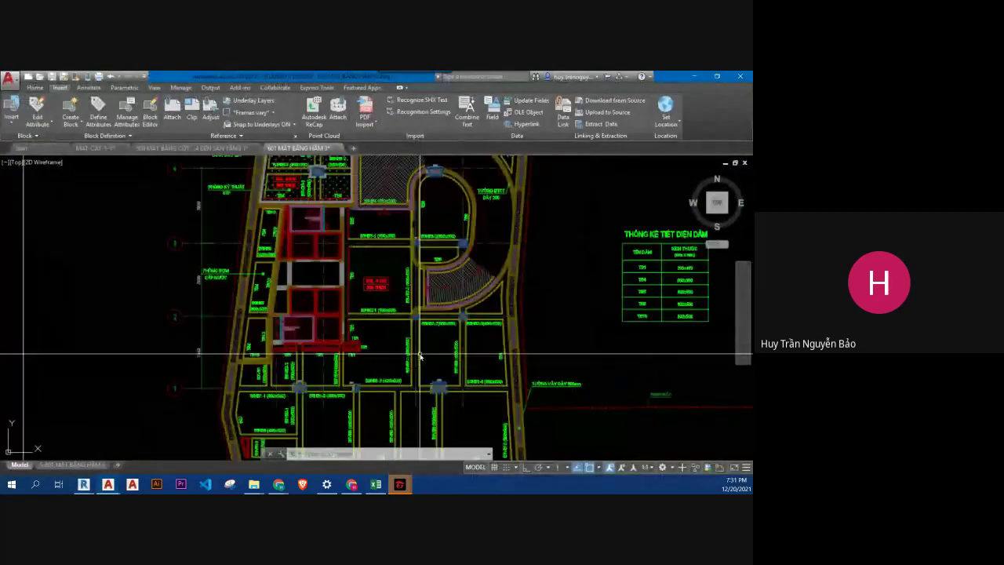
{"action": "middle_click_drag", "start_coordinate": [420, 235], "coordinate": [424, 400]}
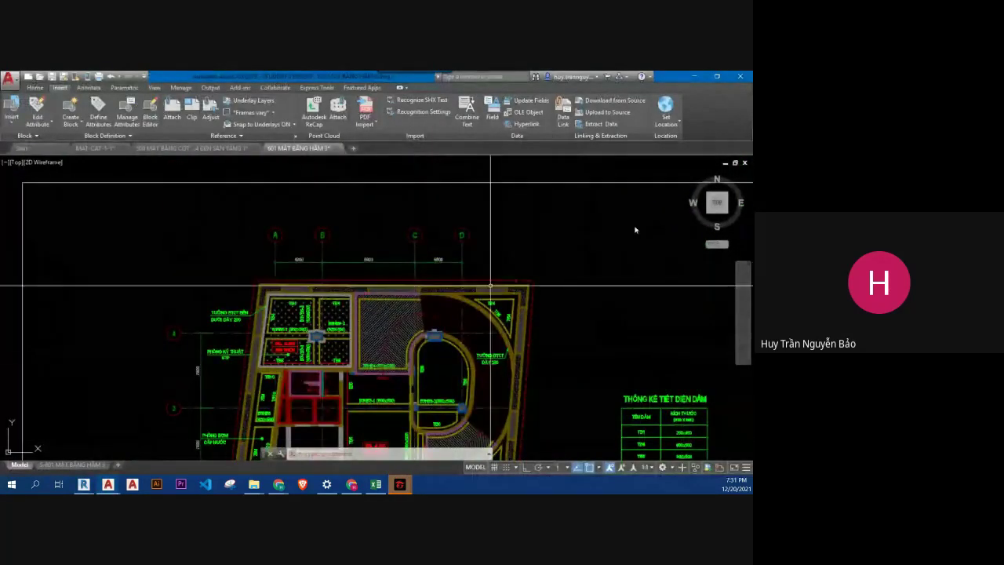
{"action": "key", "text": "alt+Tab"}
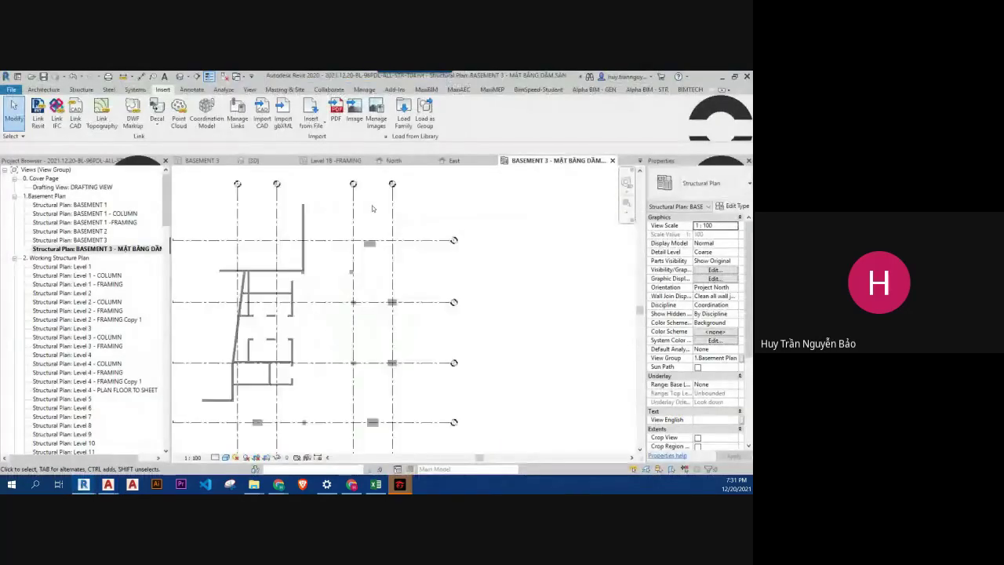
Step: Try aligning the CAD plan to a grid reference line with AL, then cancel
{"action": "scroll", "coordinate": [368, 216], "scroll_direction": "up", "scroll_amount": 2}
{"action": "key", "text": "a"}
{"action": "key", "text": "l"}
{"action": "scroll", "coordinate": [396, 250], "scroll_direction": "down", "scroll_amount": 3}
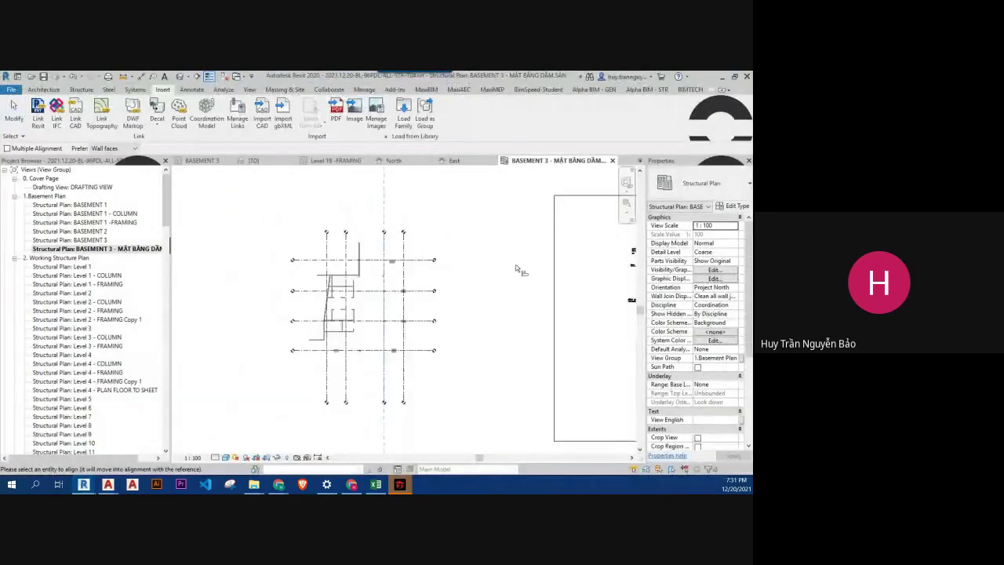
{"action": "scroll", "coordinate": [520, 269], "scroll_direction": "down", "scroll_amount": 3}
{"action": "scroll", "coordinate": [519, 336], "scroll_direction": "up", "scroll_amount": 3}
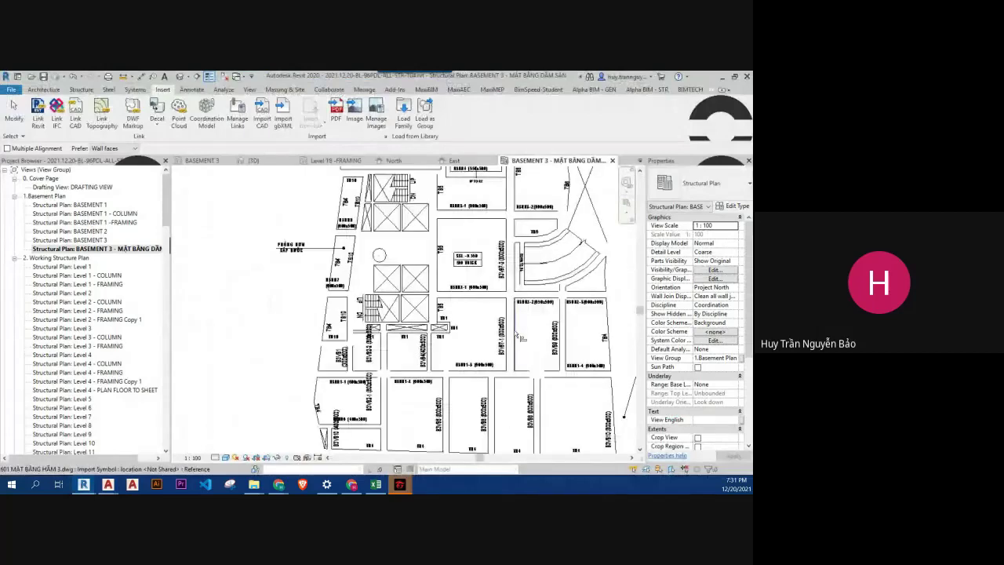
{"action": "left_click", "coordinate": [515, 335]}
{"action": "scroll", "coordinate": [494, 322], "scroll_direction": "down", "scroll_amount": 5}
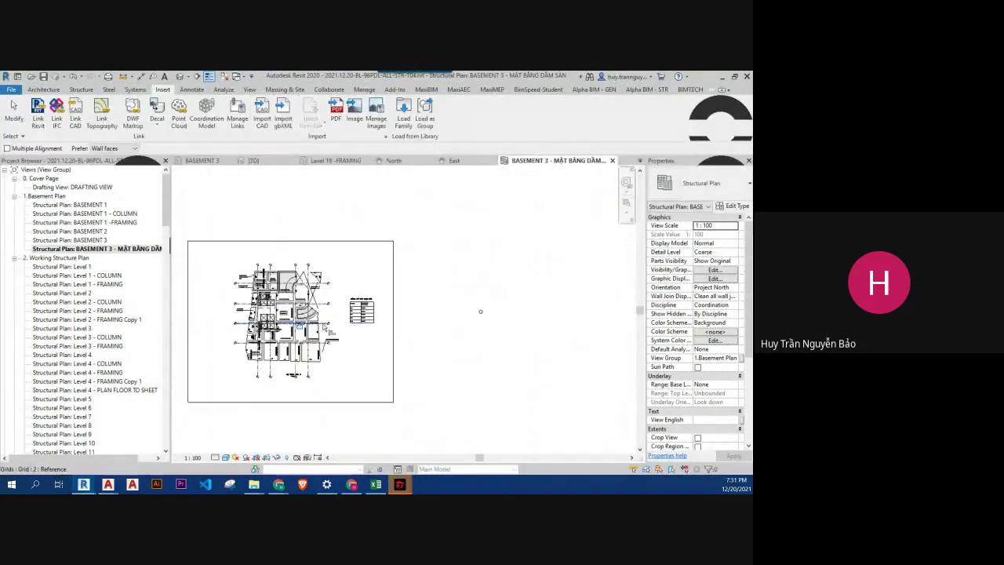
{"action": "scroll", "coordinate": [515, 307], "scroll_direction": "up", "scroll_amount": 1}
{"action": "key", "text": "Escape"}
Step: Cancel a stray dimension, then move the imported CAD plan 400 sideways onto the grids
{"action": "scroll", "coordinate": [431, 310], "scroll_direction": "up", "scroll_amount": 2}
{"action": "scroll", "coordinate": [346, 312], "scroll_direction": "up", "scroll_amount": 3}
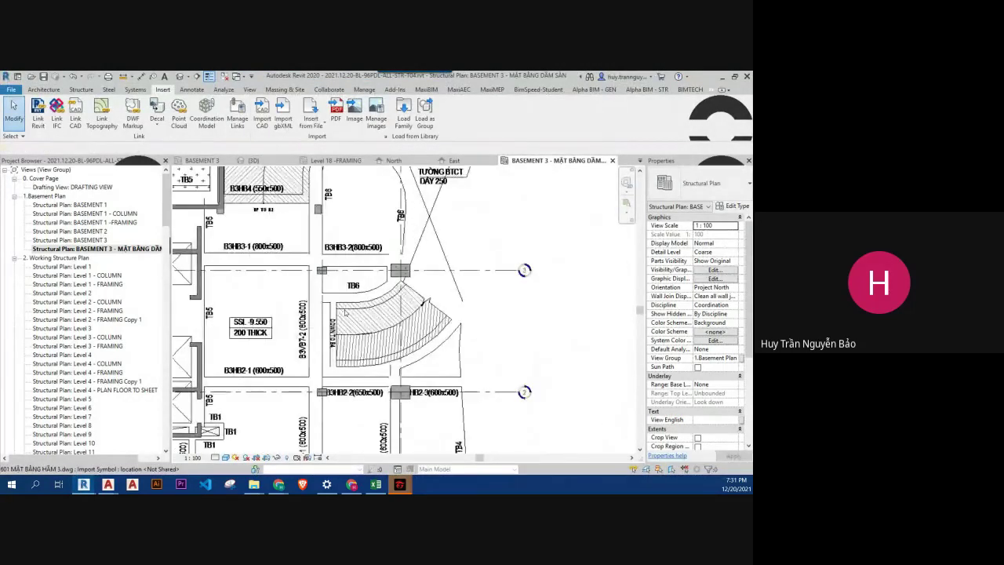
{"action": "scroll", "coordinate": [330, 274], "scroll_direction": "up", "scroll_amount": 2}
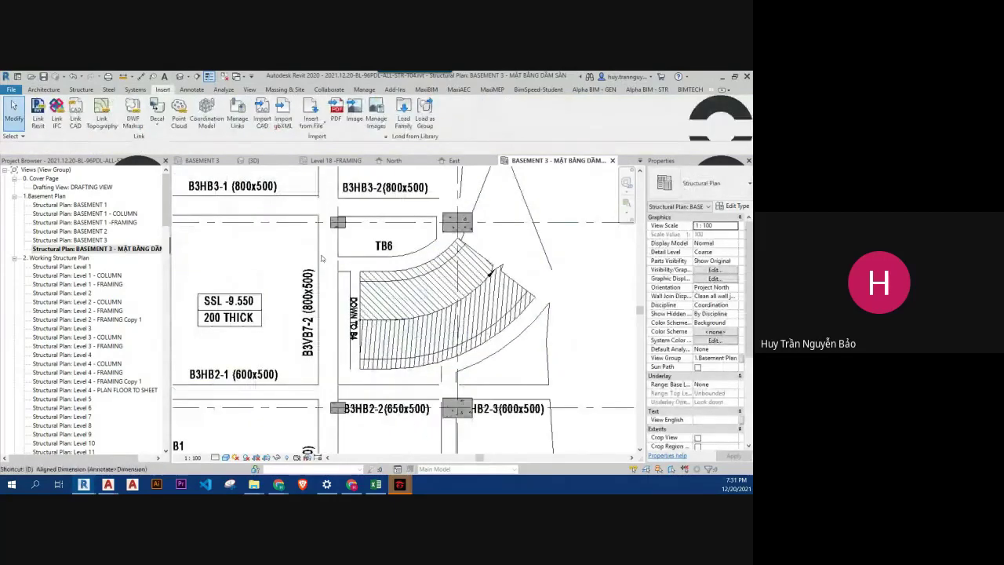
{"action": "key", "text": "d"}
{"action": "key", "text": "i"}
{"action": "key", "text": "Escape"}
{"action": "key", "text": "Escape"}
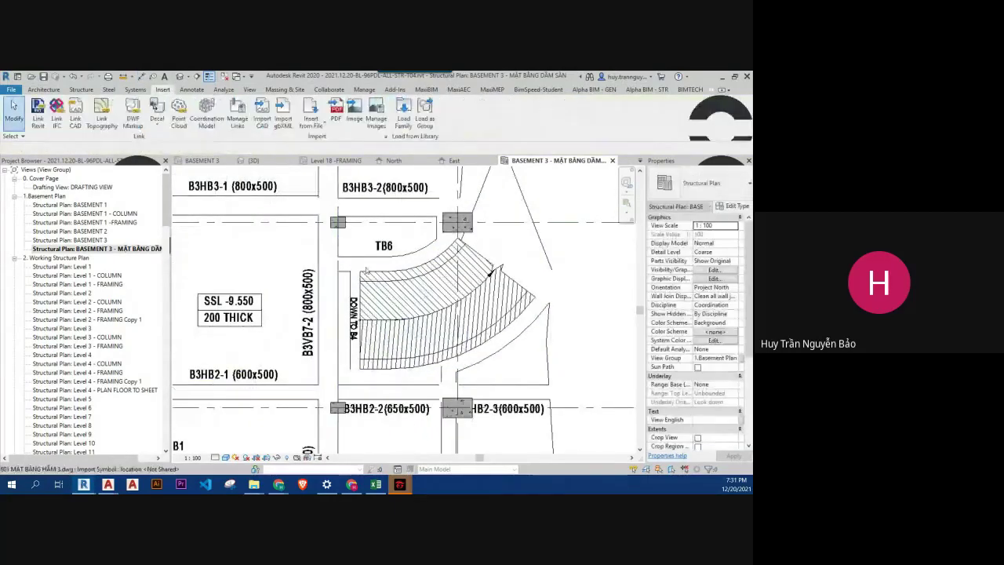
{"action": "left_click", "coordinate": [366, 271]}
{"action": "key", "text": "v"}
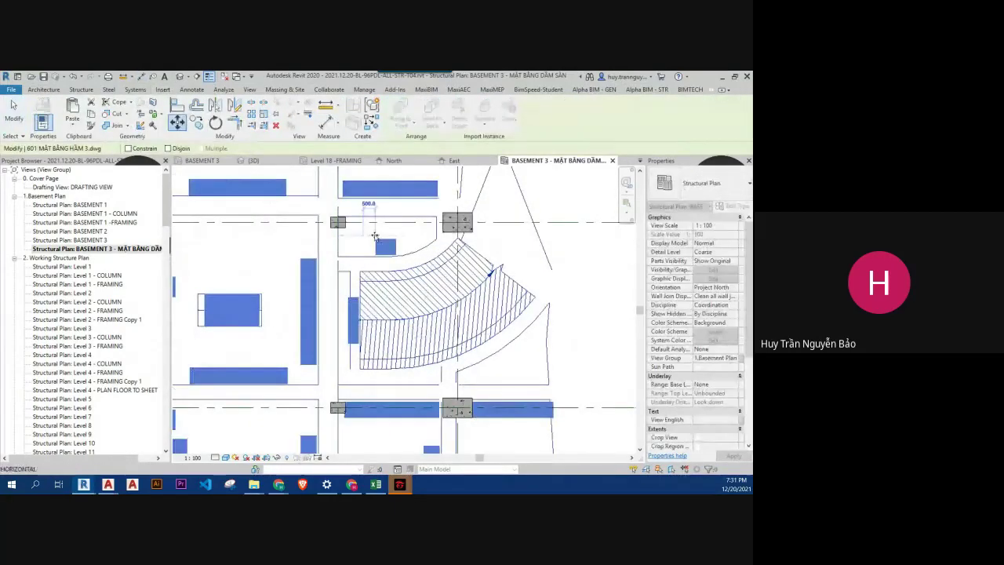
{"action": "type", "text": "400"}
{"action": "key", "text": "Return"}
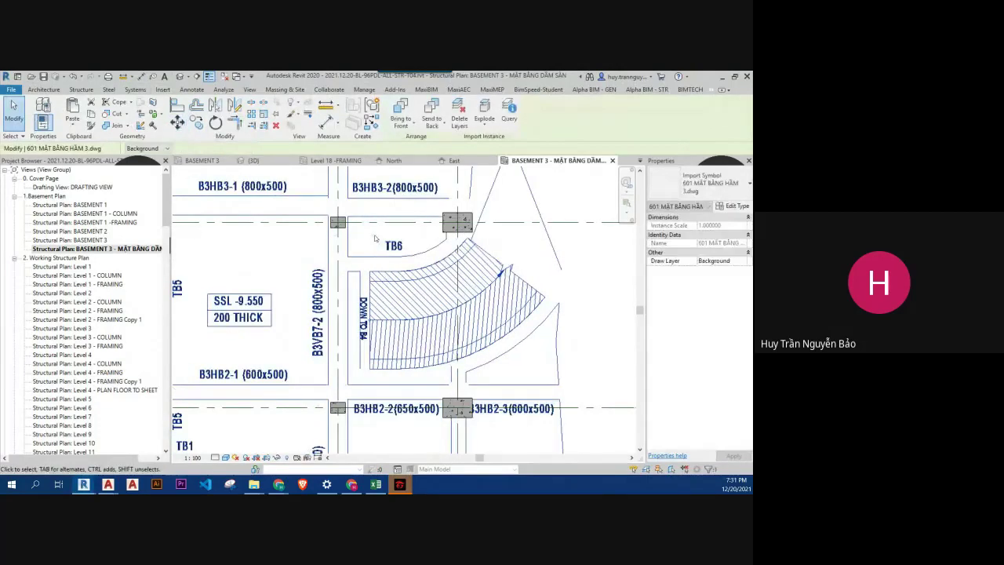
{"action": "left_click", "coordinate": [351, 251]}
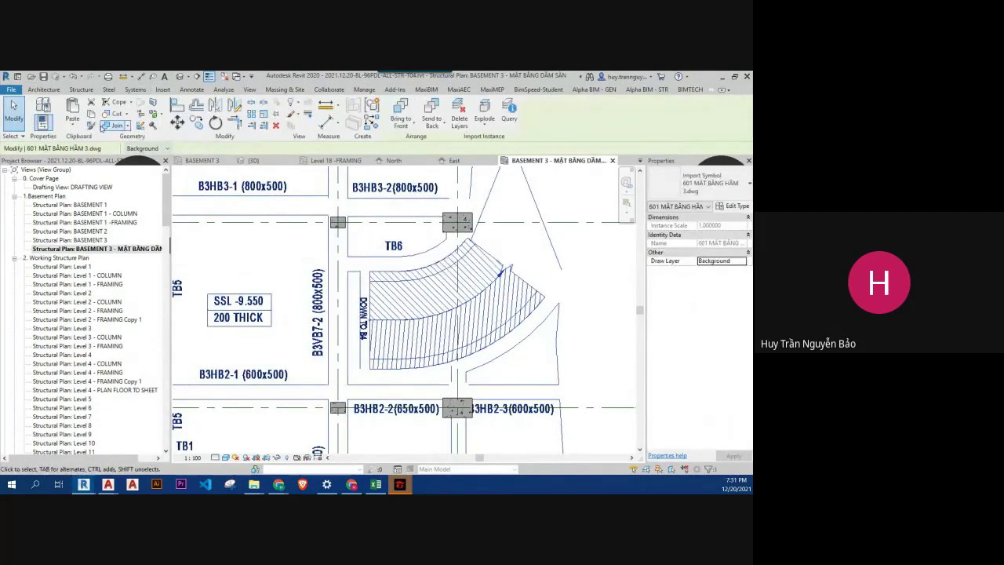
{"action": "key", "text": "Escape"}
Step: Check the lower beams against the grids, then switch to AutoCAD
{"action": "scroll", "coordinate": [485, 334], "scroll_direction": "down", "scroll_amount": 3}
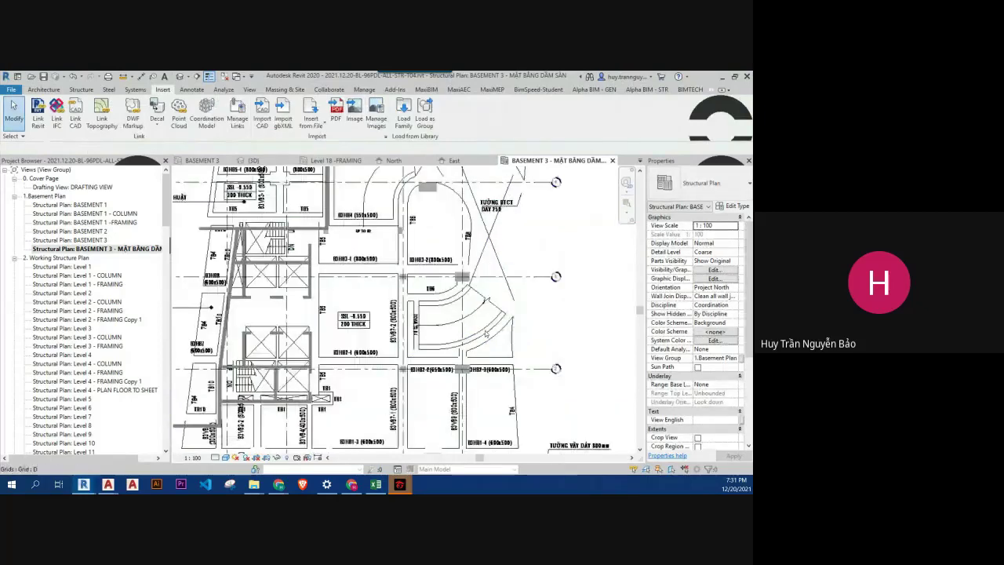
{"action": "scroll", "coordinate": [486, 333], "scroll_direction": "down", "scroll_amount": 2}
{"action": "scroll", "coordinate": [463, 328], "scroll_direction": "down", "scroll_amount": 1}
{"action": "scroll", "coordinate": [437, 322], "scroll_direction": "down", "scroll_amount": 1}
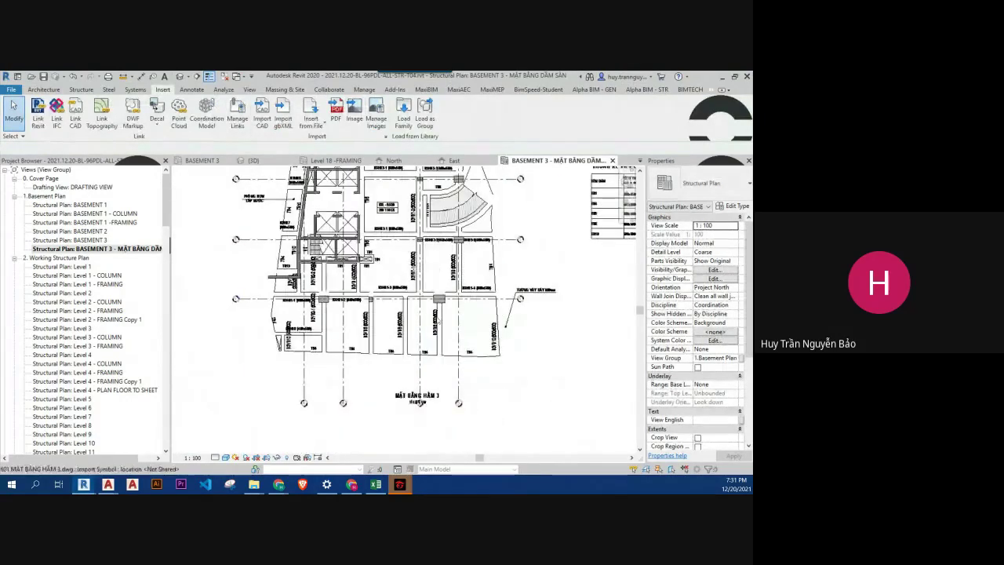
{"action": "scroll", "coordinate": [400, 343], "scroll_direction": "up", "scroll_amount": 2}
{"action": "middle_click_drag", "start_coordinate": [410, 259], "coordinate": [438, 310]}
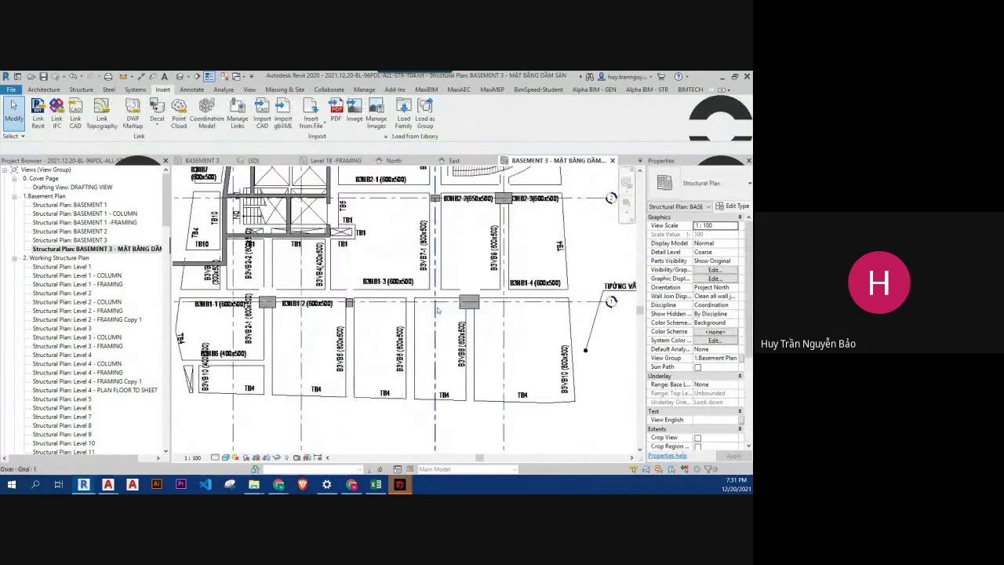
{"action": "scroll", "coordinate": [455, 275], "scroll_direction": "down", "scroll_amount": 1}
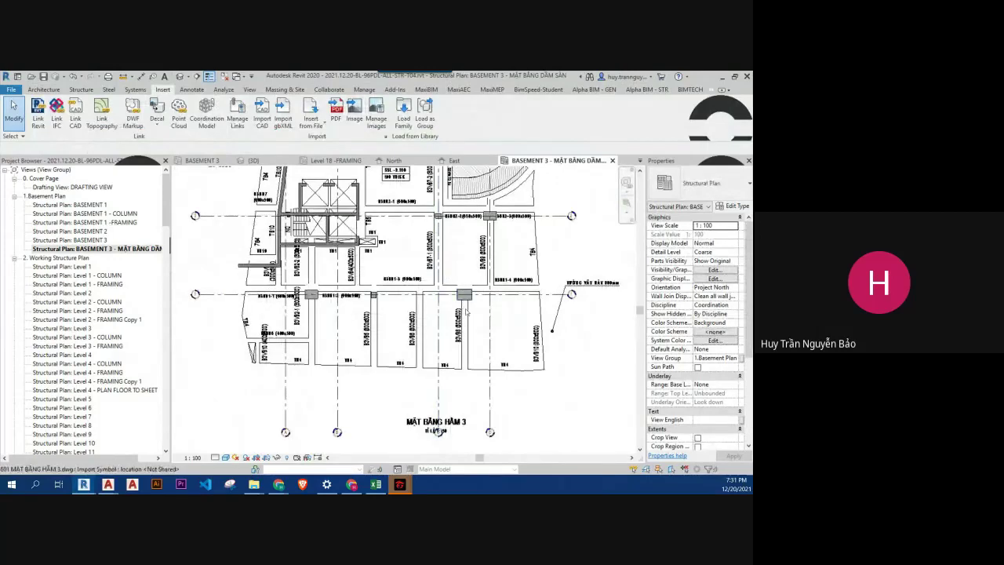
{"action": "key", "text": "alt+Tab"}
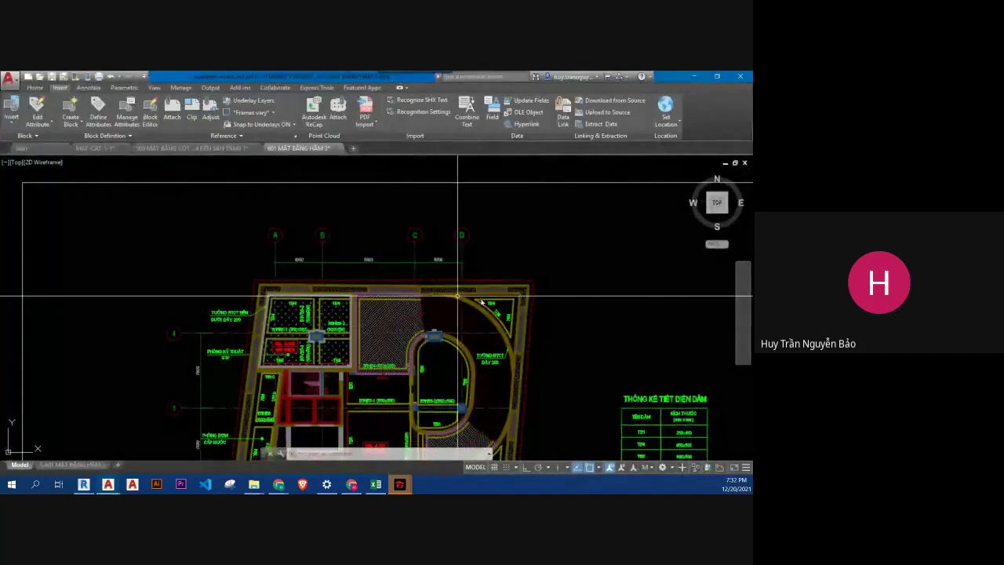
Step: Select the referenced basement plan and try exploding it with X, then cancel
{"action": "scroll", "coordinate": [421, 249], "scroll_direction": "down", "scroll_amount": 2}
{"action": "left_click", "coordinate": [421, 249]}
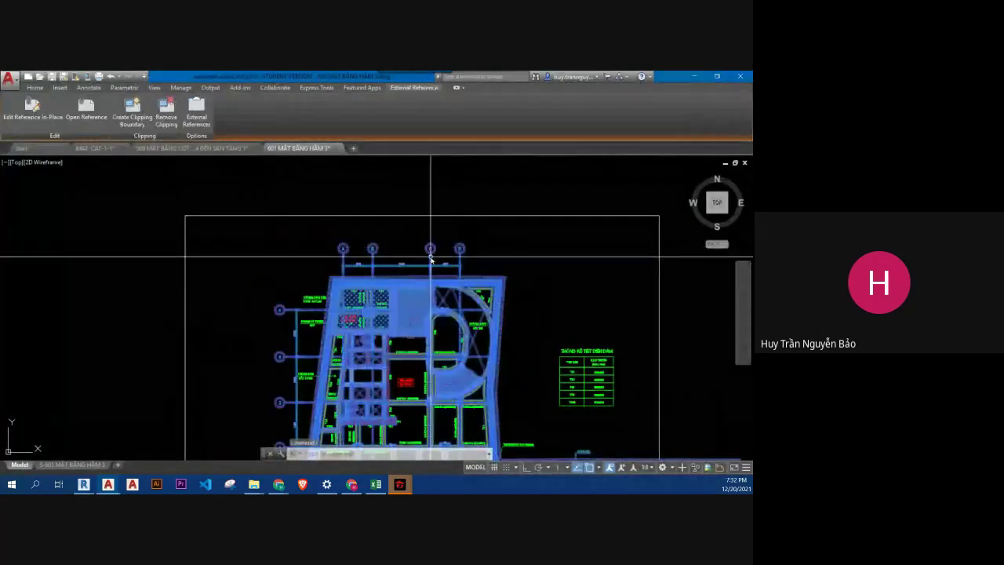
{"action": "key", "text": "Escape"}
{"action": "left_click", "coordinate": [422, 249]}
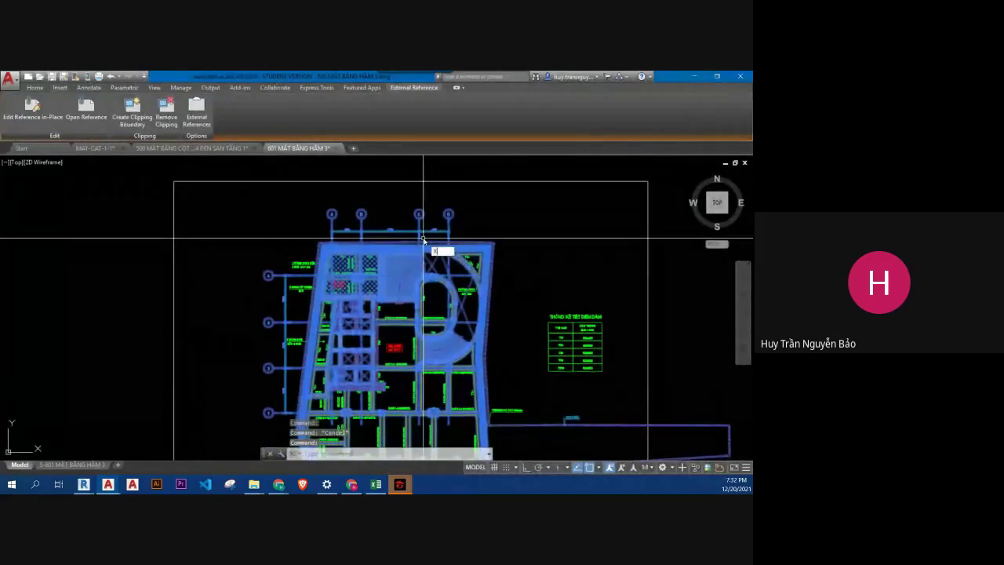
{"action": "key", "text": "Escape"}
{"action": "left_click", "coordinate": [418, 220]}
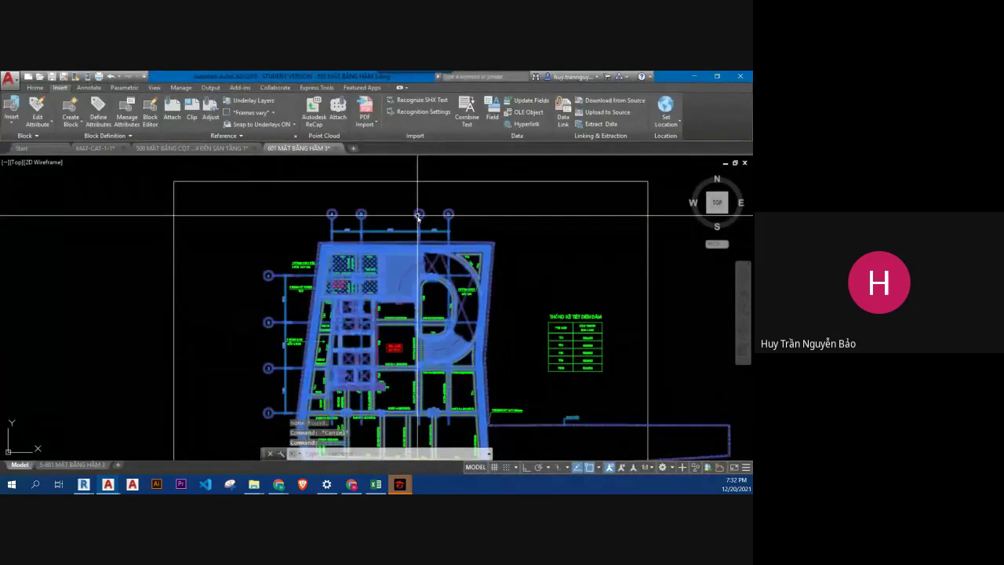
{"action": "type", "text": "x"}
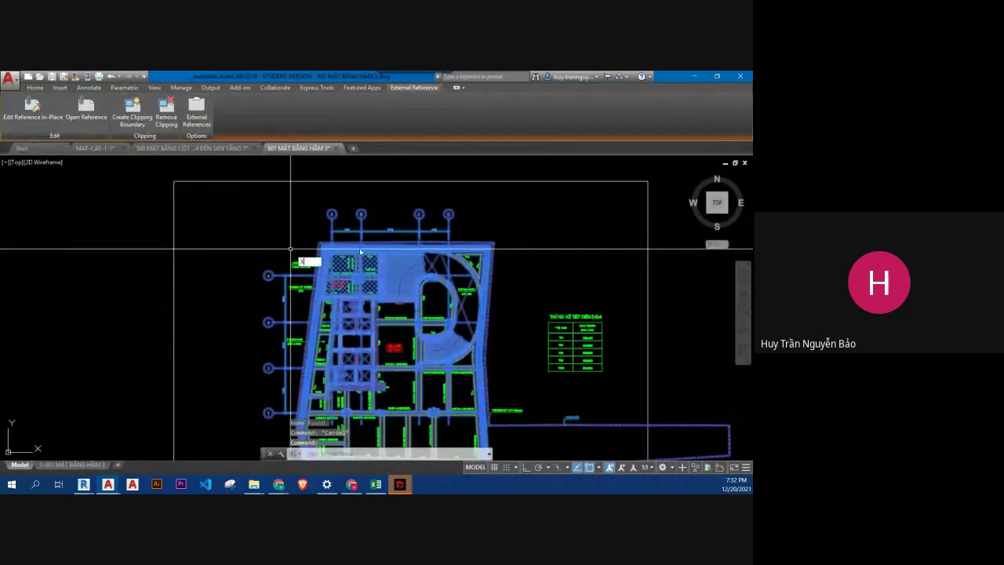
{"action": "key", "text": "Return"}
{"action": "key", "text": "Escape"}
Step: Reselect the xref and open the External References palette with XR
{"action": "left_click", "coordinate": [451, 214]}
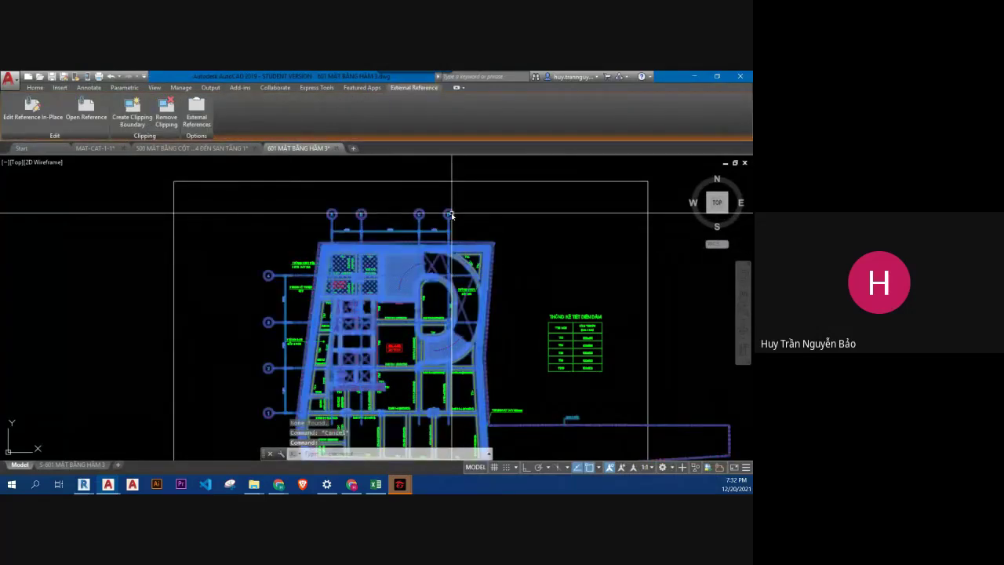
{"action": "key", "text": "Escape"}
{"action": "left_click", "coordinate": [451, 214]}
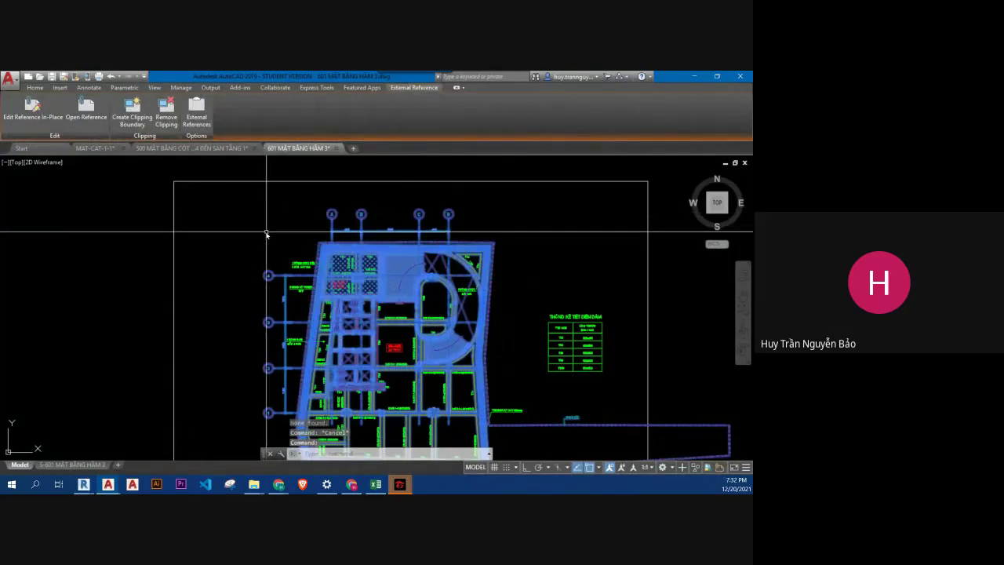
{"action": "type", "text": "xR"}
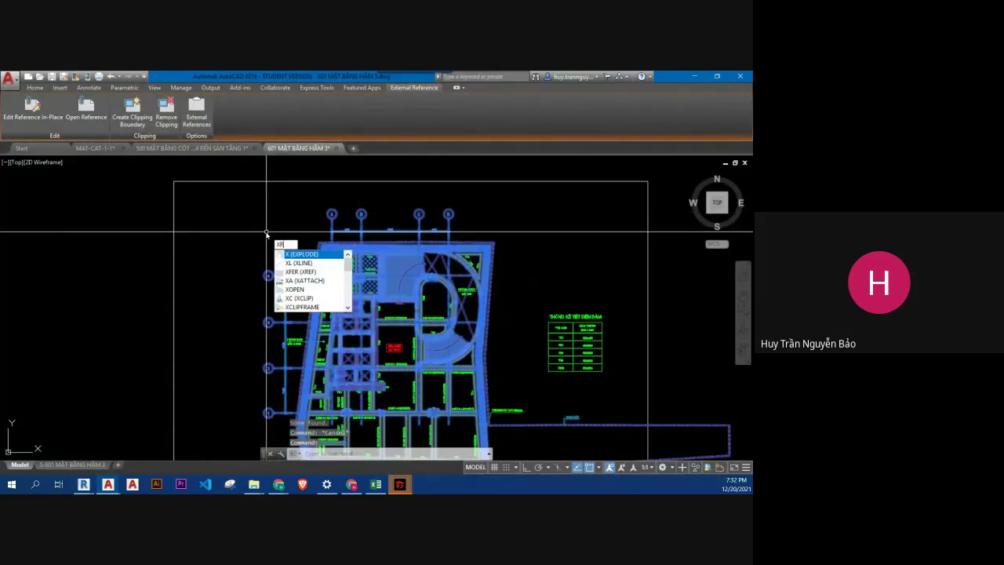
{"action": "key", "text": "Return"}
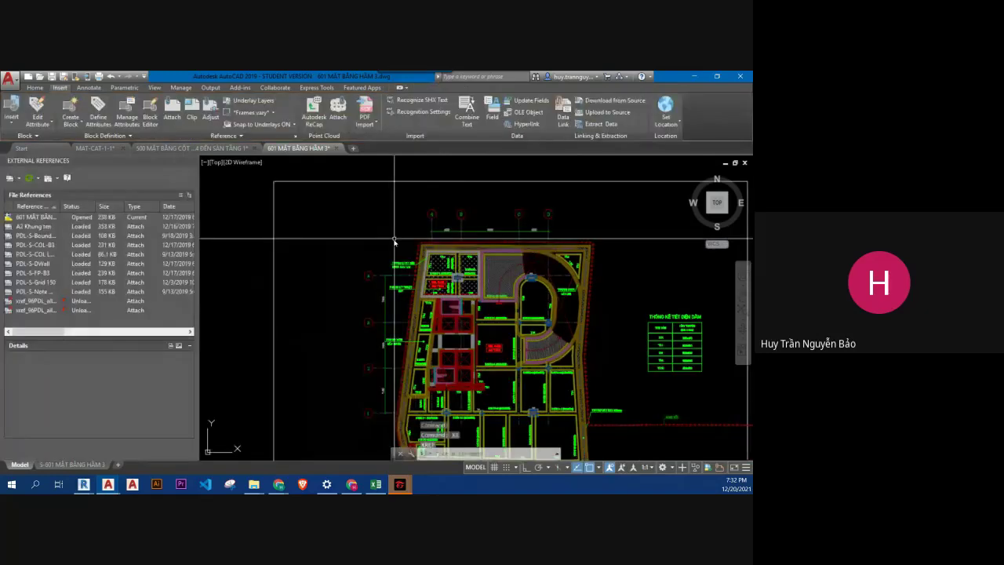
Step: Bind the PDL-S-FP-B3 reference into the drawing and close the references list
{"action": "left_click", "coordinate": [460, 214]}
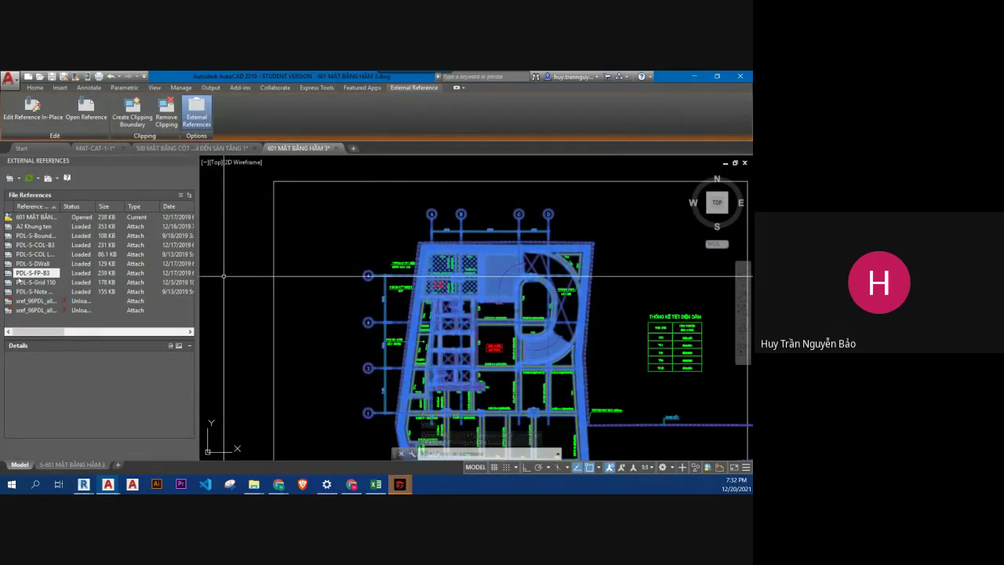
{"action": "right_click", "coordinate": [35, 276]}
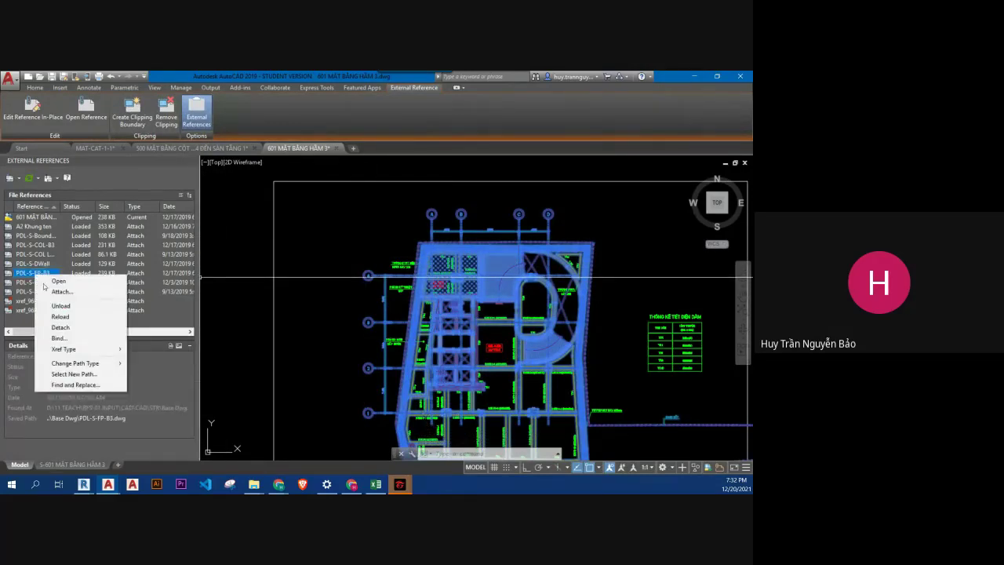
{"action": "left_click", "coordinate": [47, 281]}
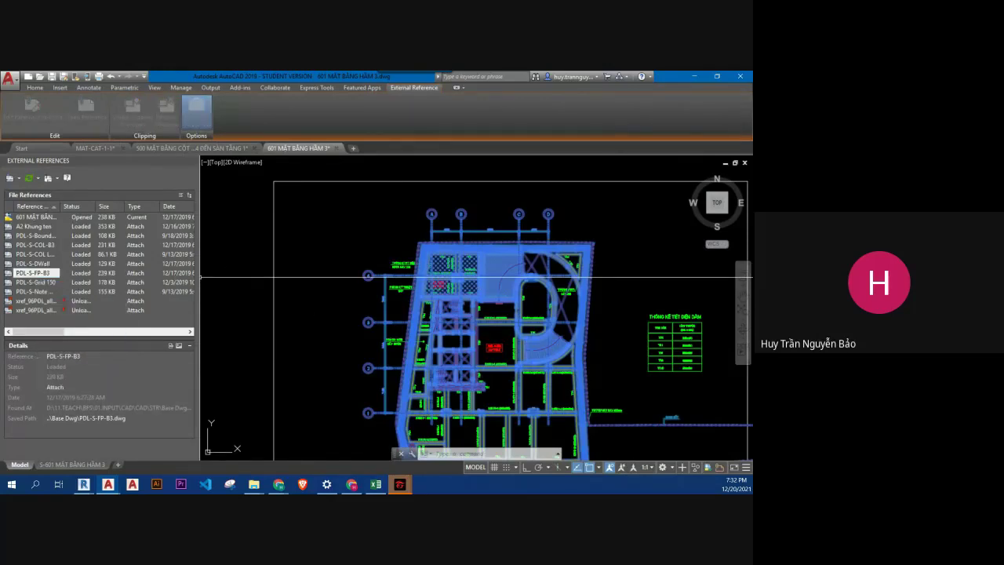
{"action": "left_click", "coordinate": [505, 239]}
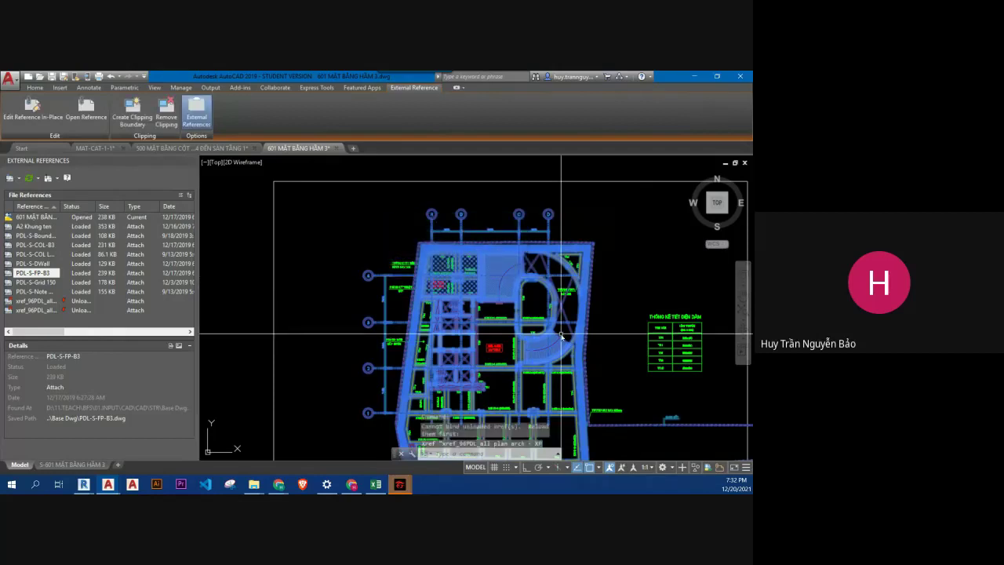
{"action": "key", "text": "Escape"}
{"action": "key", "text": "Escape"}
{"action": "scroll", "coordinate": [565, 267], "scroll_direction": "down", "scroll_amount": 5}
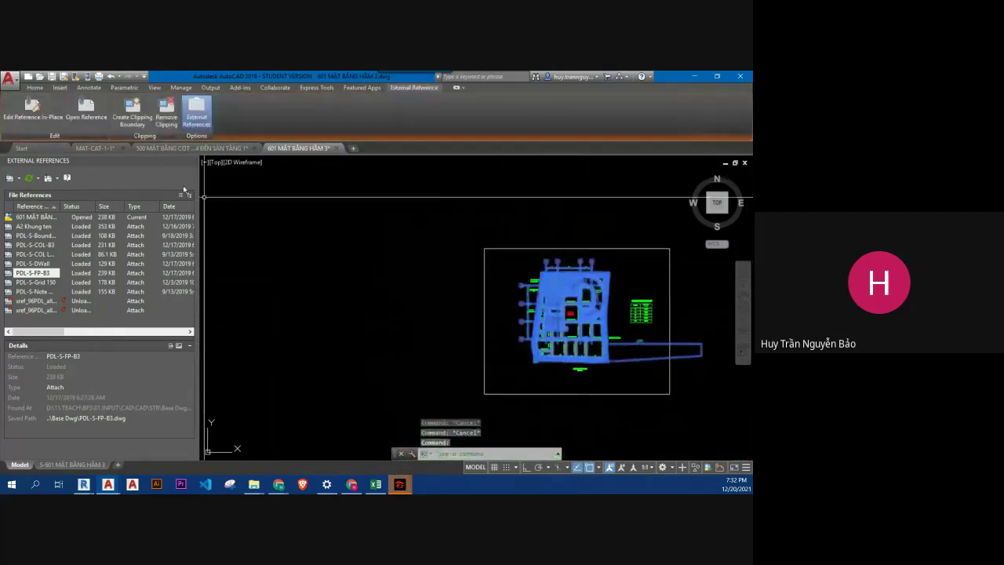
{"action": "key", "text": "Escape"}
{"action": "left_click", "coordinate": [190, 162]}
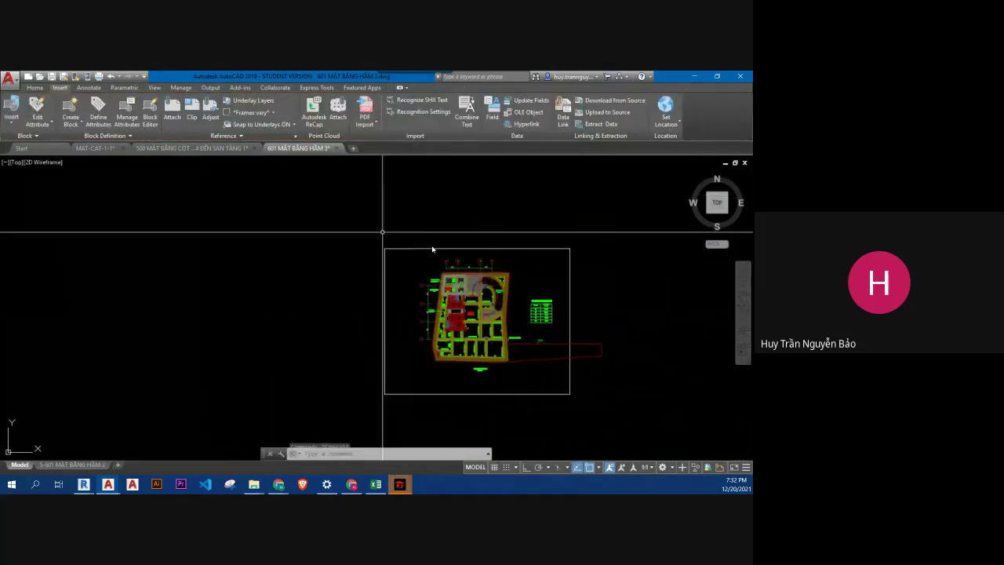
Step: Try exploding the bound basement plan, cancel, then reopen the external references list
{"action": "left_click", "coordinate": [476, 271]}
{"action": "scroll", "coordinate": [476, 272], "scroll_direction": "up", "scroll_amount": 4}
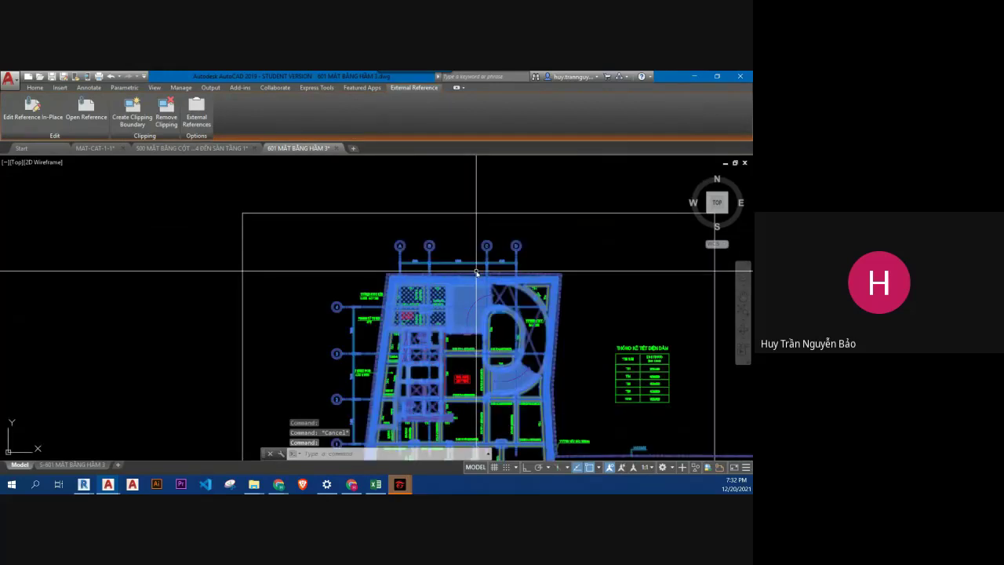
{"action": "type", "text": "x"}
{"action": "key", "text": "Return"}
{"action": "key", "text": "Escape"}
{"action": "left_click", "coordinate": [478, 276]}
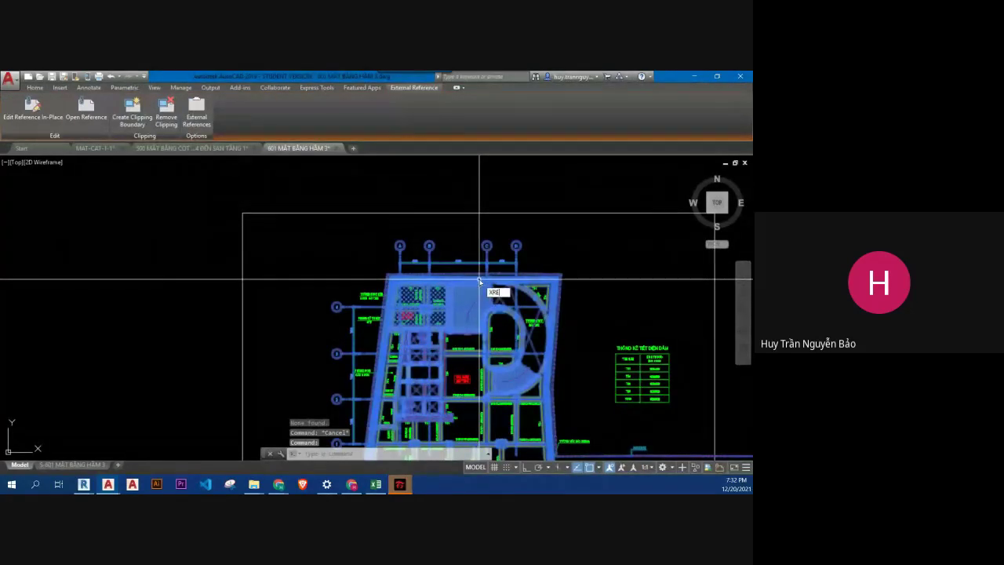
{"action": "key", "text": "Return"}
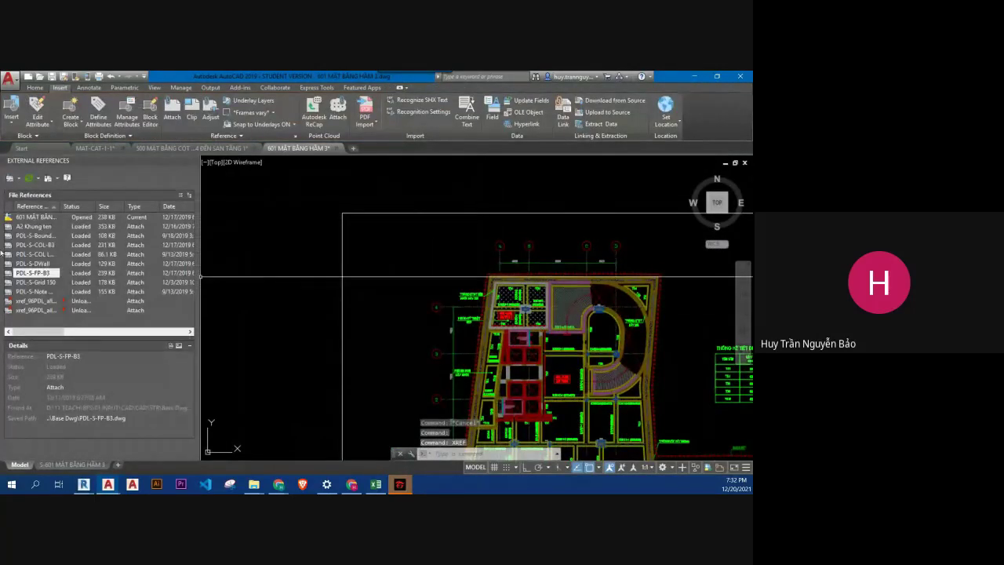
Step: Bind the PDL-S references, PDL-S-Boundary through PDL-S-Note, into the drawing
{"action": "left_click", "coordinate": [35, 236]}
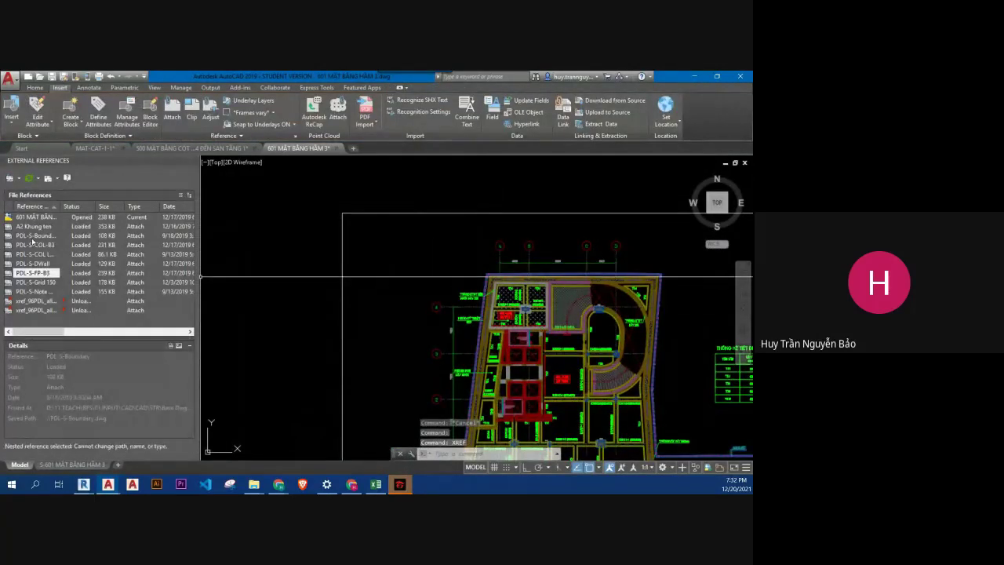
{"action": "left_click", "coordinate": [36, 291], "text": "shift"}
{"action": "right_click", "coordinate": [52, 265]}
{"action": "left_click", "coordinate": [61, 326]}
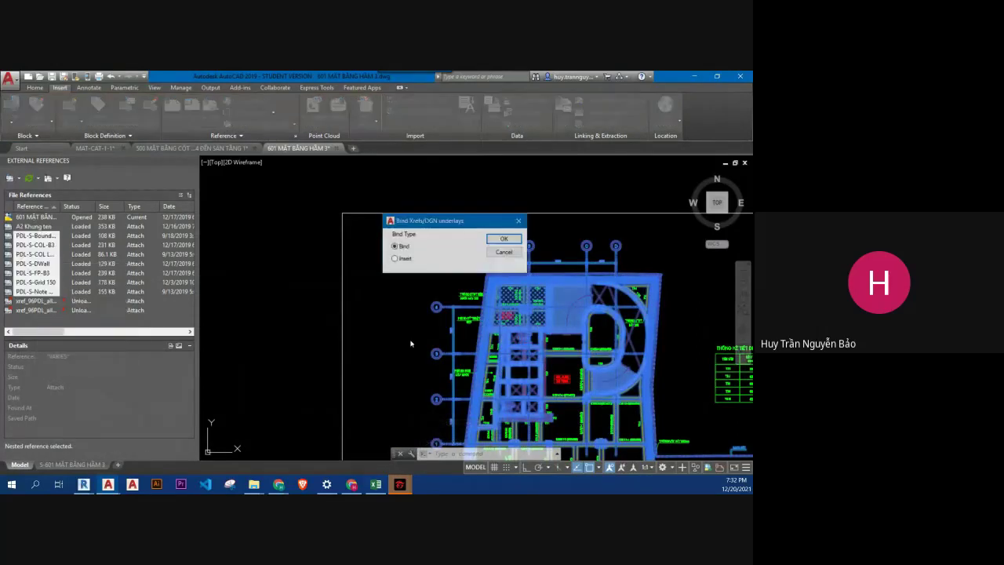
{"action": "left_click", "coordinate": [506, 238]}
Step: Select the reference geometry in the plan and try exploding it, then cancel
{"action": "scroll", "coordinate": [499, 253], "scroll_direction": "up", "scroll_amount": 2}
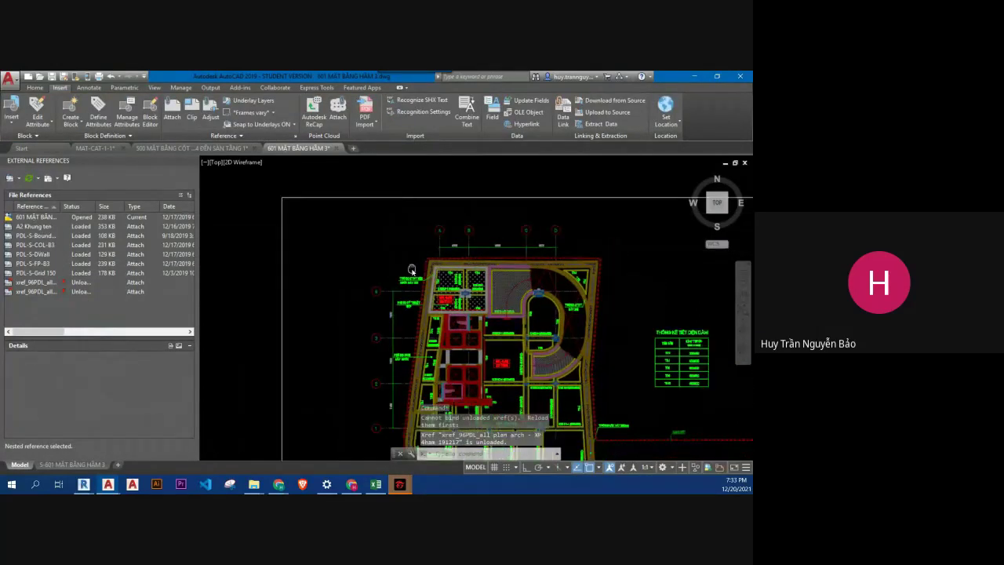
{"action": "left_click", "coordinate": [448, 227]}
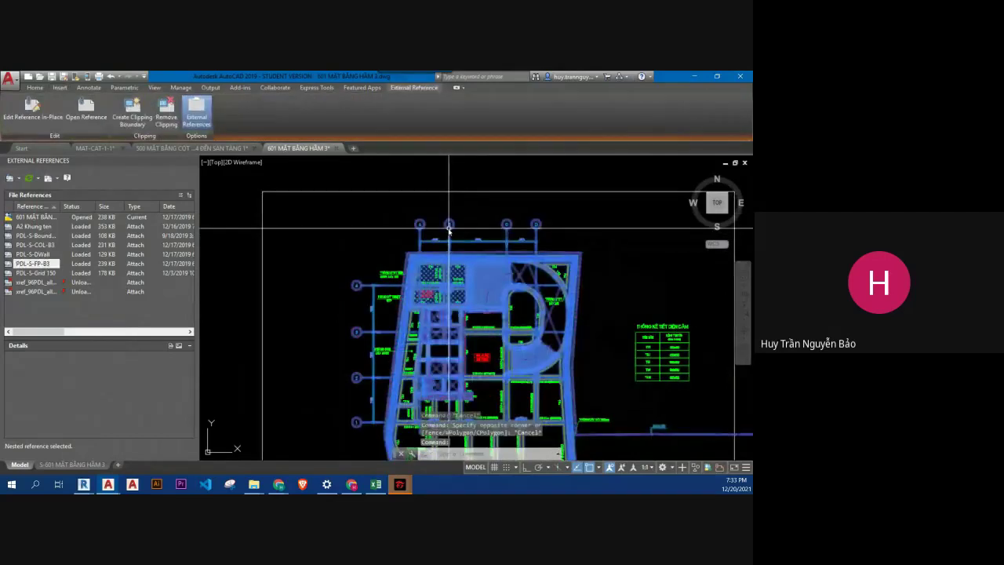
{"action": "type", "text": "X"}
{"action": "key", "text": "Return"}
{"action": "key", "text": "Escape"}
Step: Attempt to bind PDL-S-FP-B3, then reselect its geometry in the plan
{"action": "left_click", "coordinate": [453, 244]}
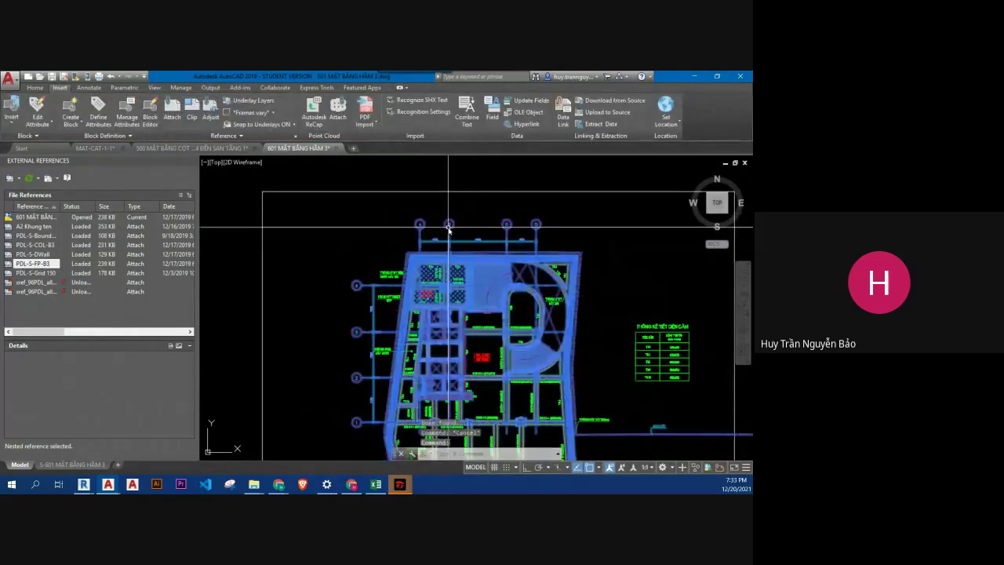
{"action": "right_click", "coordinate": [33, 264]}
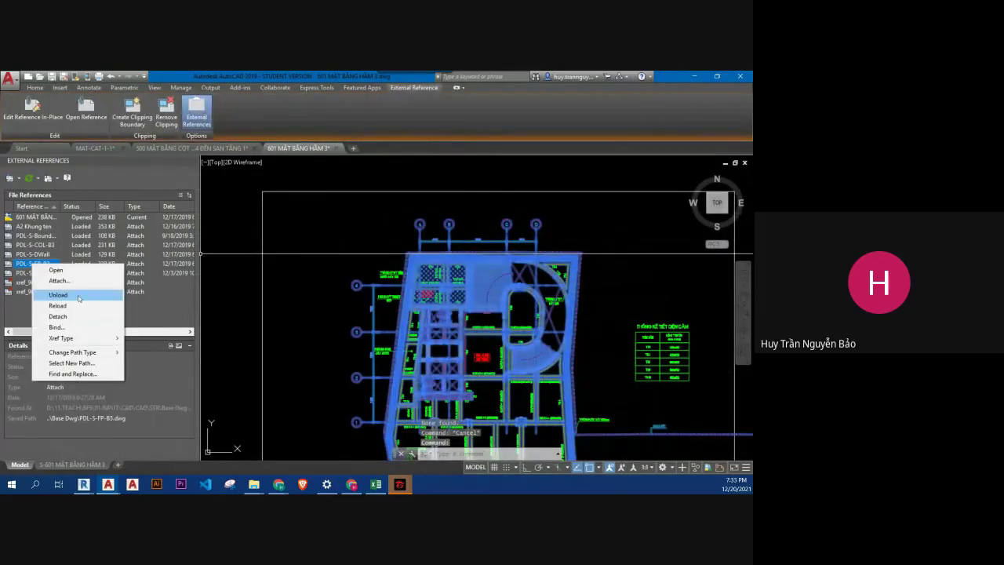
{"action": "left_click", "coordinate": [57, 326]}
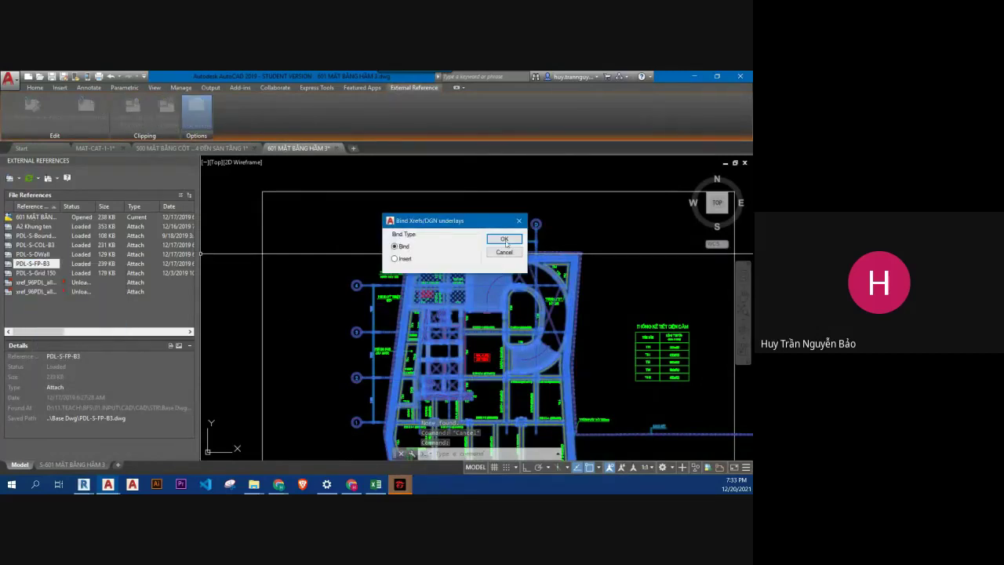
{"action": "left_click", "coordinate": [504, 239]}
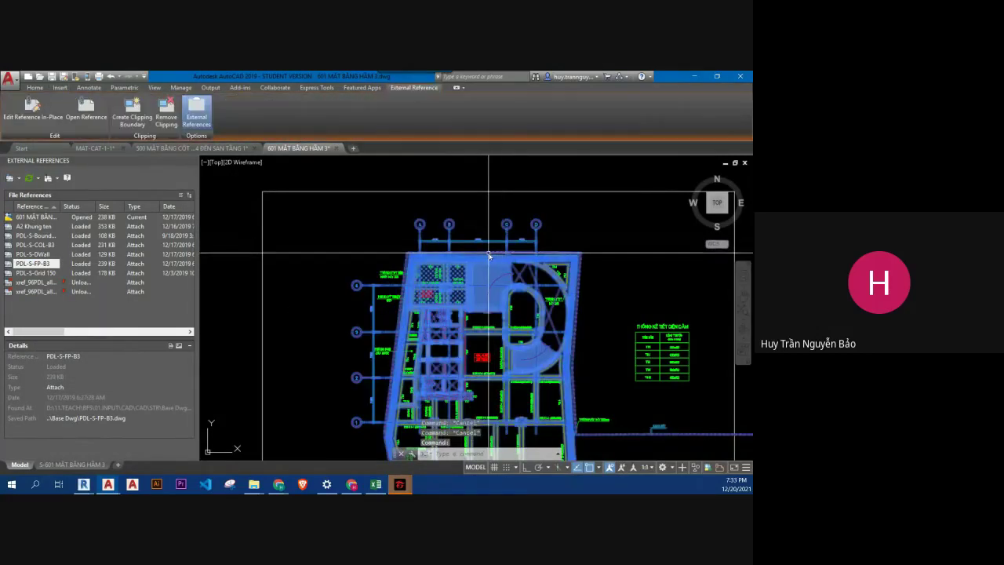
{"action": "key", "text": "Escape"}
{"action": "left_click", "coordinate": [489, 255]}
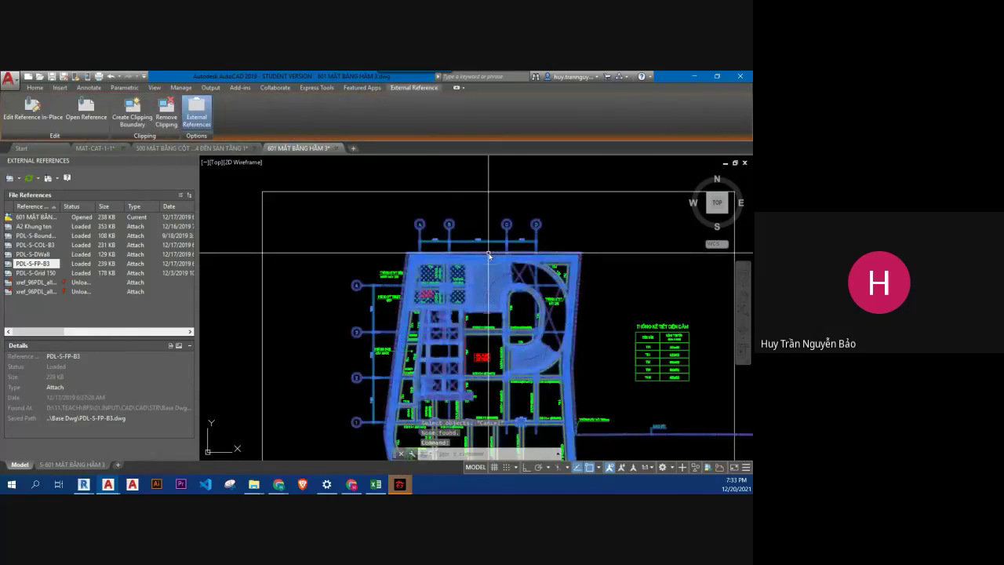
{"action": "key", "text": "Escape"}
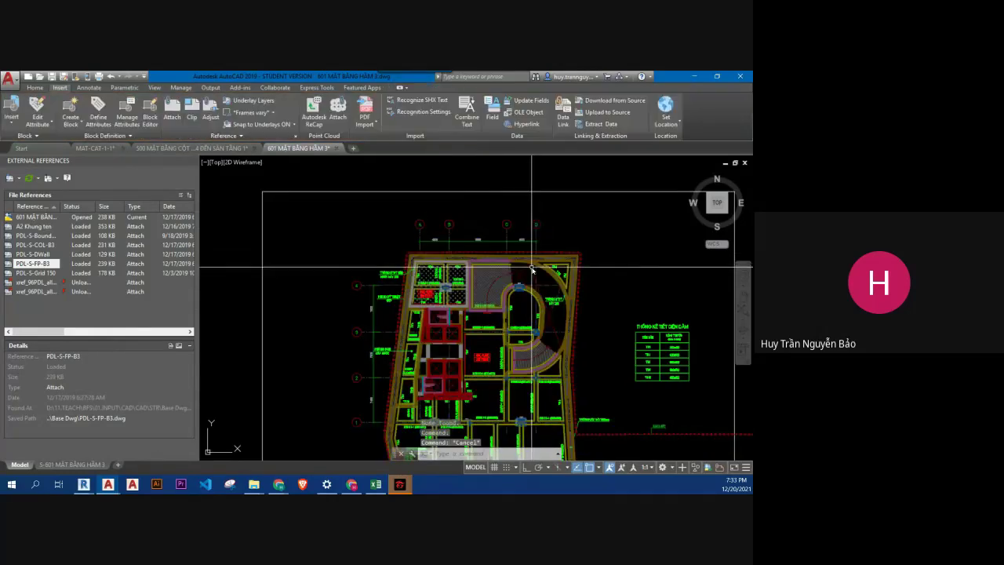
{"action": "left_click", "coordinate": [577, 289]}
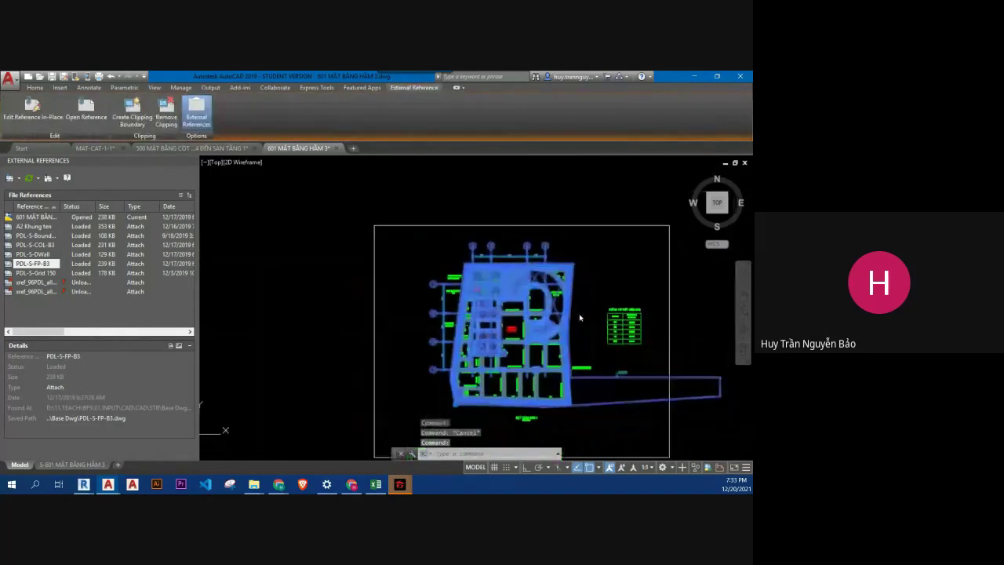
{"action": "key", "text": "Delete"}
{"action": "scroll", "coordinate": [541, 314], "scroll_direction": "down", "scroll_amount": 5}
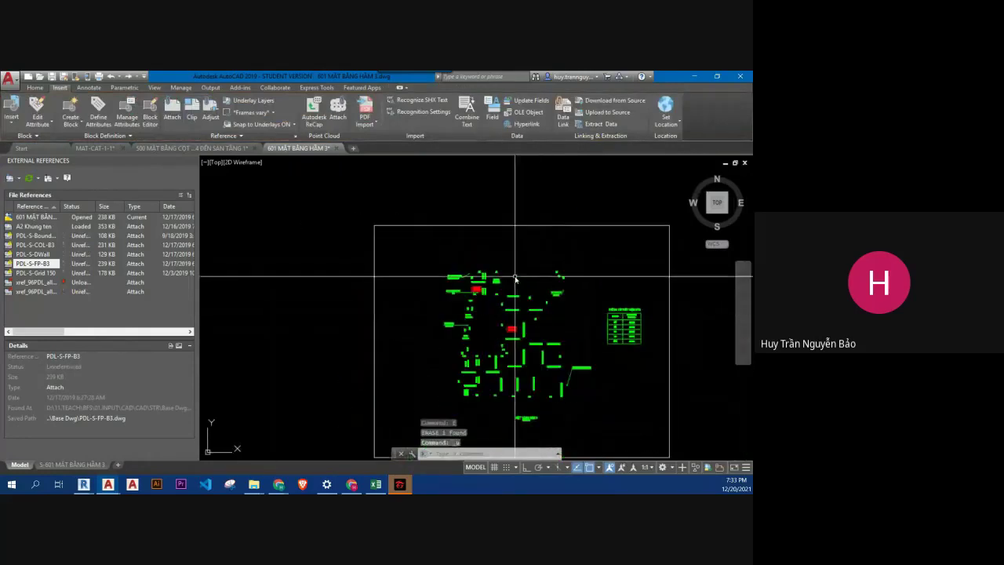
{"action": "key", "text": "ctrl+z"}
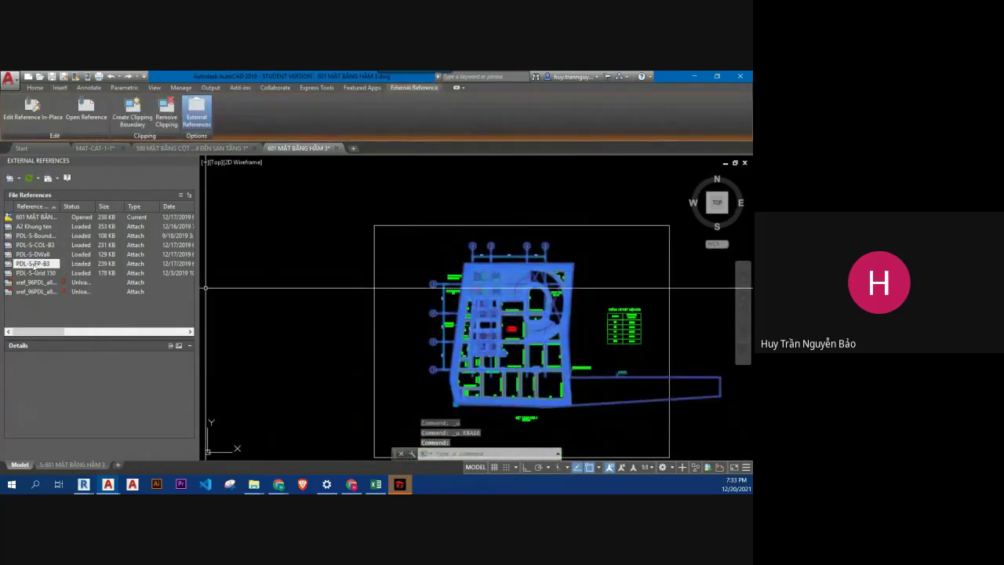
{"action": "right_click", "coordinate": [9, 265]}
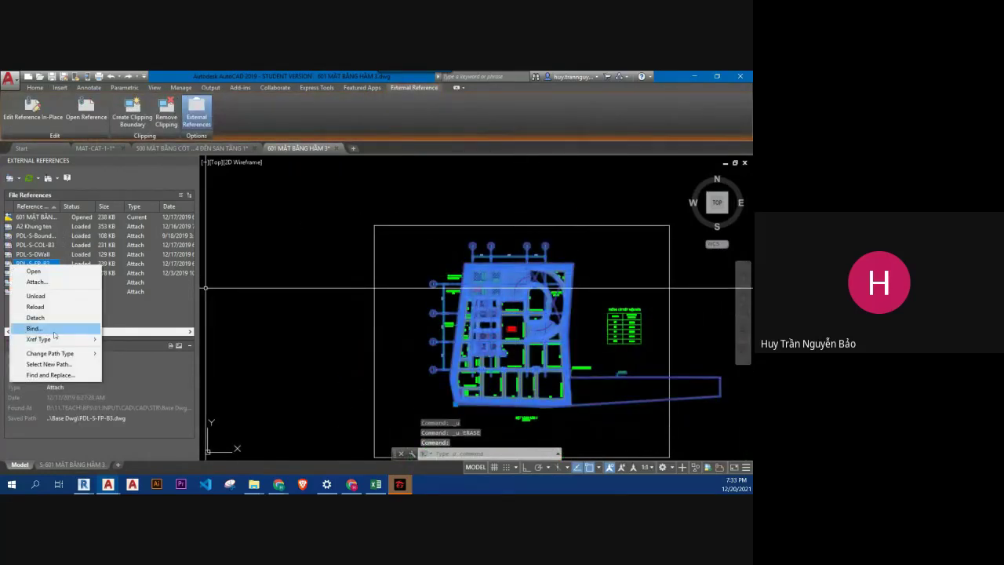
{"action": "left_click", "coordinate": [55, 329]}
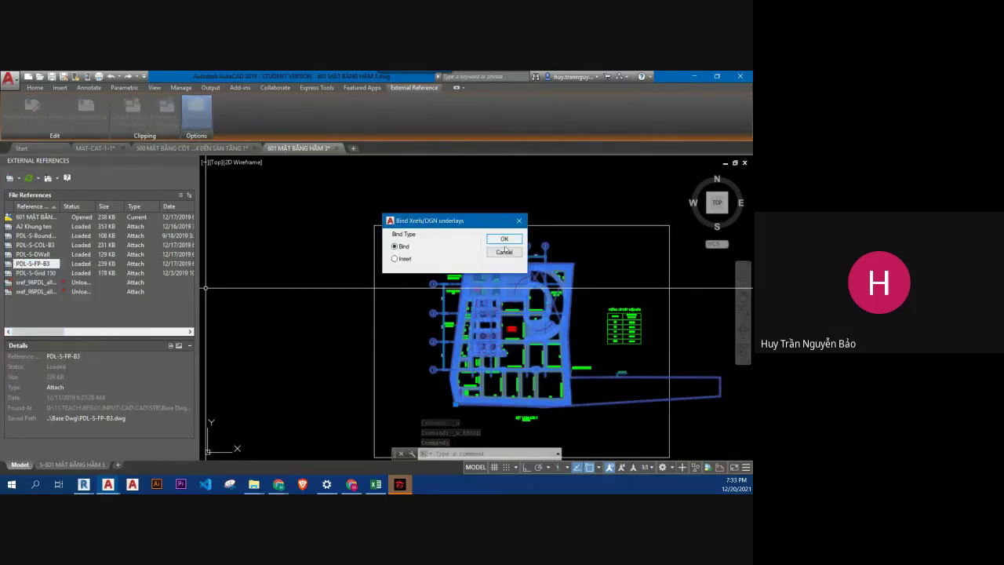
{"action": "left_click", "coordinate": [492, 245]}
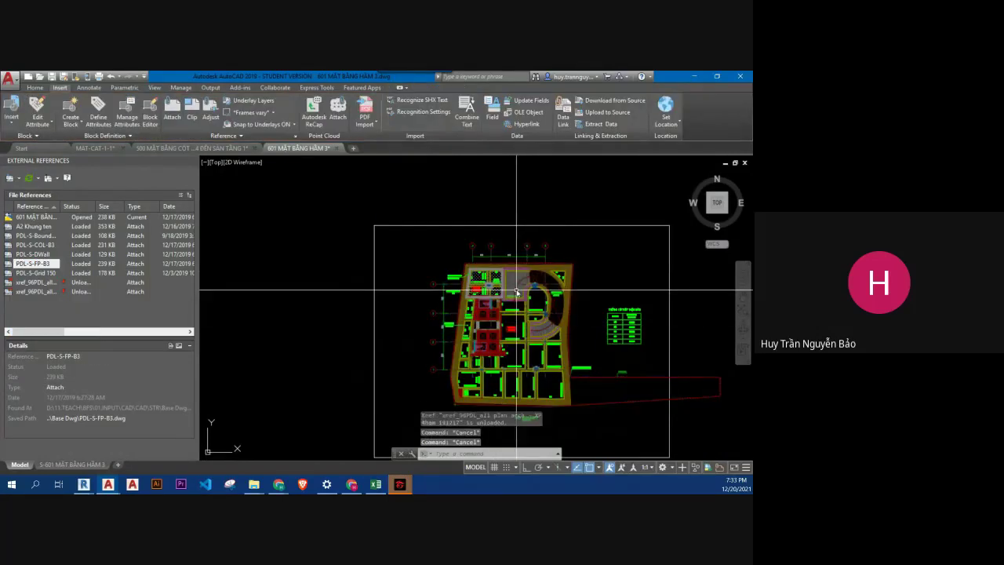
Step: Open PDL-S-FP-B3 for in-place reference editing, accepting the older file format warning
{"action": "left_click", "coordinate": [32, 110]}
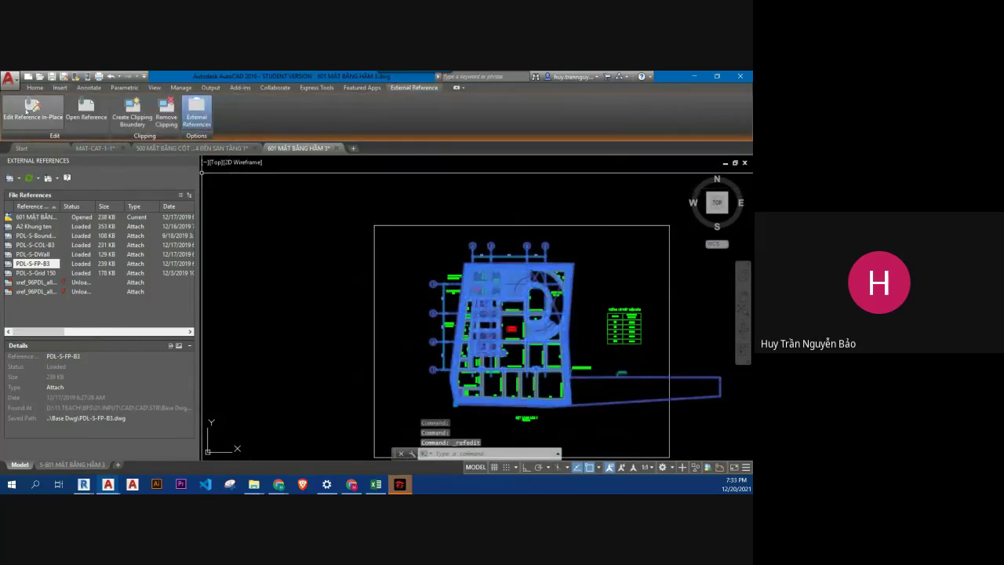
{"action": "left_click", "coordinate": [80, 117]}
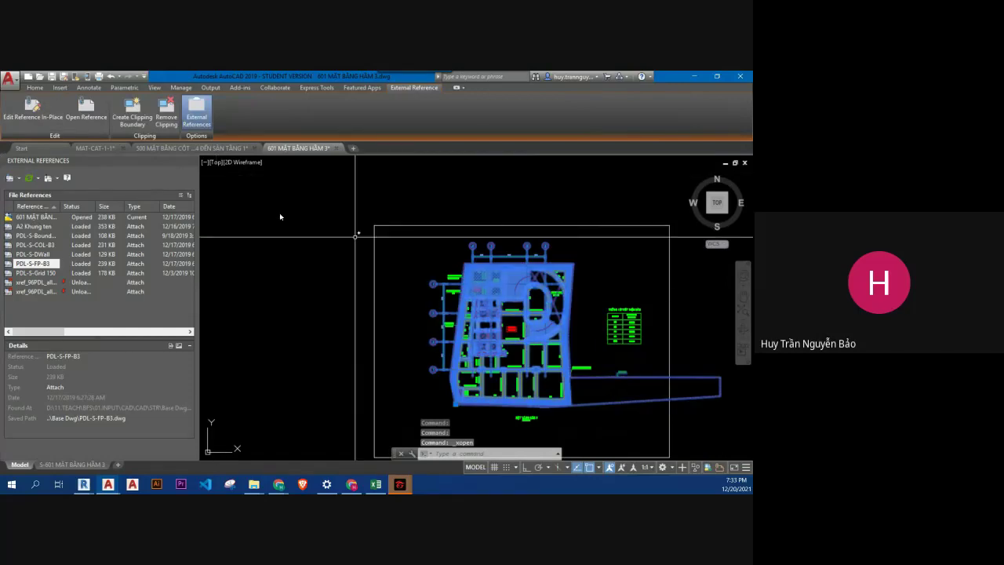
{"action": "left_click", "coordinate": [54, 123]}
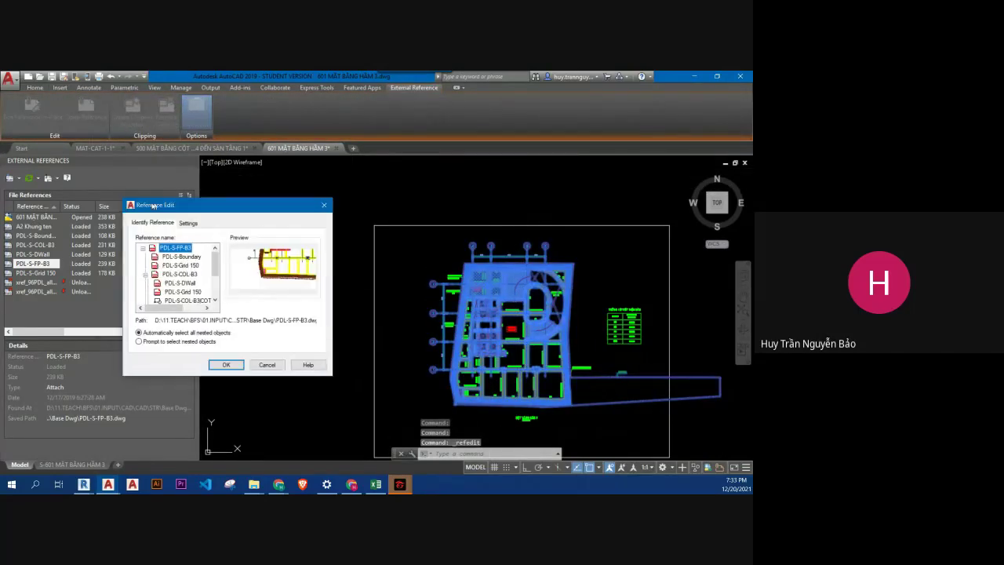
{"action": "left_click", "coordinate": [222, 360]}
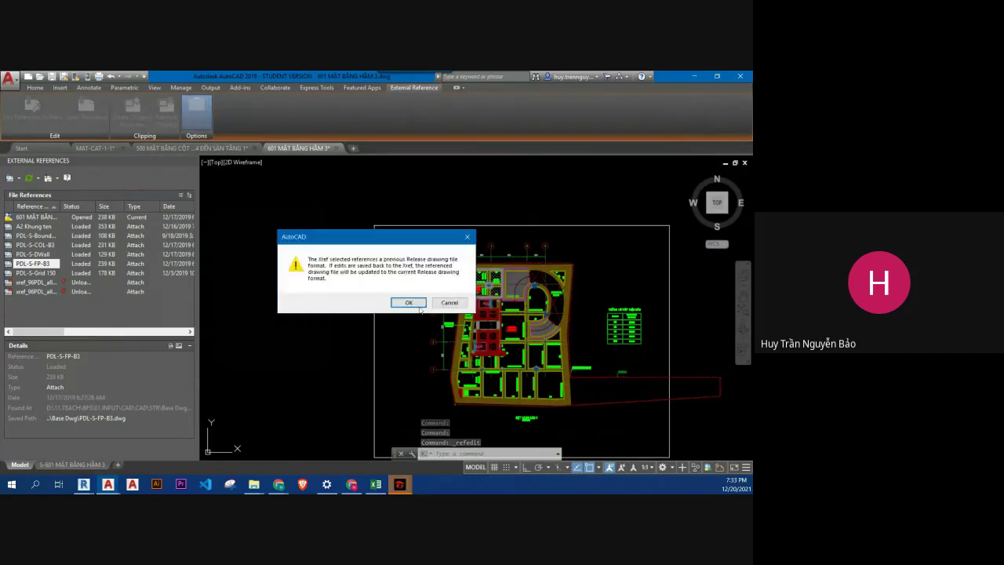
{"action": "left_click", "coordinate": [394, 300]}
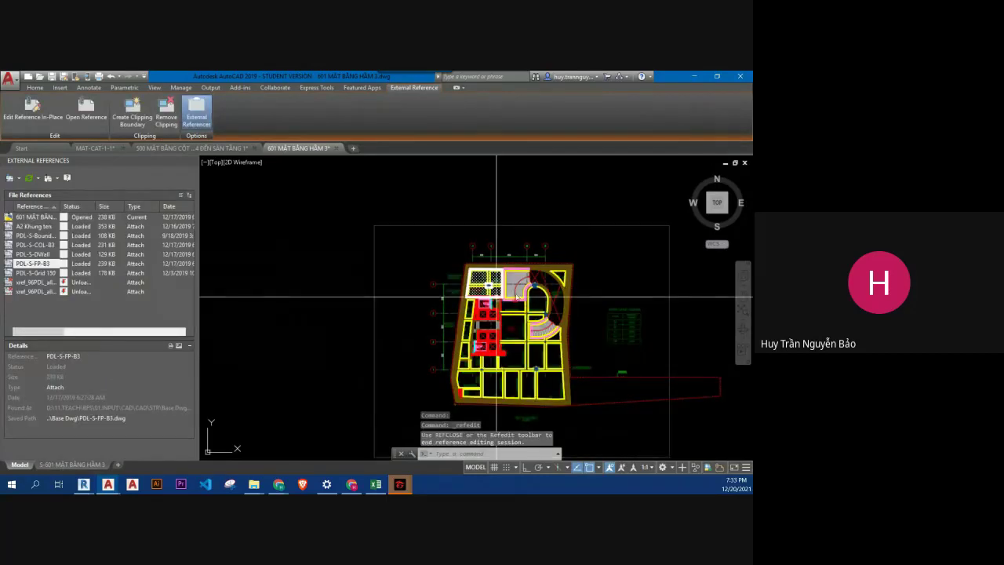
{"action": "scroll", "coordinate": [496, 292], "scroll_direction": "up", "scroll_amount": 5}
{"action": "scroll", "coordinate": [499, 284], "scroll_direction": "down", "scroll_amount": 2}
{"action": "scroll", "coordinate": [501, 275], "scroll_direction": "down", "scroll_amount": 3}
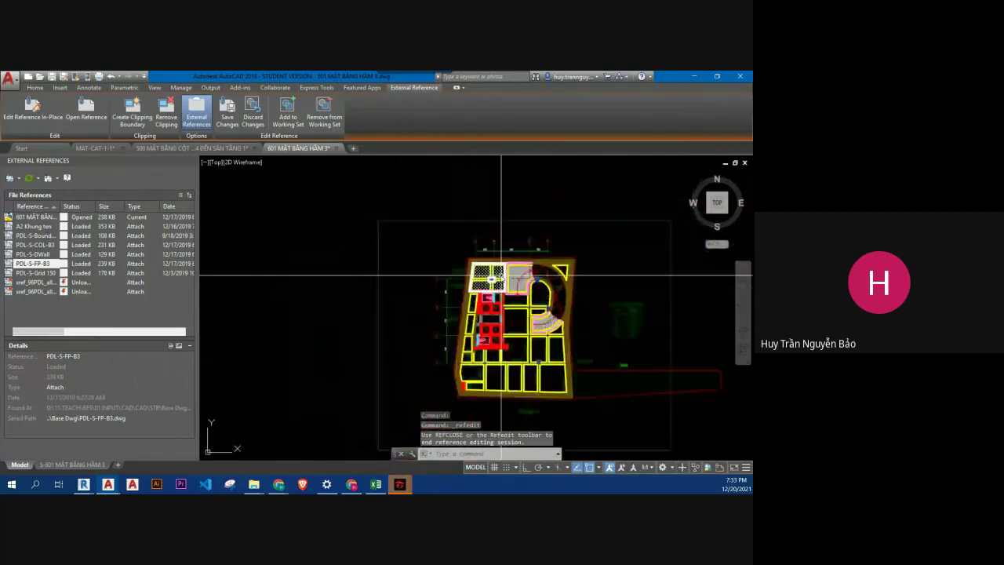
{"action": "scroll", "coordinate": [501, 275], "scroll_direction": "down", "scroll_amount": 2}
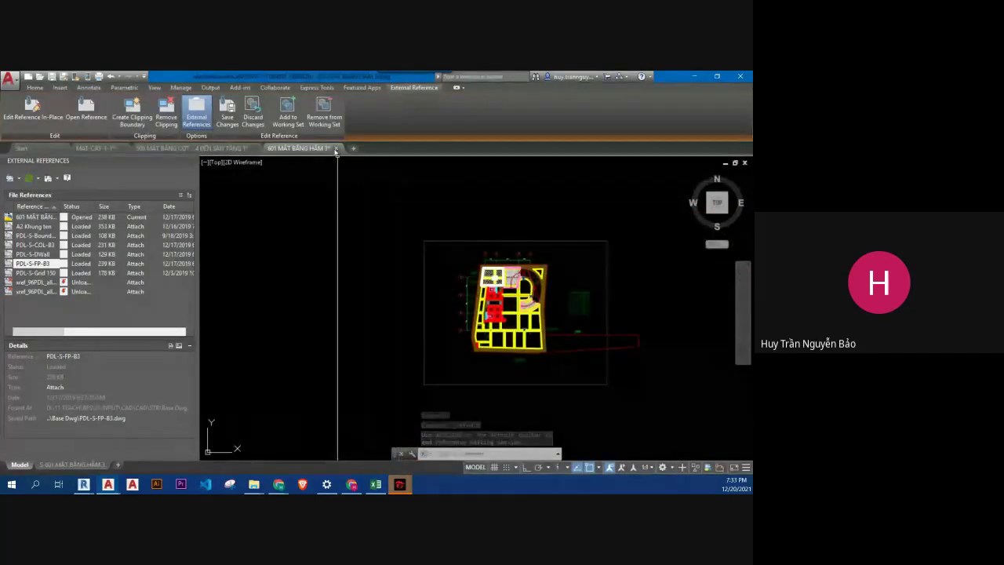